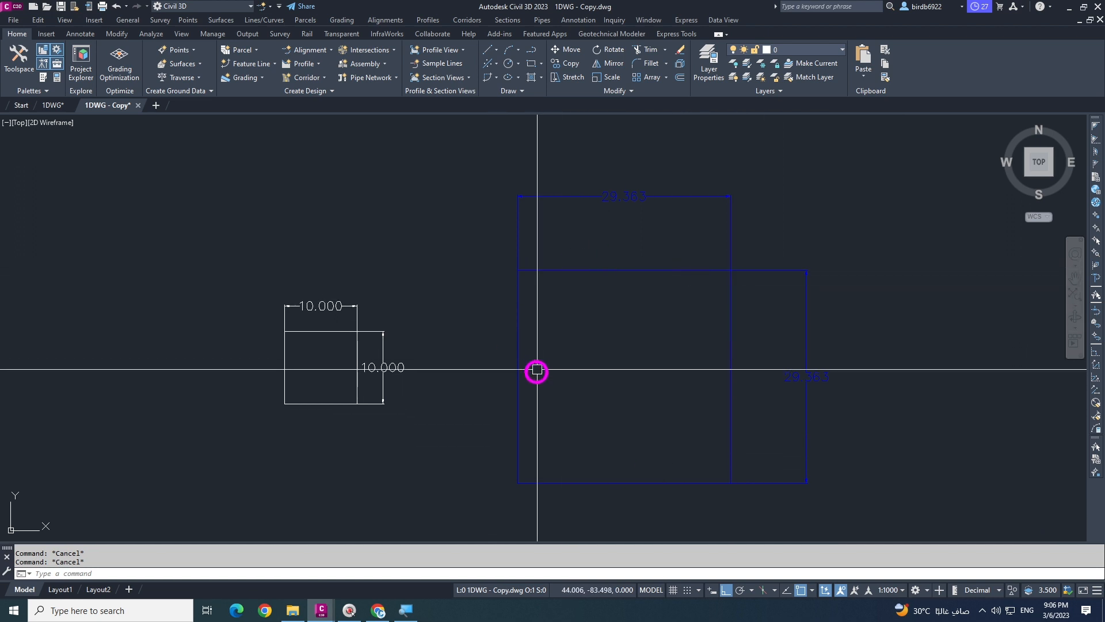
Move the blue square and its two dimensions so its lower-left corner lands on the white square's lower-left corner
scroll(349, 336, "up", 2)
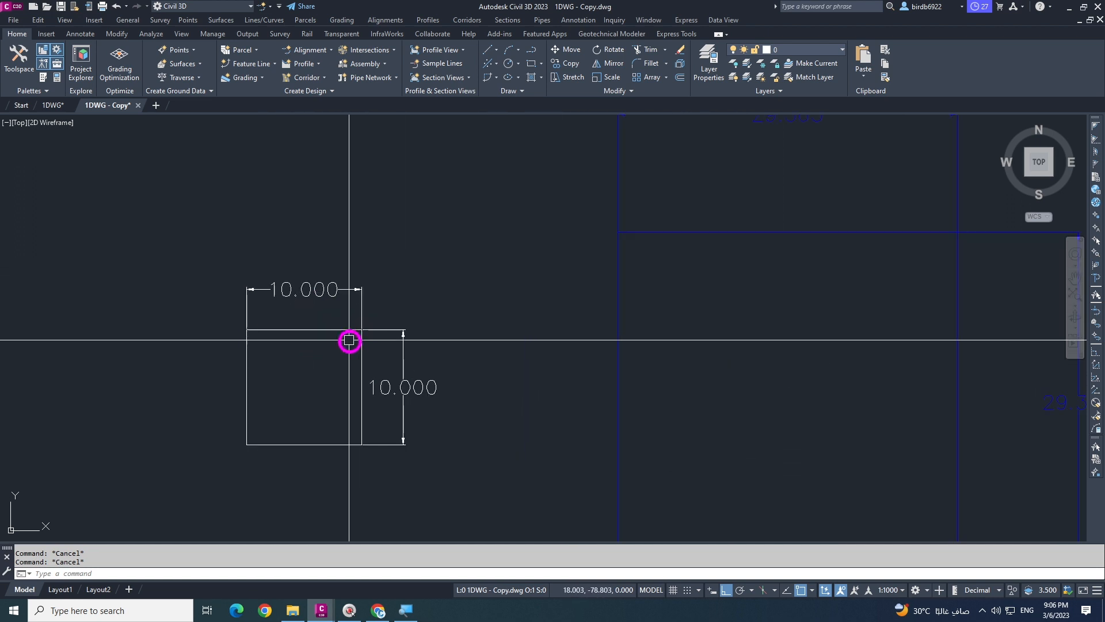
scroll(371, 320, "down", 2)
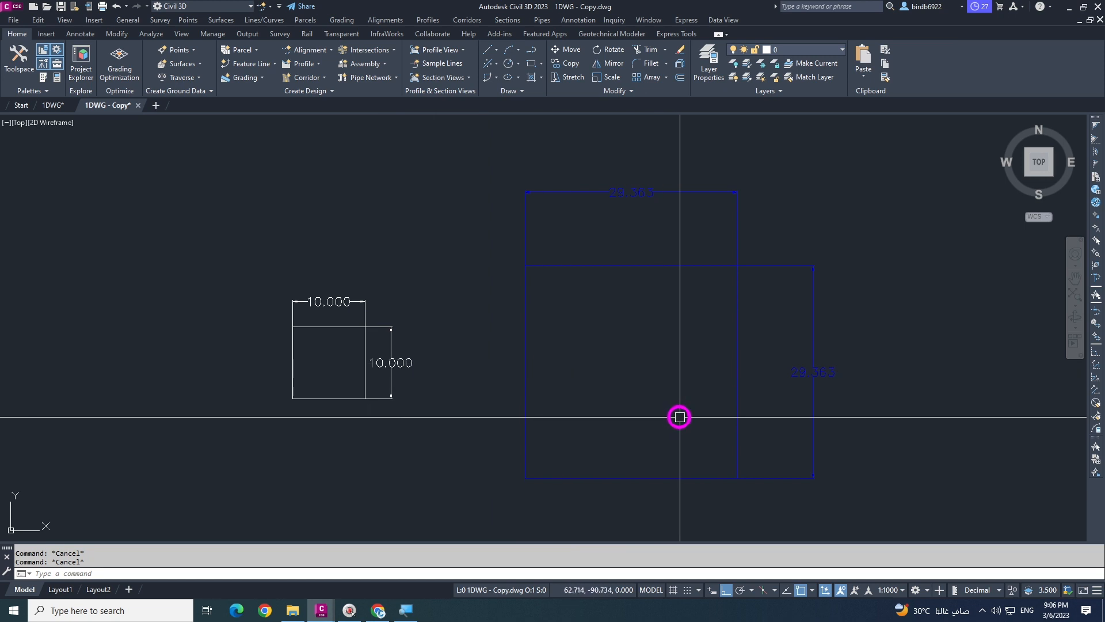
scroll(681, 403, "down", 4)
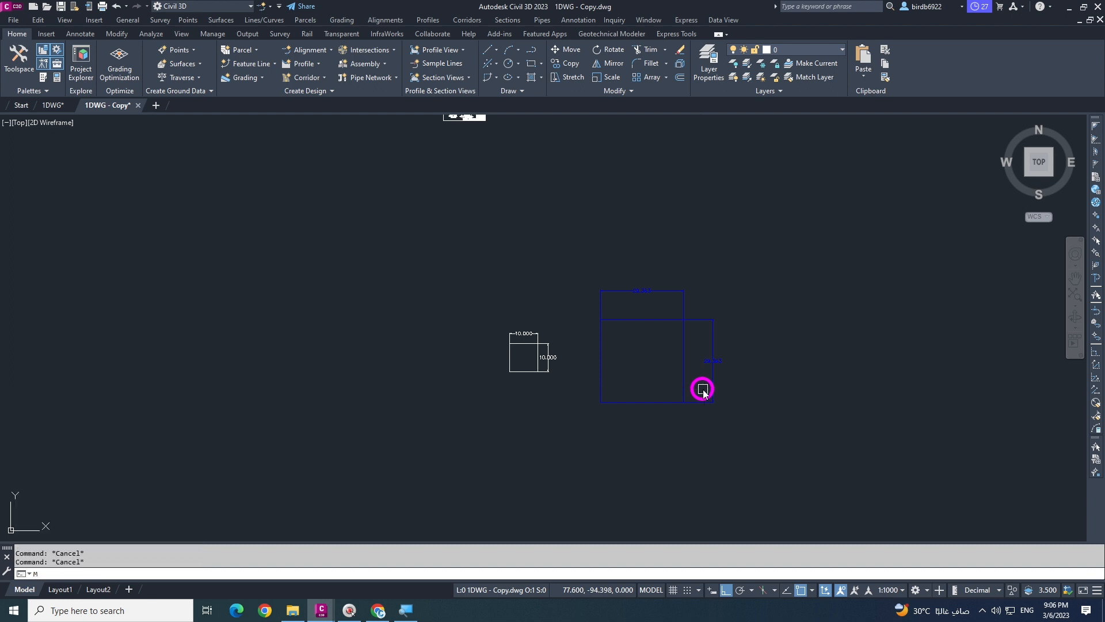
left_click(722, 422)
left_click(596, 267)
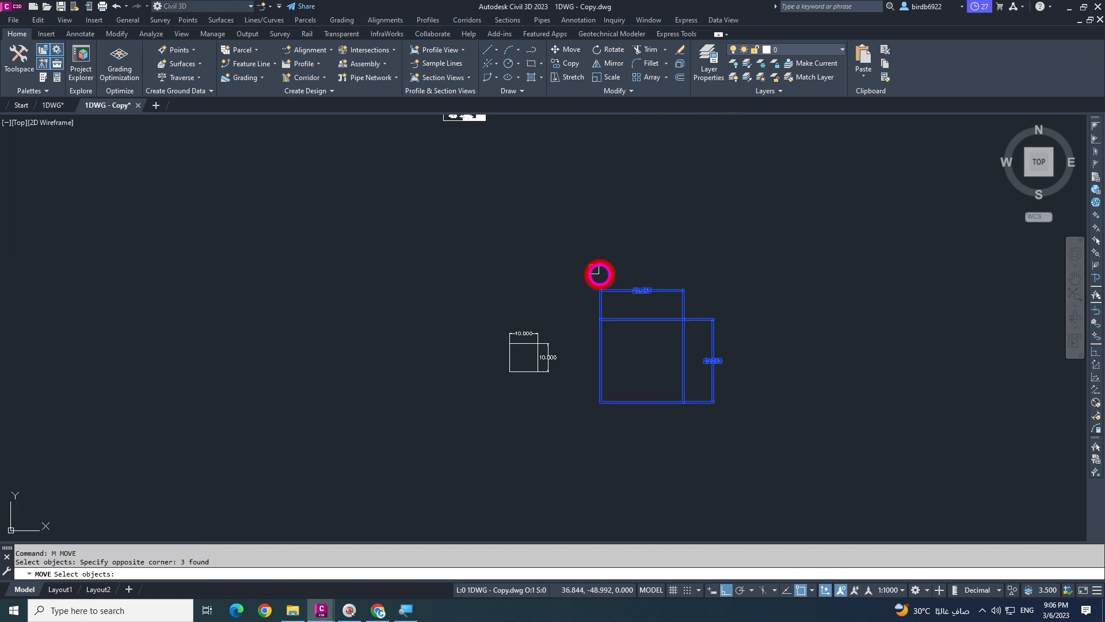
scroll(644, 339, "up", 4)
middle_click_drag(601, 451, 589, 386)
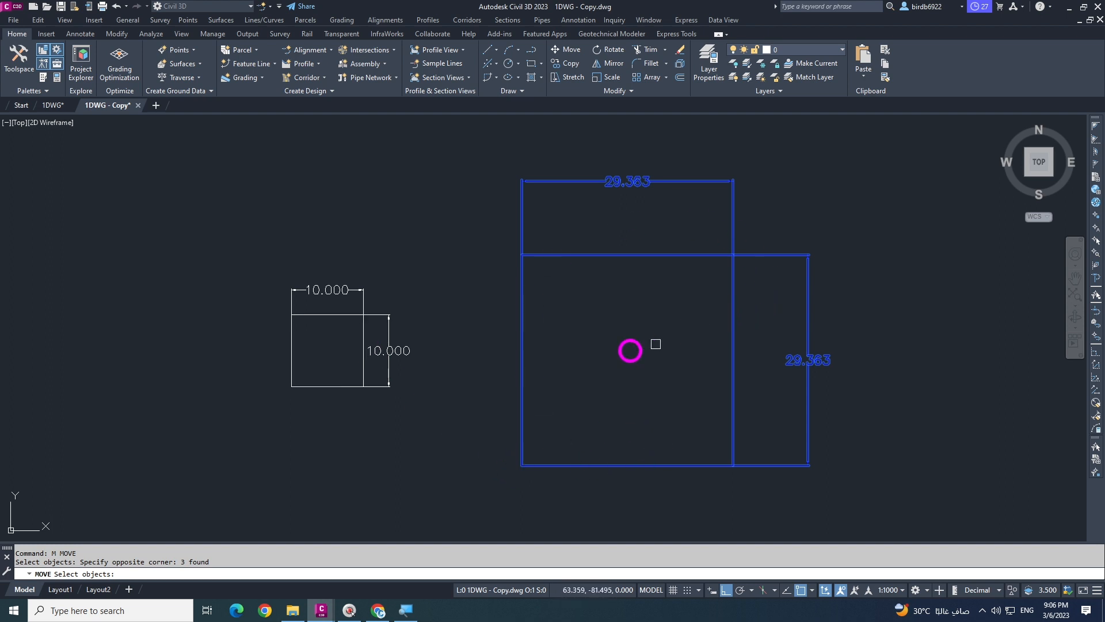
scroll(663, 291, "down", 2)
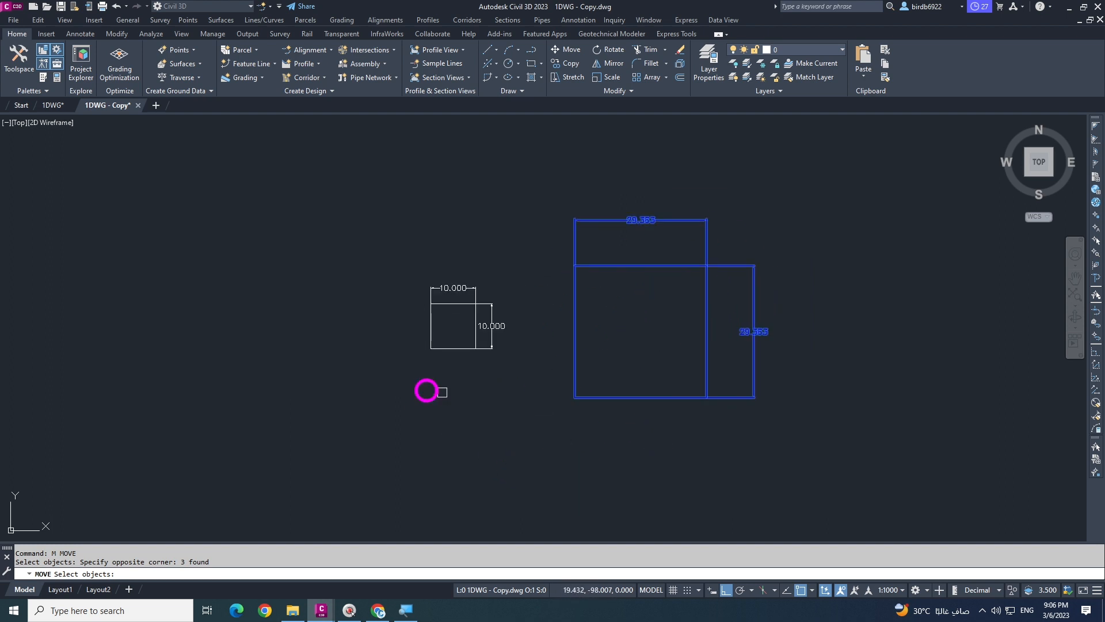
scroll(577, 390, "up", 4)
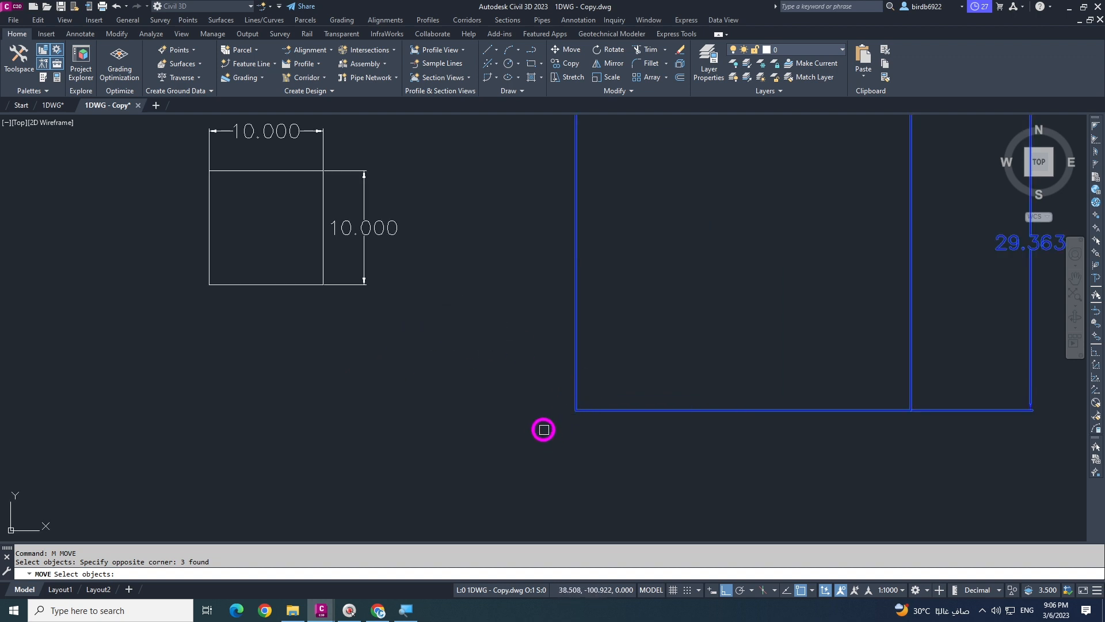
scroll(544, 429, "down", 2)
middle_click_drag(563, 327, 515, 369)
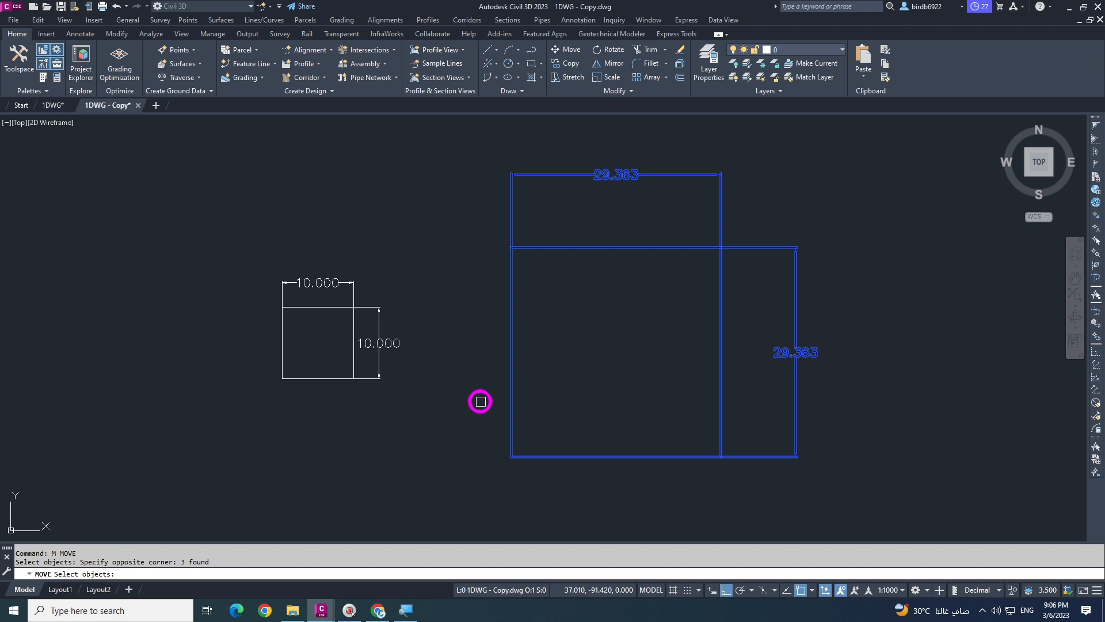
key("Return")
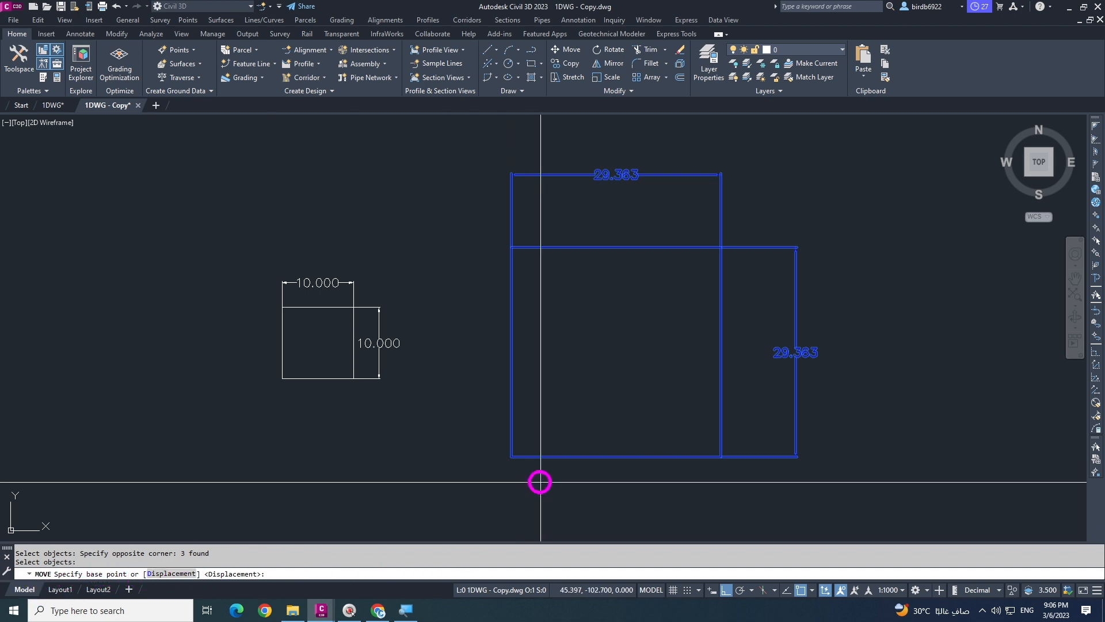
left_click(511, 457)
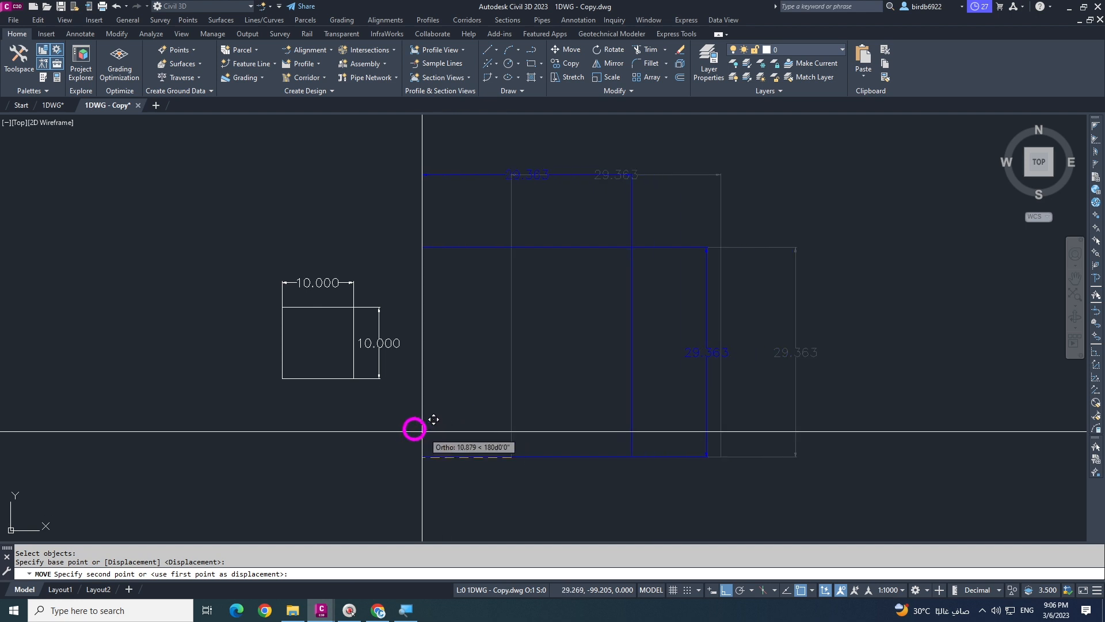
left_click(282, 377)
scroll(571, 451, "down", 4)
scroll(553, 409, "up", 4)
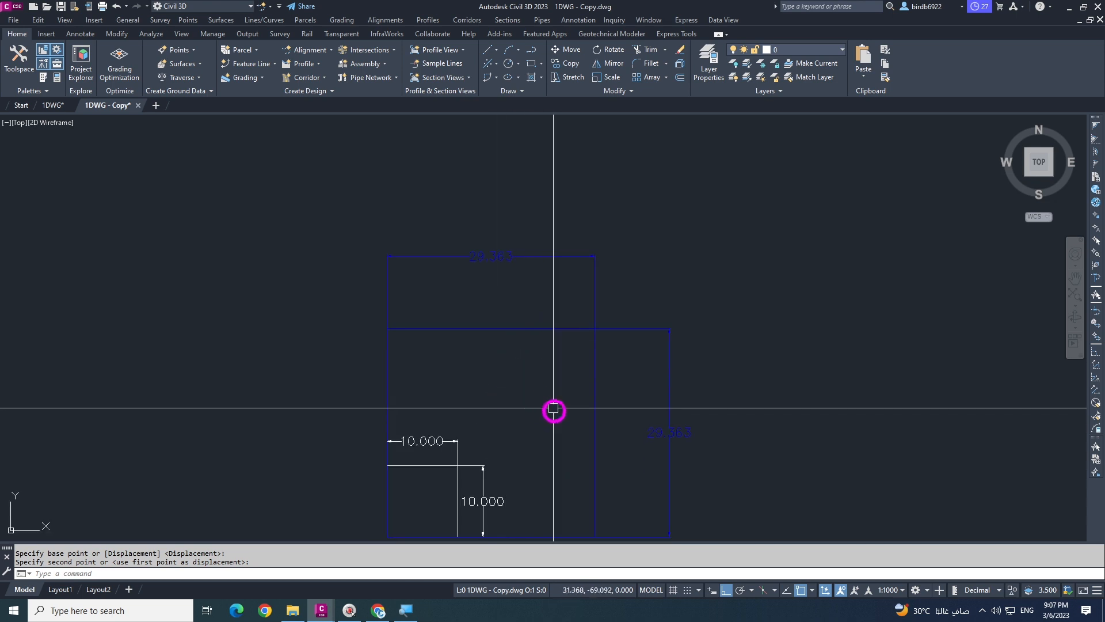
middle_click_drag(554, 409, 538, 335)
key("Escape")
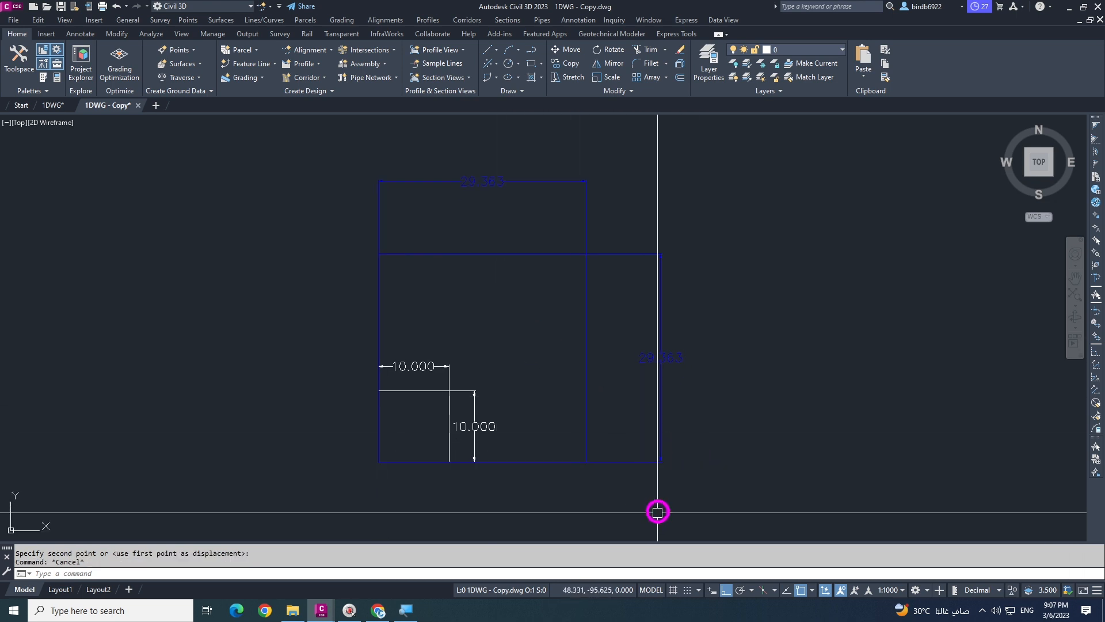
key("Escape")
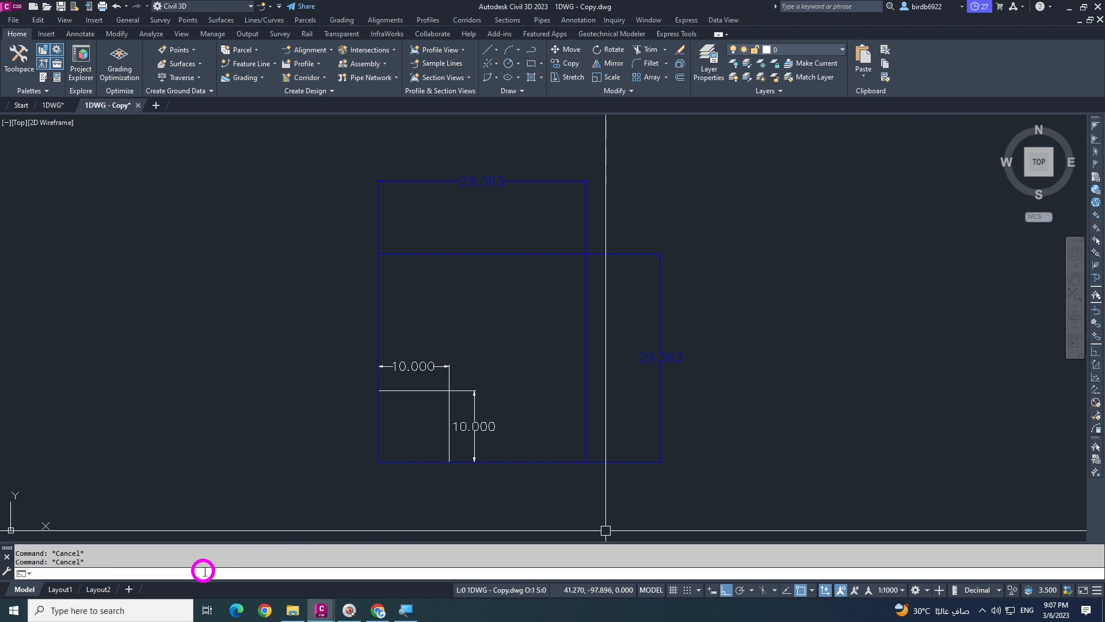
Scale the blue square and its dimensions by Reference from the shared lower-left corner, matching its diagonal to the white square's upper-right corner
type("sc")
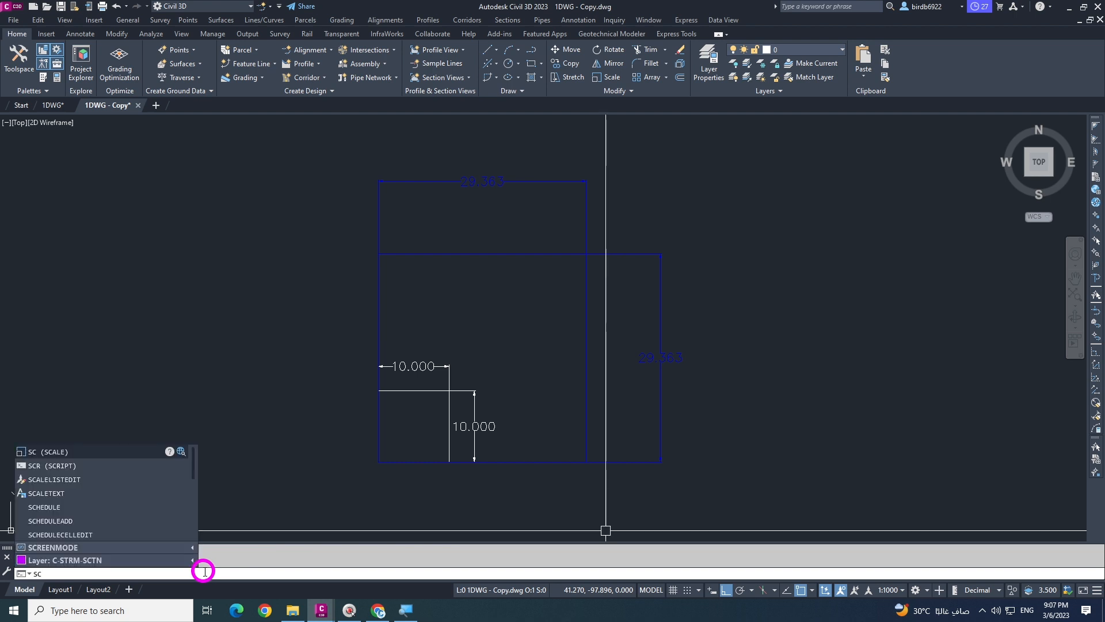
key("Escape")
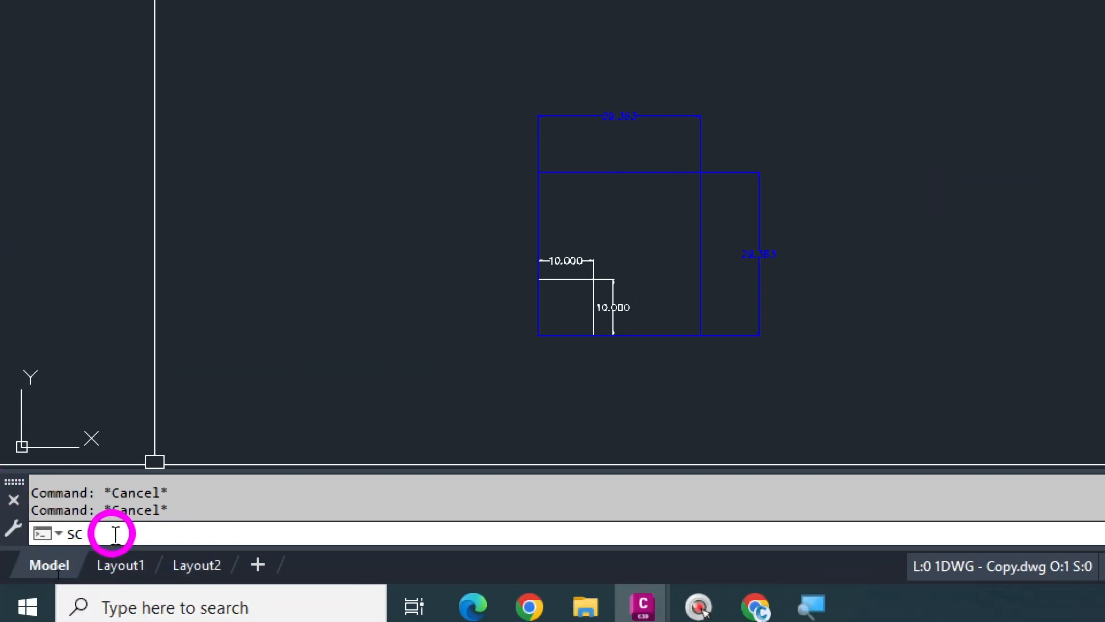
key("Return")
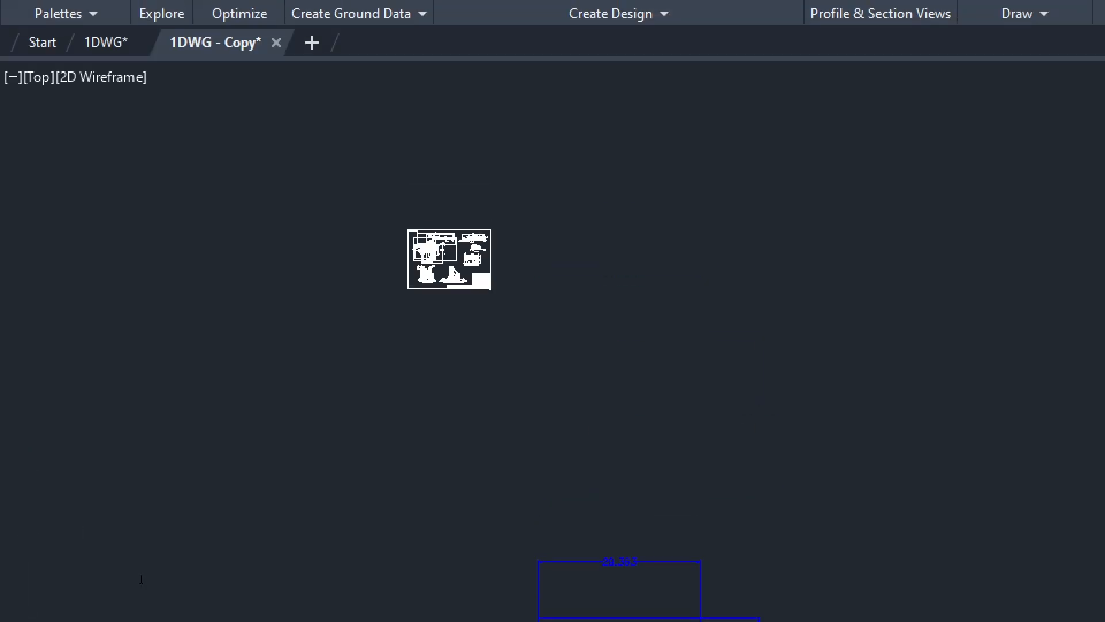
left_click(142, 576)
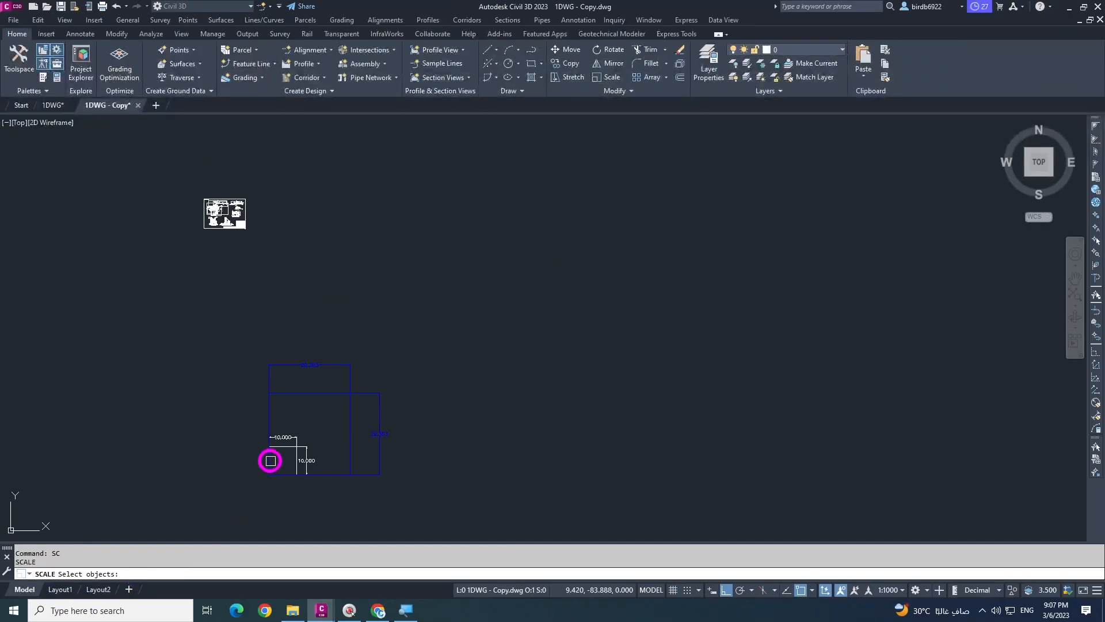
scroll(270, 461, "up", 4)
left_click(593, 342)
left_click(394, 210)
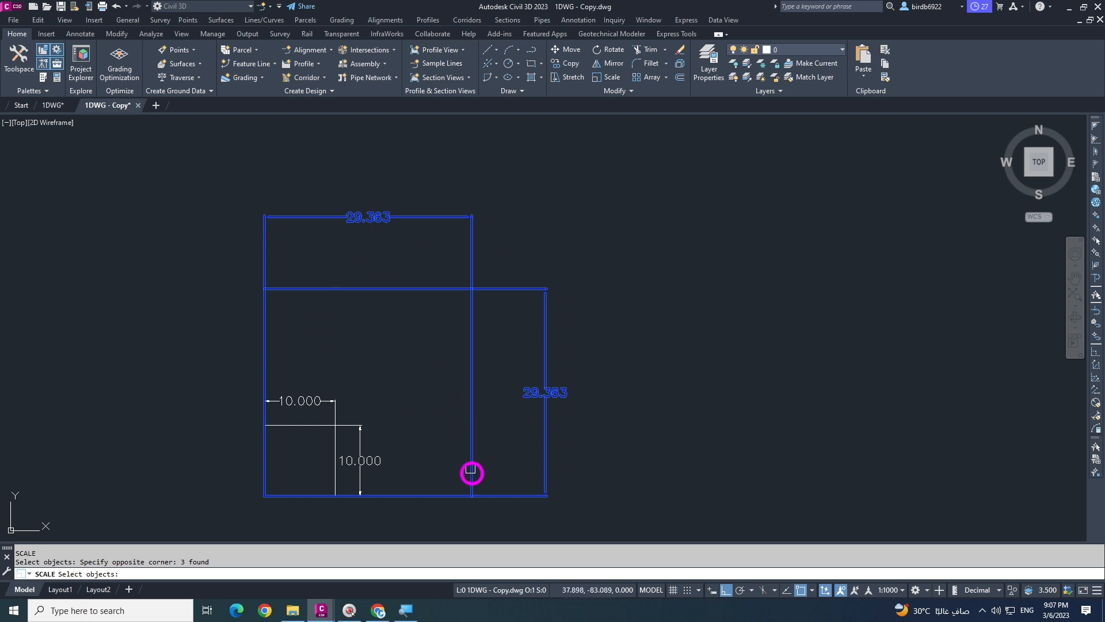
key("Return")
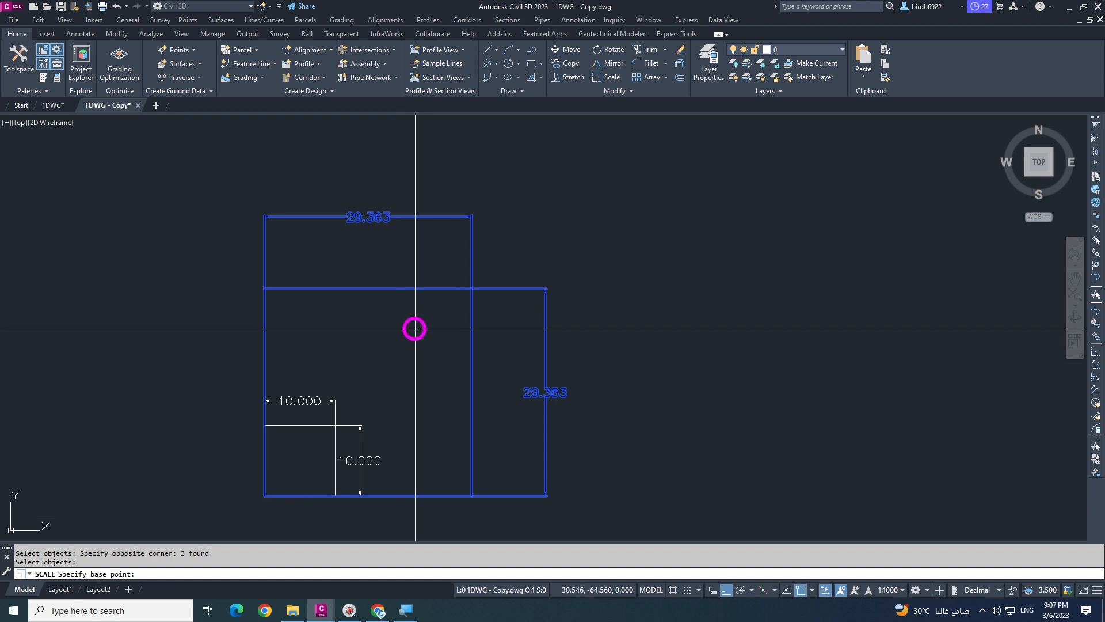
scroll(418, 331, "down", 2)
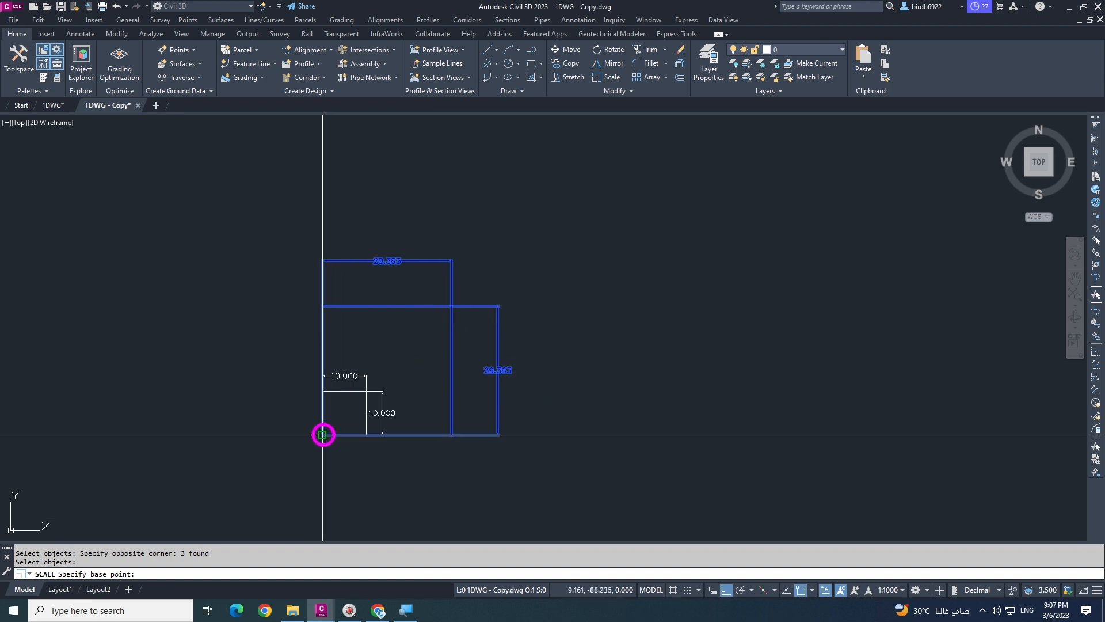
scroll(323, 434, "up", 3)
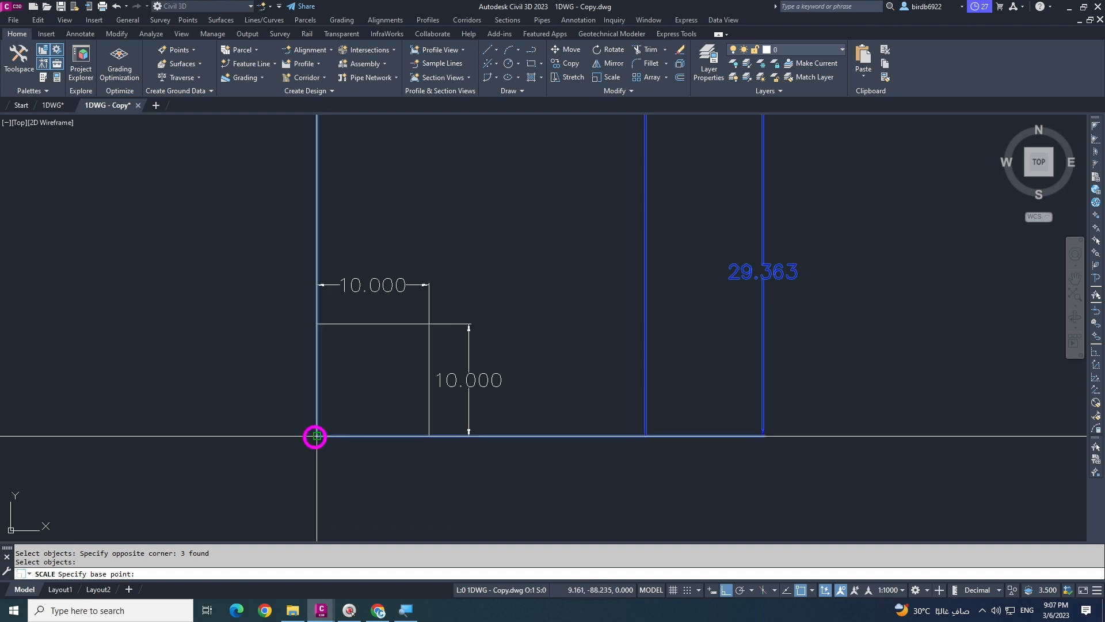
left_click(316, 436)
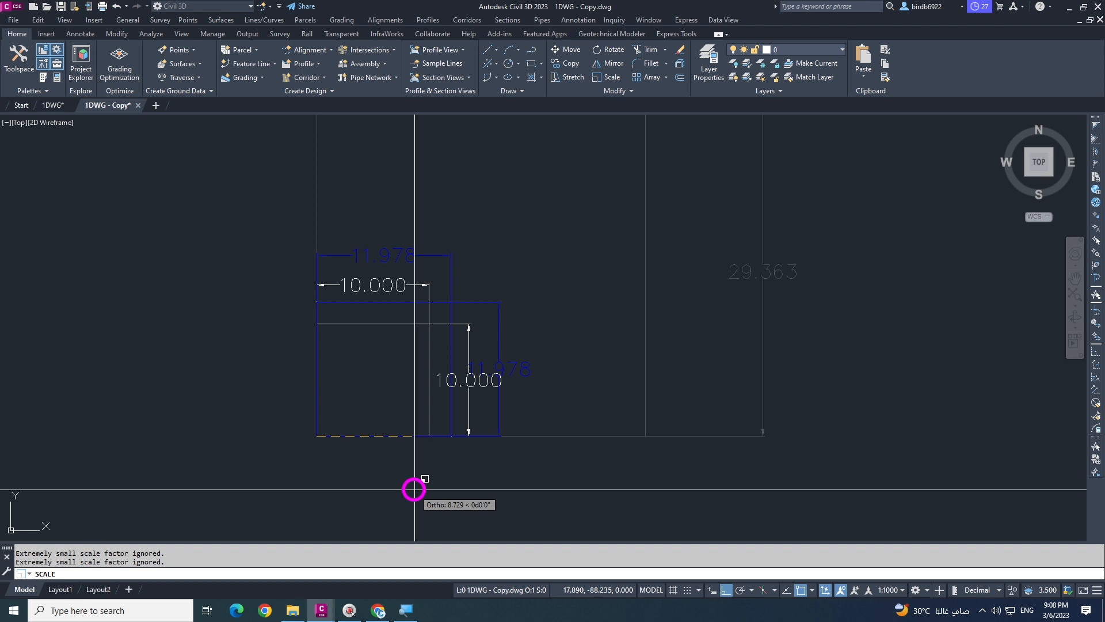
key("Return")
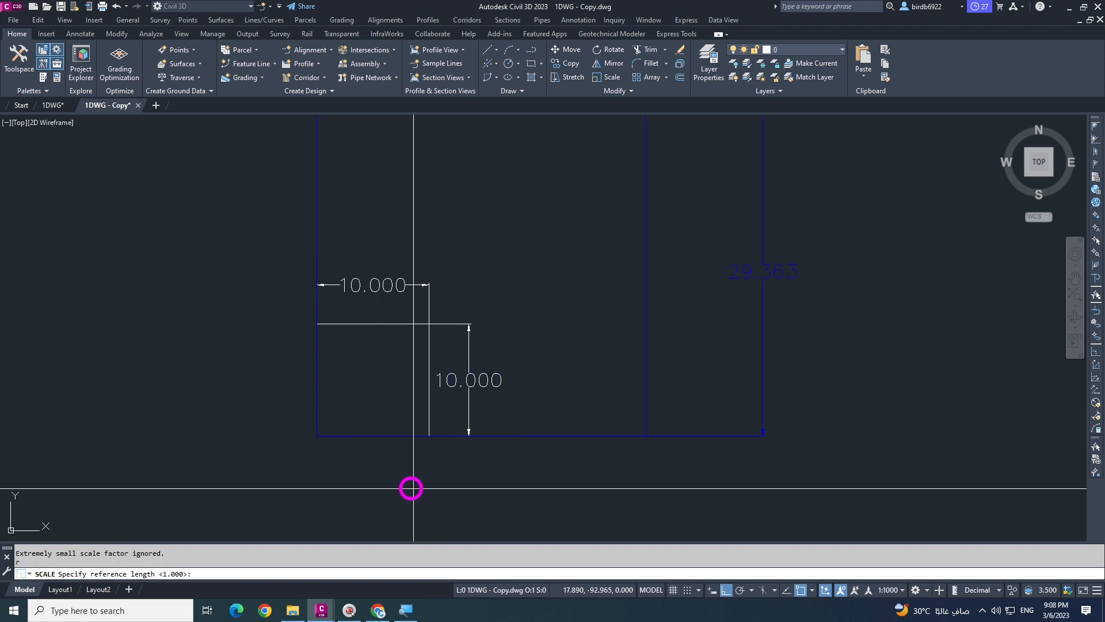
scroll(389, 485, "down", 4)
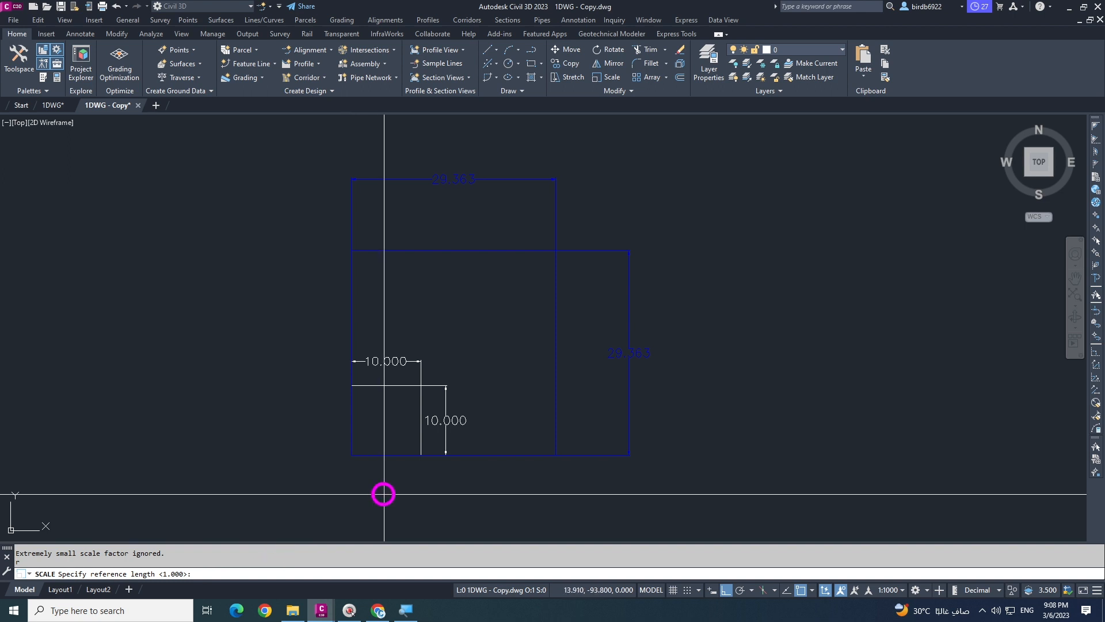
scroll(225, 482, "down", 2)
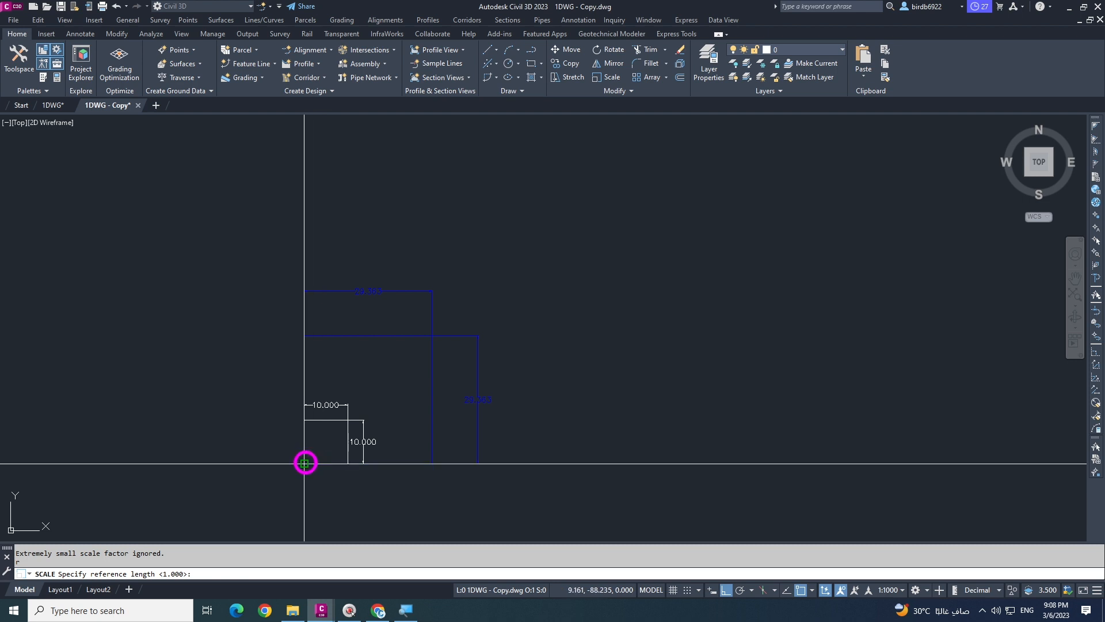
left_click(431, 334)
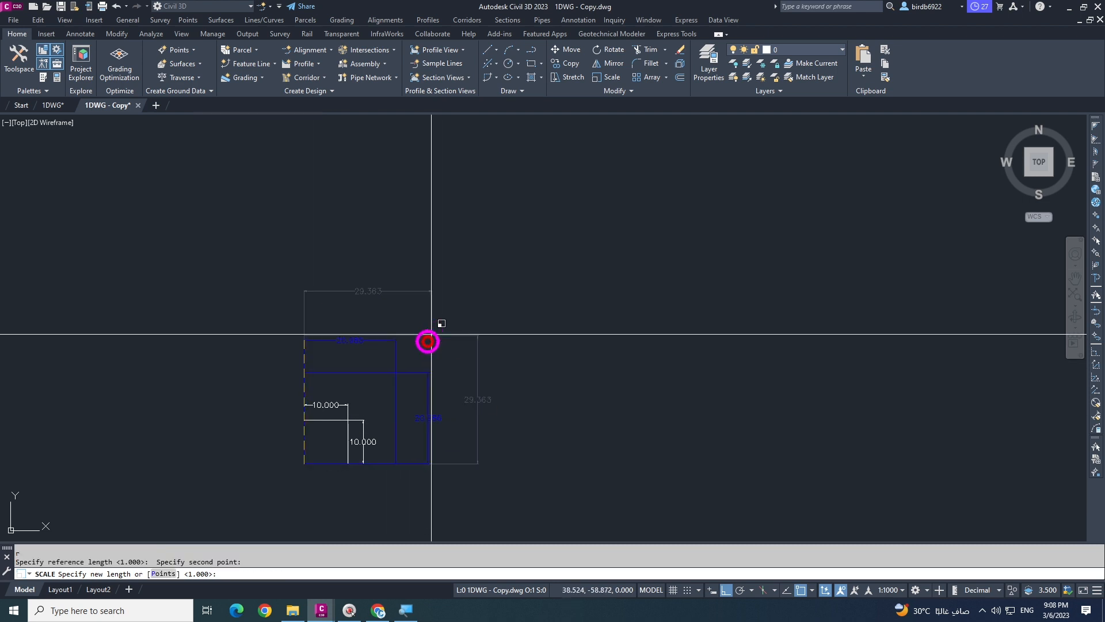
scroll(387, 399, "up", 5)
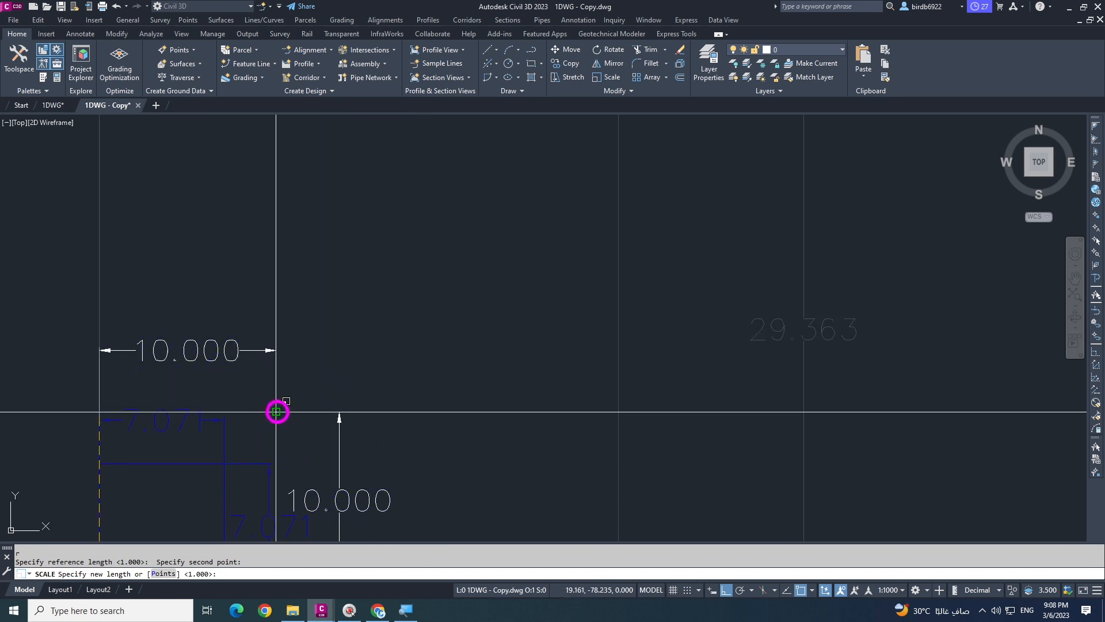
left_click(276, 411)
scroll(407, 337, "down", 4)
scroll(320, 434, "up", 3)
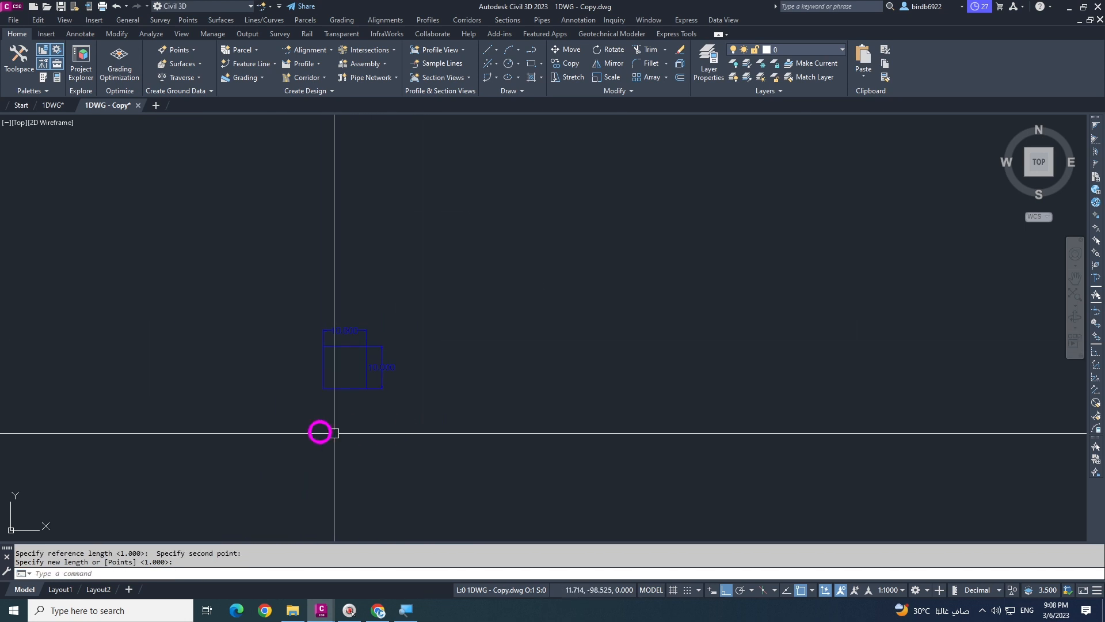
scroll(384, 431, "up", 3)
key("Escape")
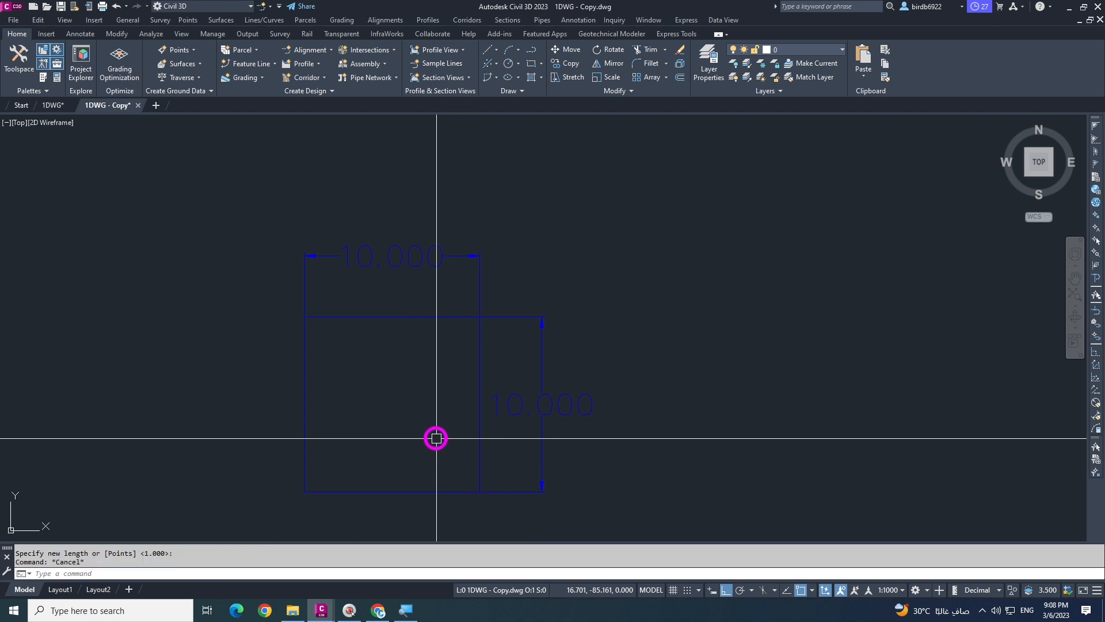
Move the scaled blue square and its two dimensions horizontally to the right, clear of the white square
scroll(369, 401, "down", 5)
scroll(340, 382, "up", 4)
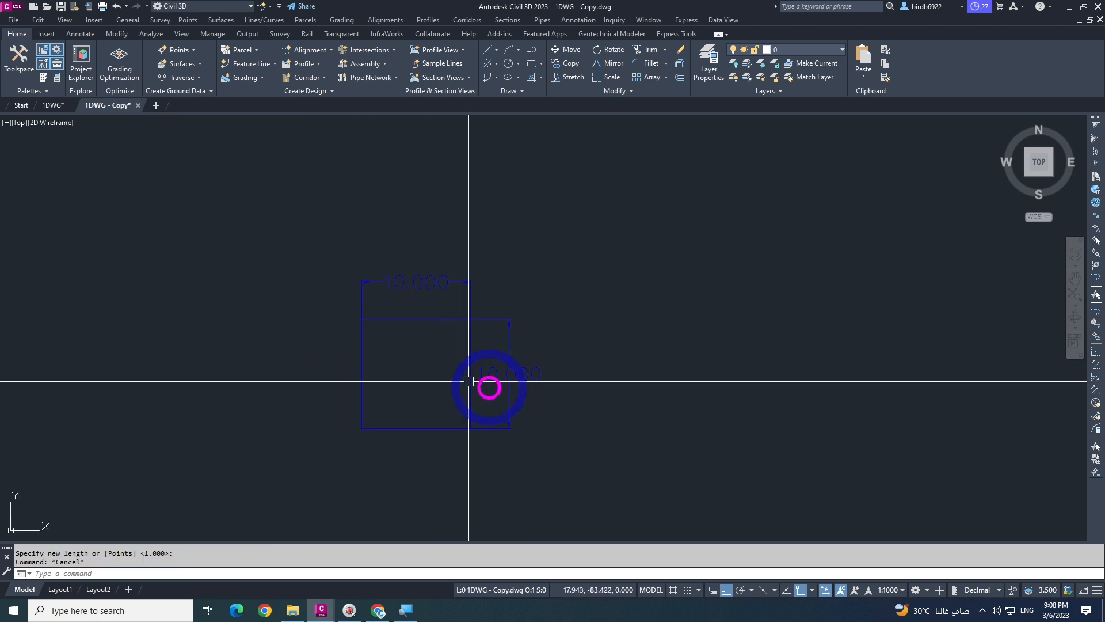
key("Escape")
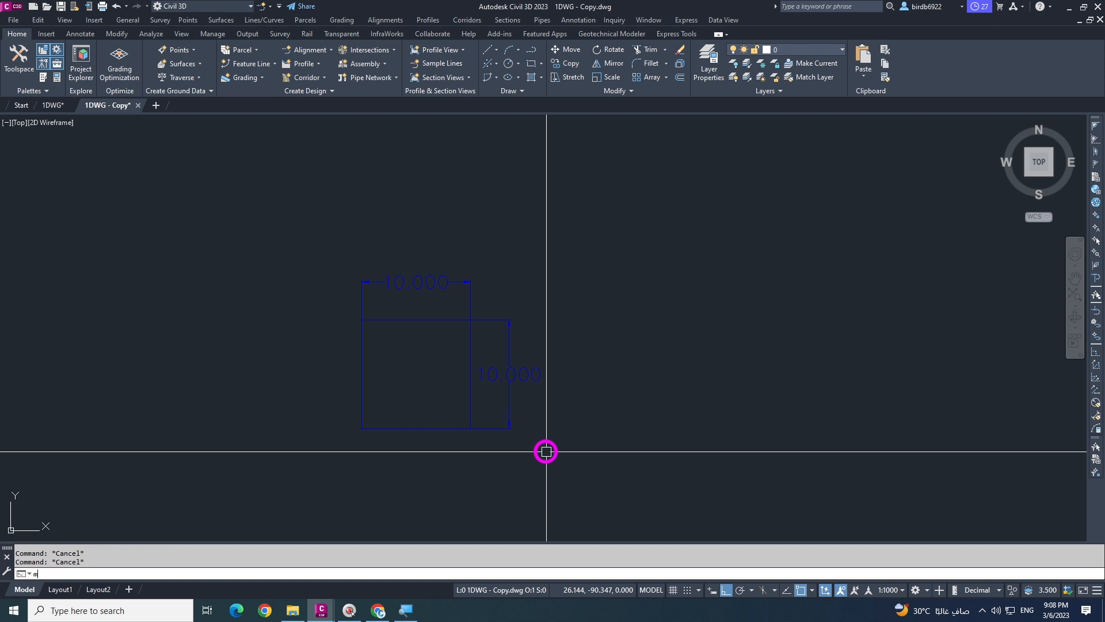
key("Return")
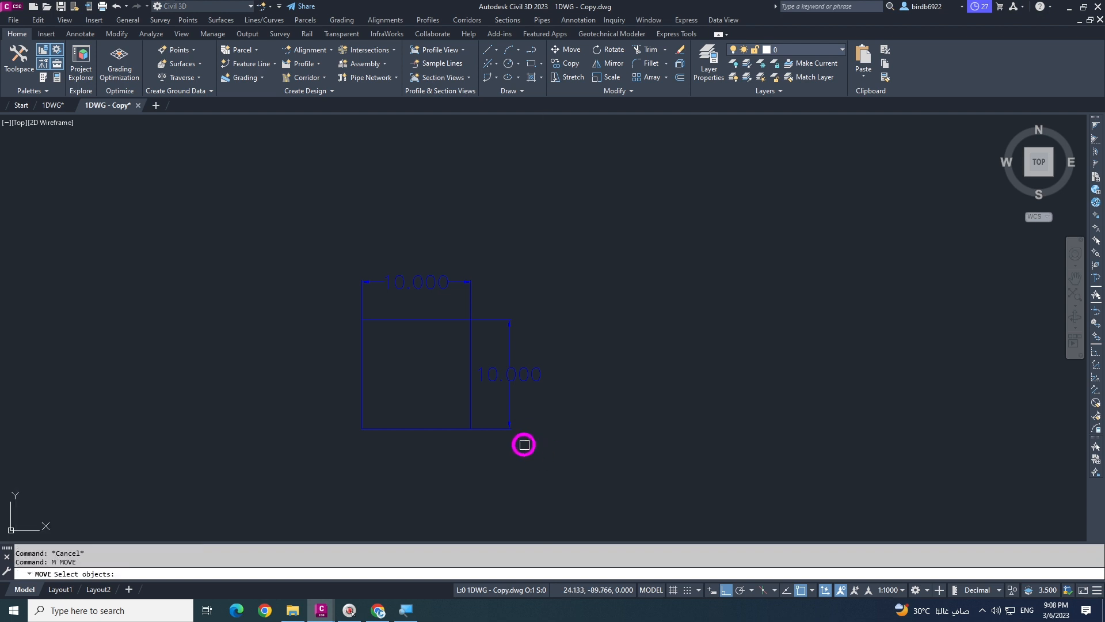
left_click(443, 427)
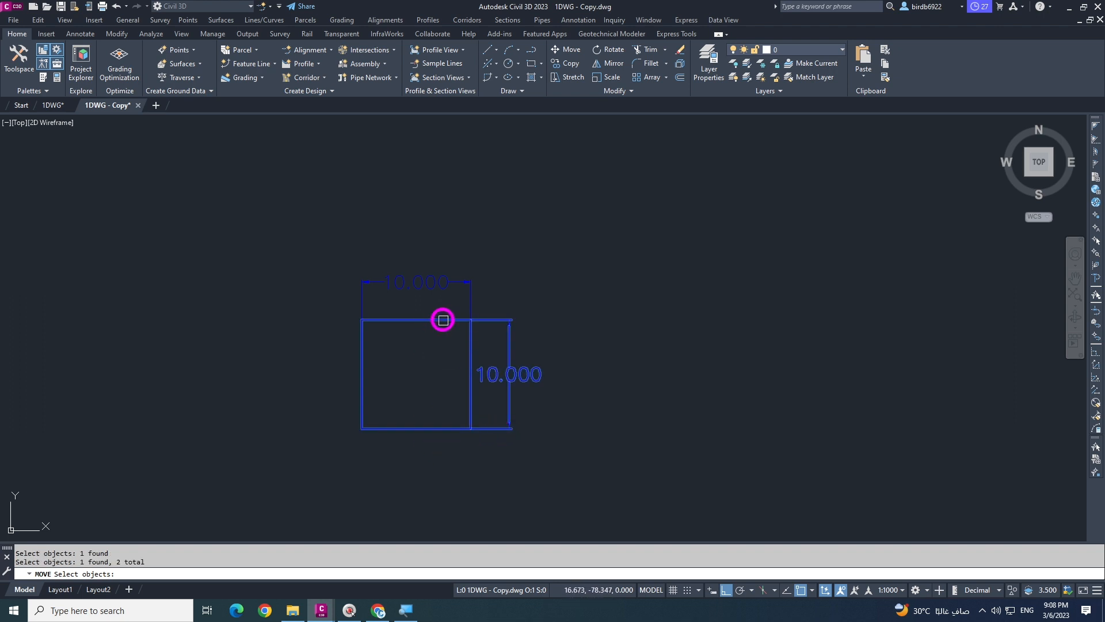
key("Return")
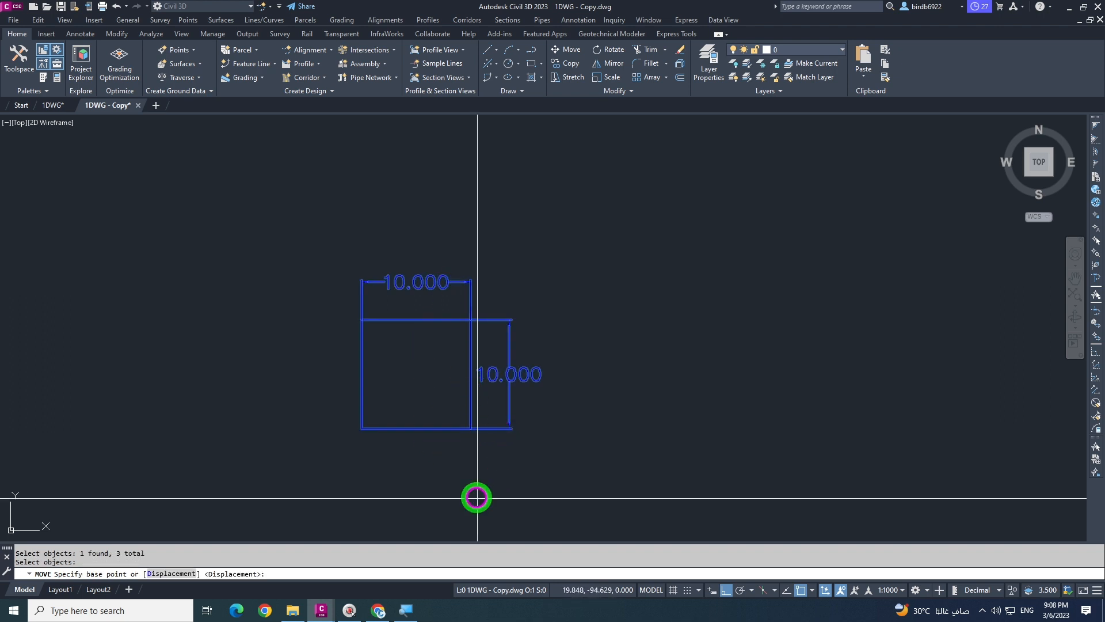
left_click(477, 493)
left_click(766, 493)
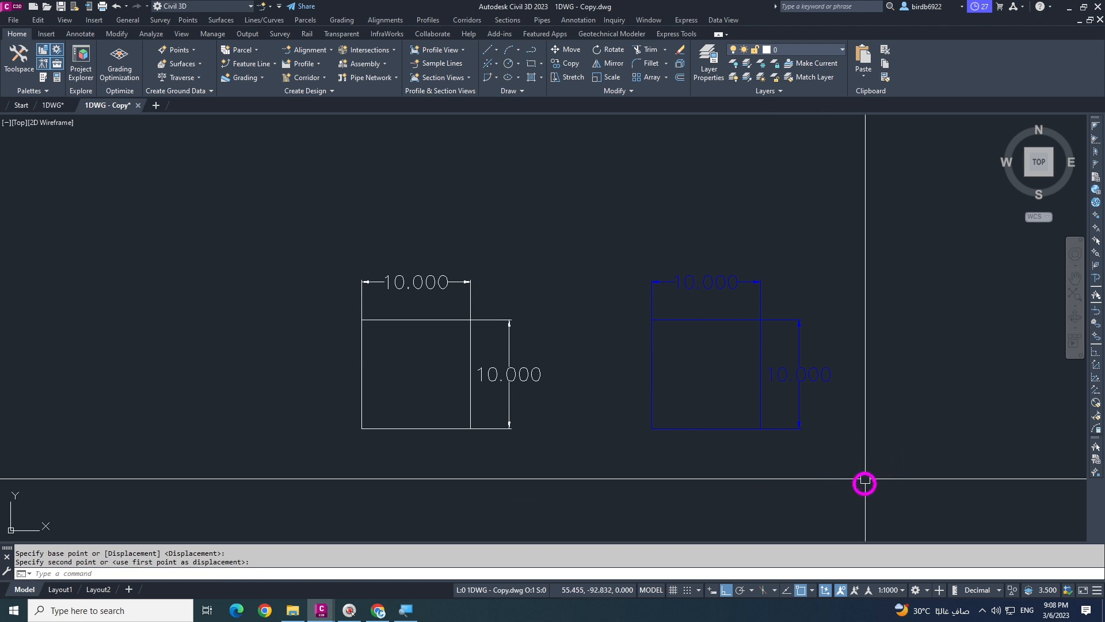
Compare the white square and the scaled blue square with their dimensions side by side
key("Escape")
middle_click_drag(634, 405, 578, 389)
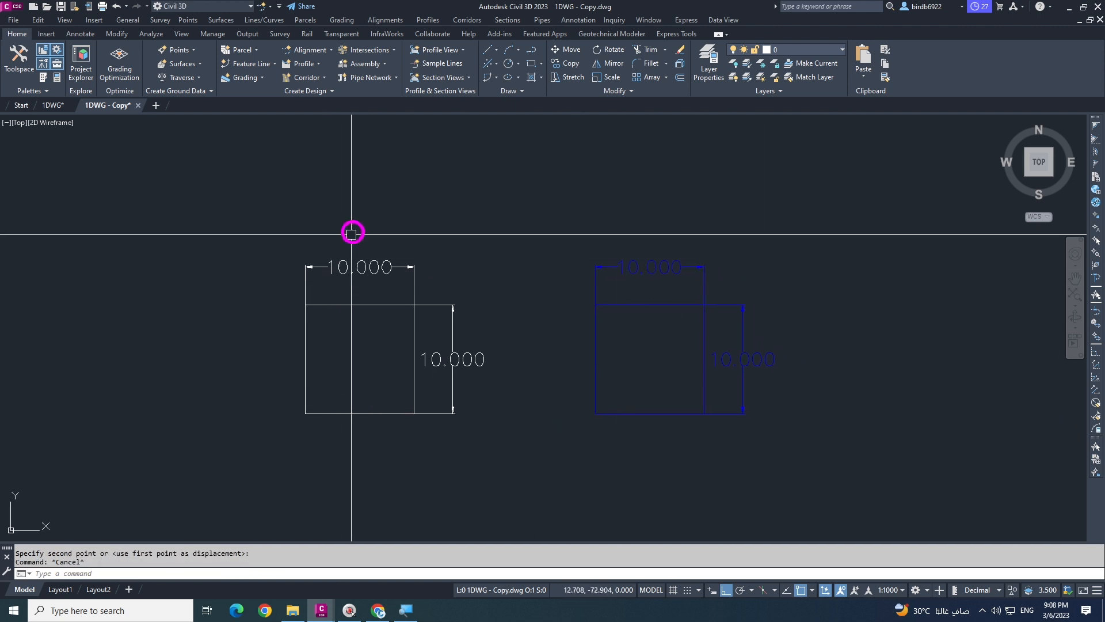
scroll(538, 461, "down", 4)
scroll(544, 446, "up", 5)
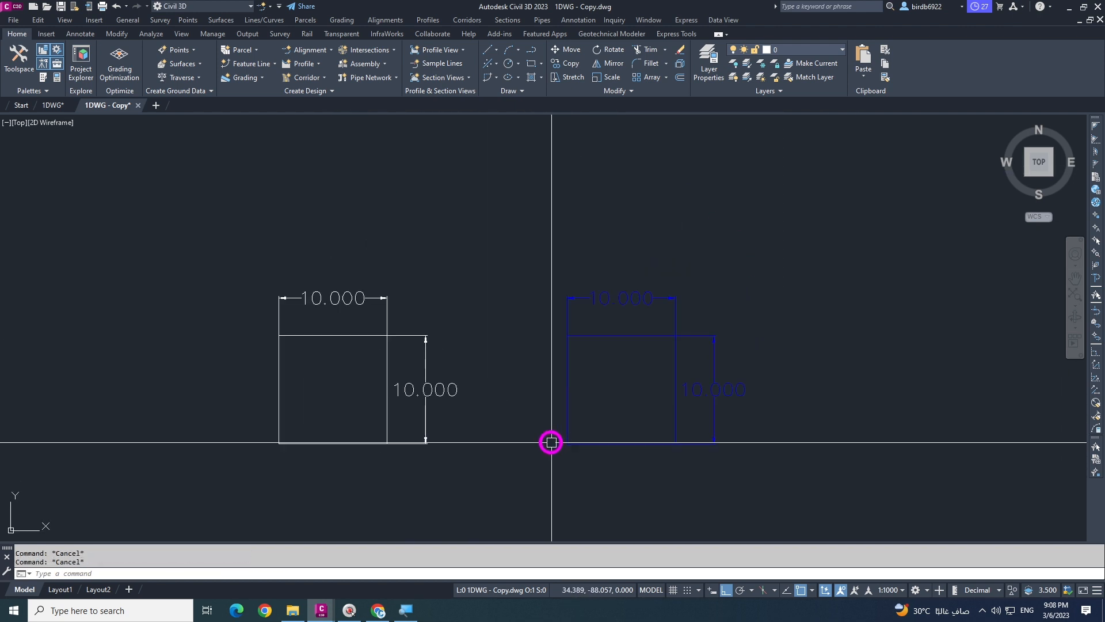
middle_click_drag(547, 441, 538, 412)
scroll(633, 425, "down", 4)
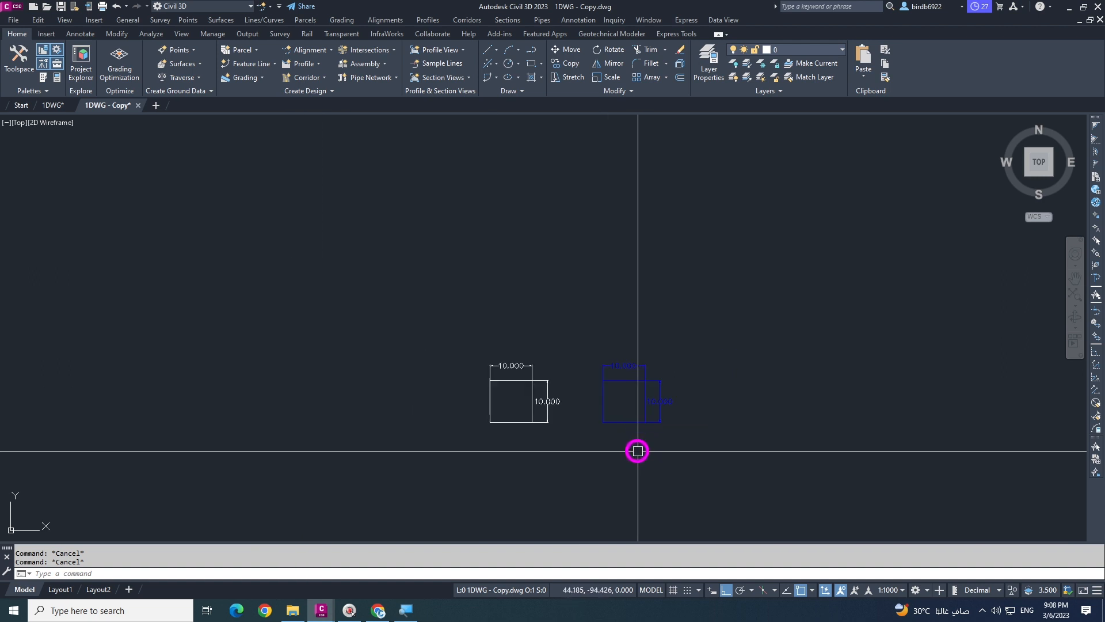
scroll(649, 425, "up", 2)
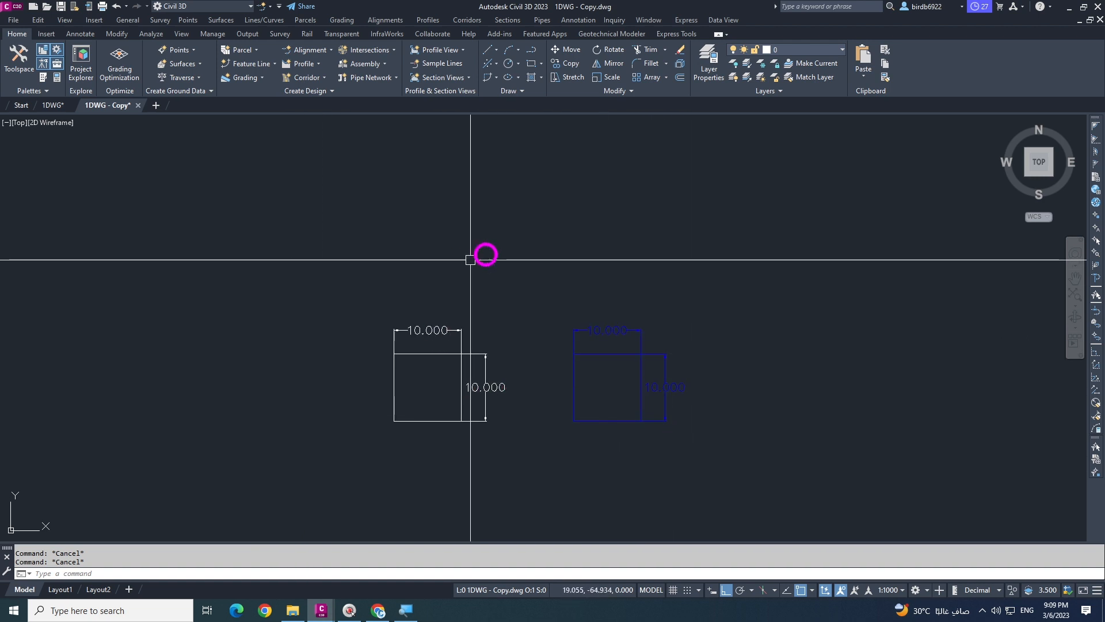
Locate the asphalt plant drawing above the squares and examine the overall length dimension of its plan view
scroll(698, 456, "down", 8)
scroll(656, 382, "up", 6)
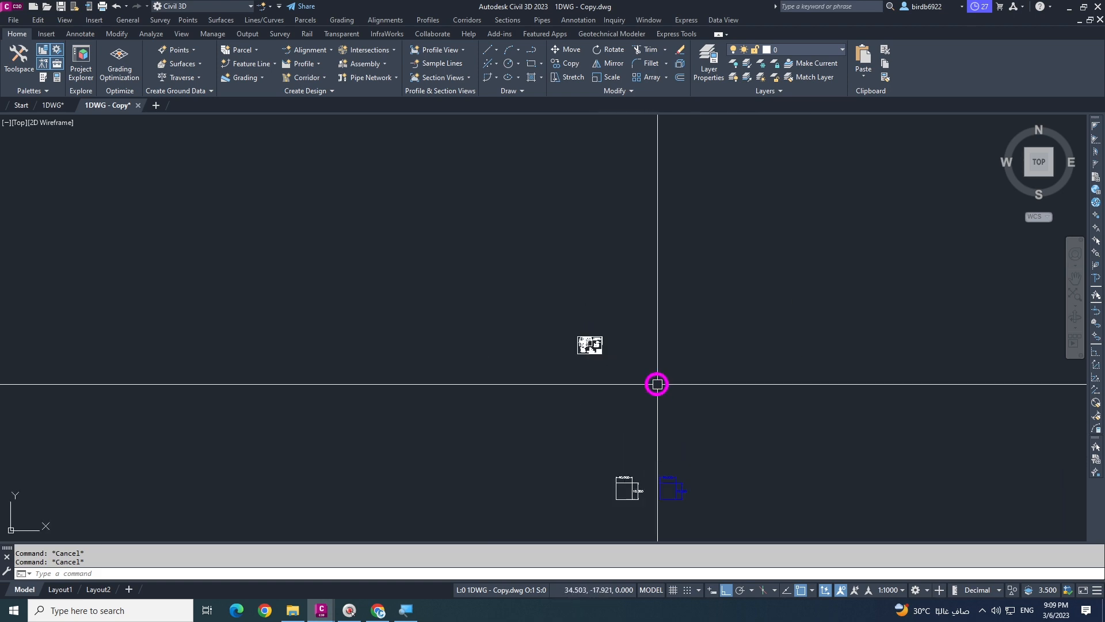
scroll(407, 340, "up", 6)
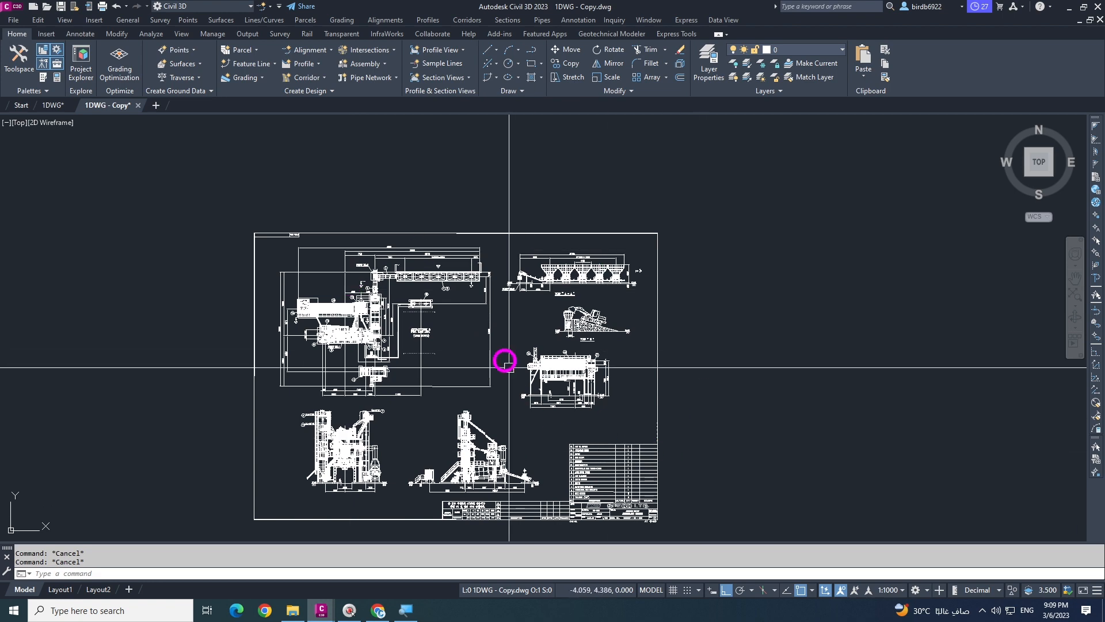
scroll(375, 250, "up", 8)
scroll(505, 360, "down", 4)
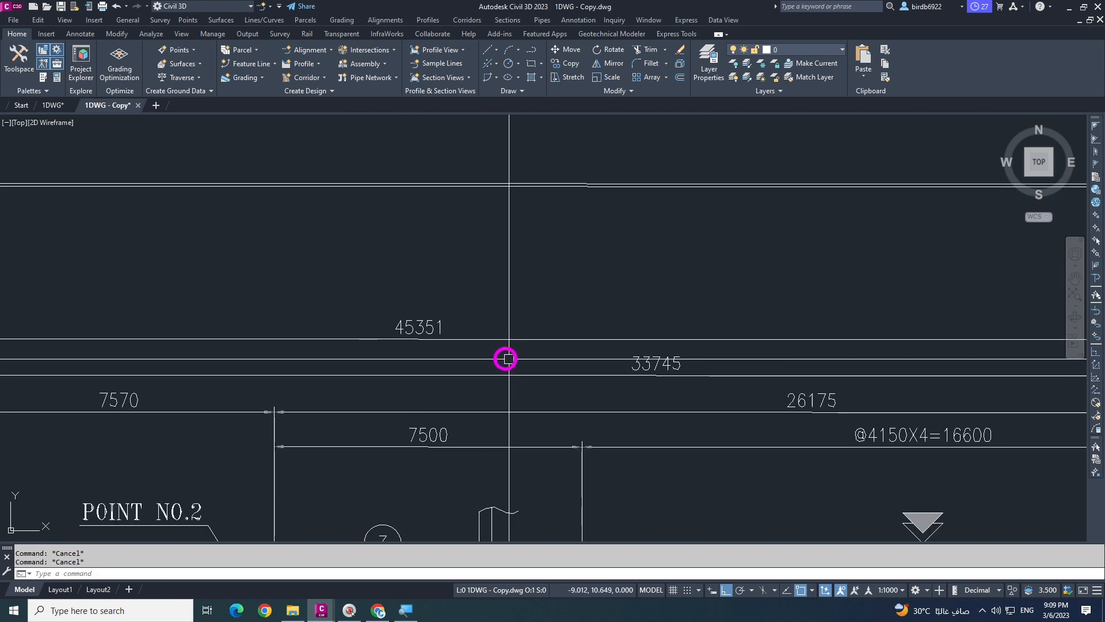
scroll(439, 353, "down", 3)
scroll(425, 351, "up", 4)
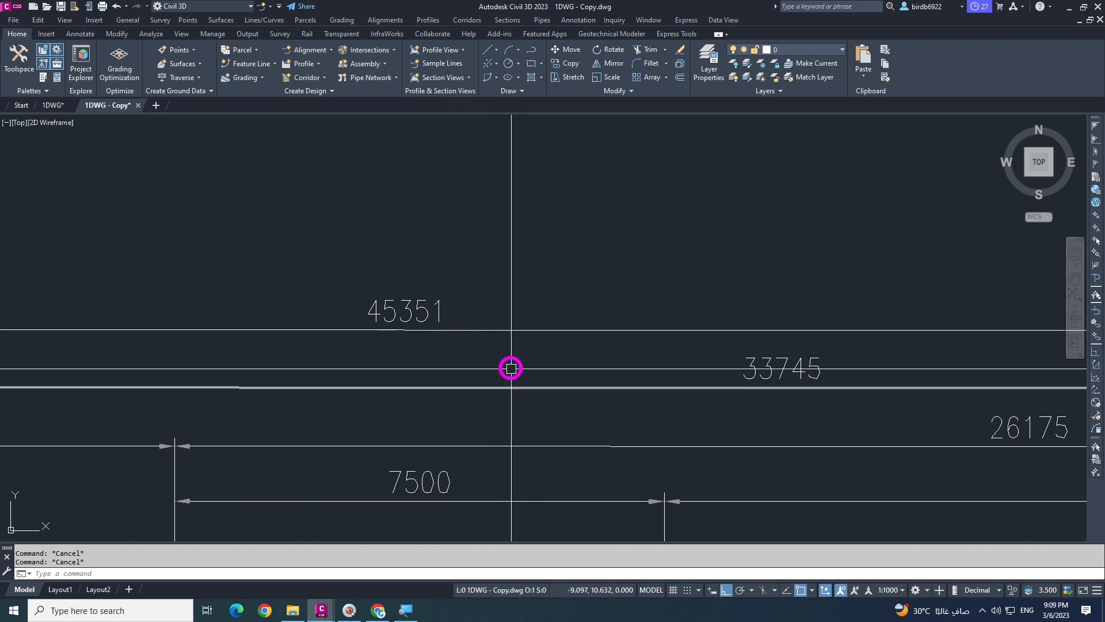
scroll(466, 311, "down", 8)
scroll(331, 323, "down", 4)
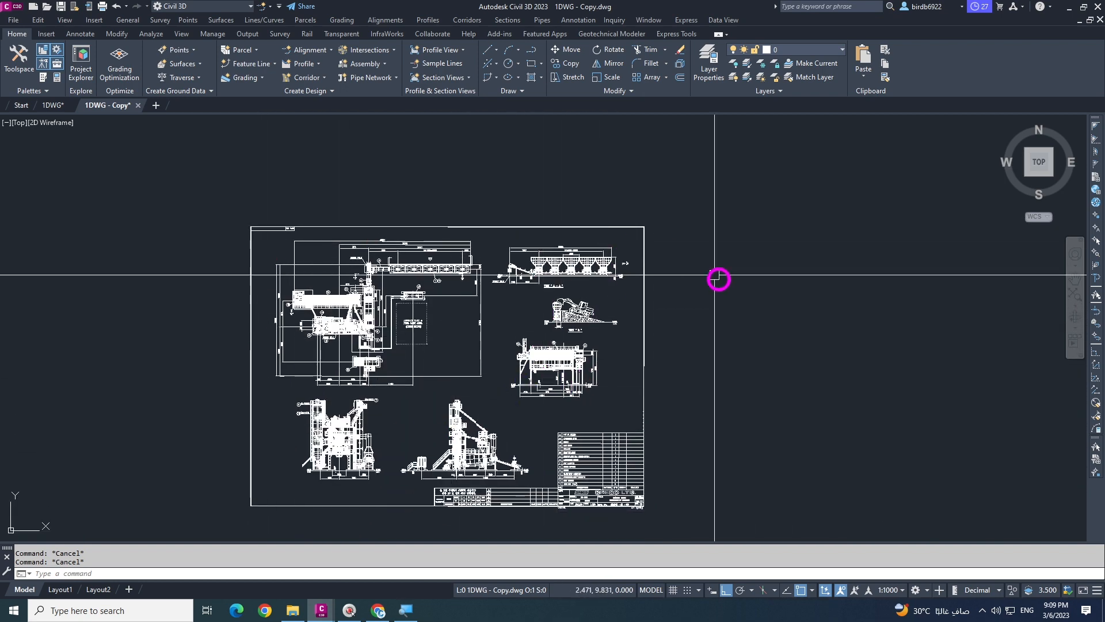
Examine the plan view's chained horizontal dimensions and the equipment layout they span, from the bins to the far end of the plant
scroll(382, 254, "up", 5)
scroll(305, 269, "up", 1)
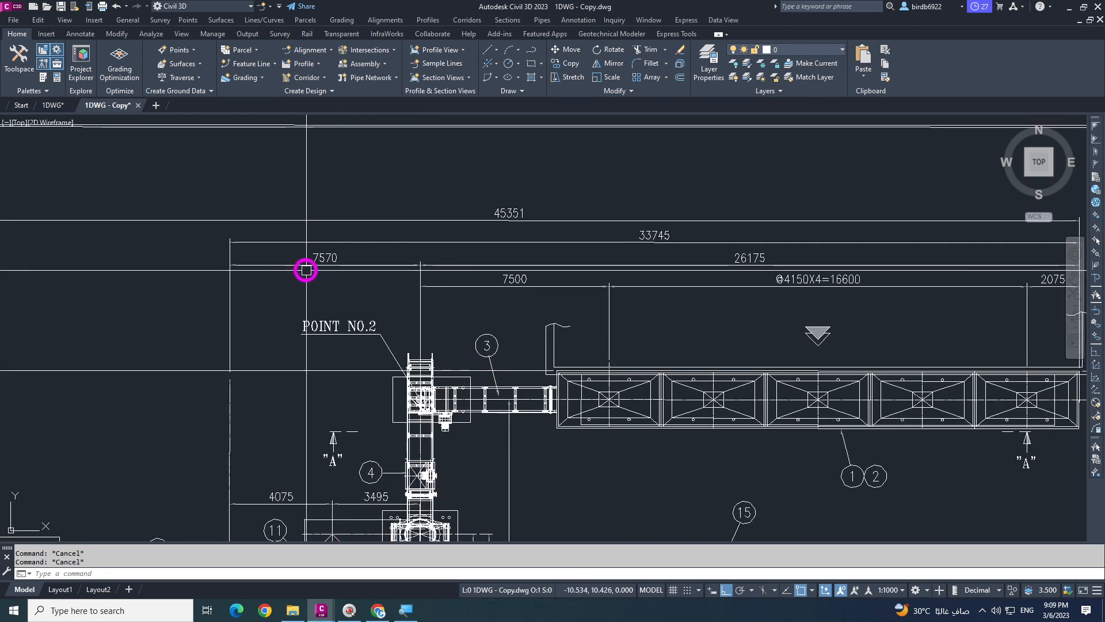
scroll(372, 288, "down", 2)
scroll(349, 250, "up", 1)
scroll(340, 253, "up", 4)
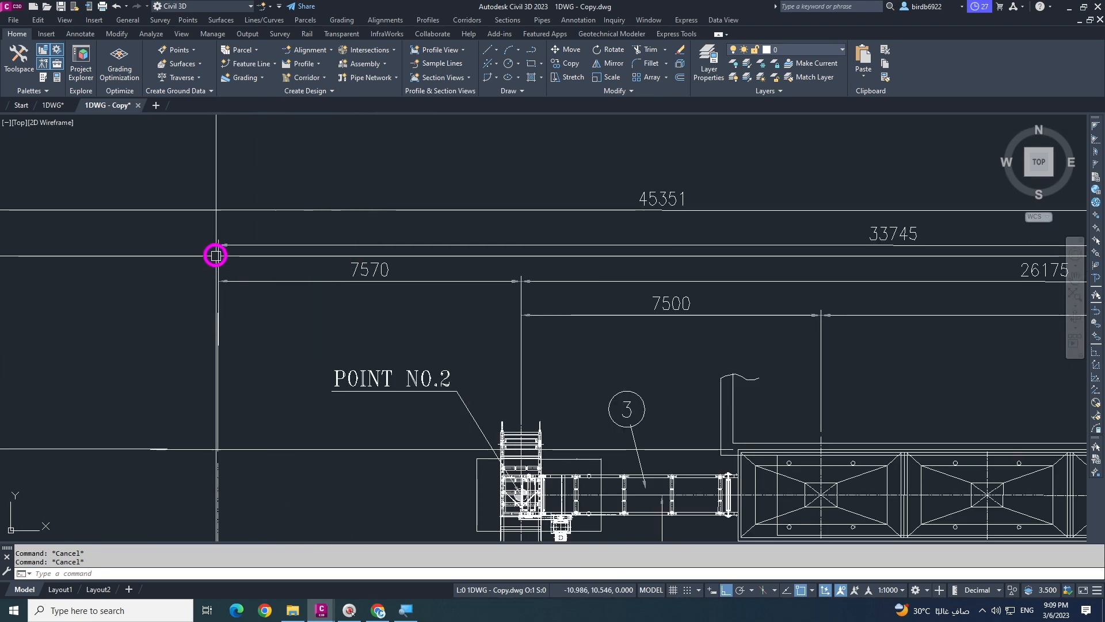
scroll(196, 259, "down", 2)
scroll(486, 226, "down", 4)
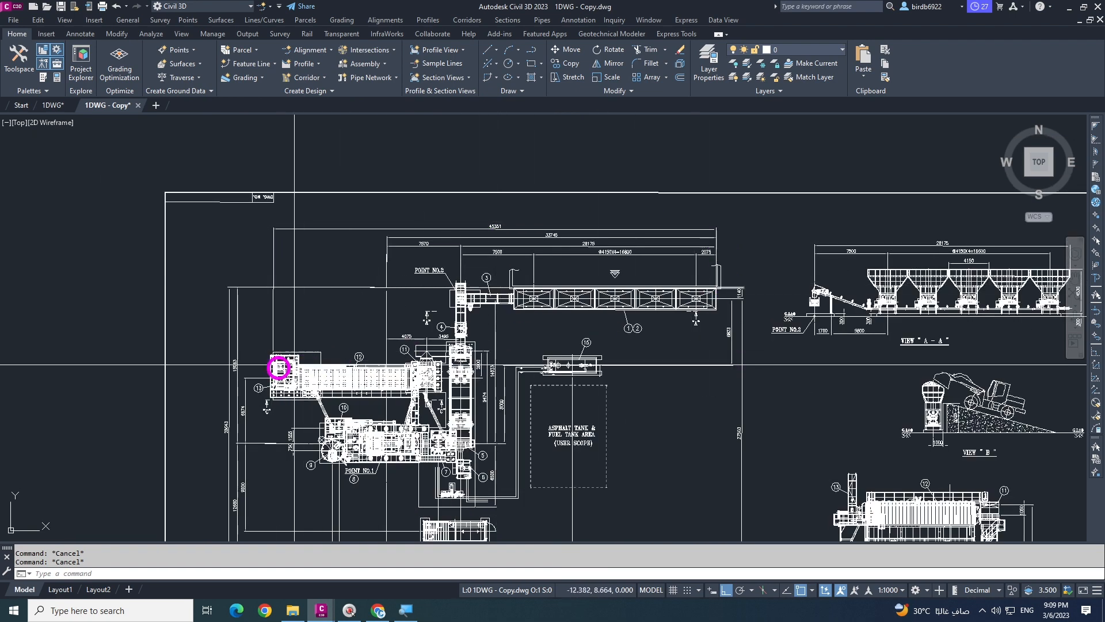
scroll(271, 365, "up", 2)
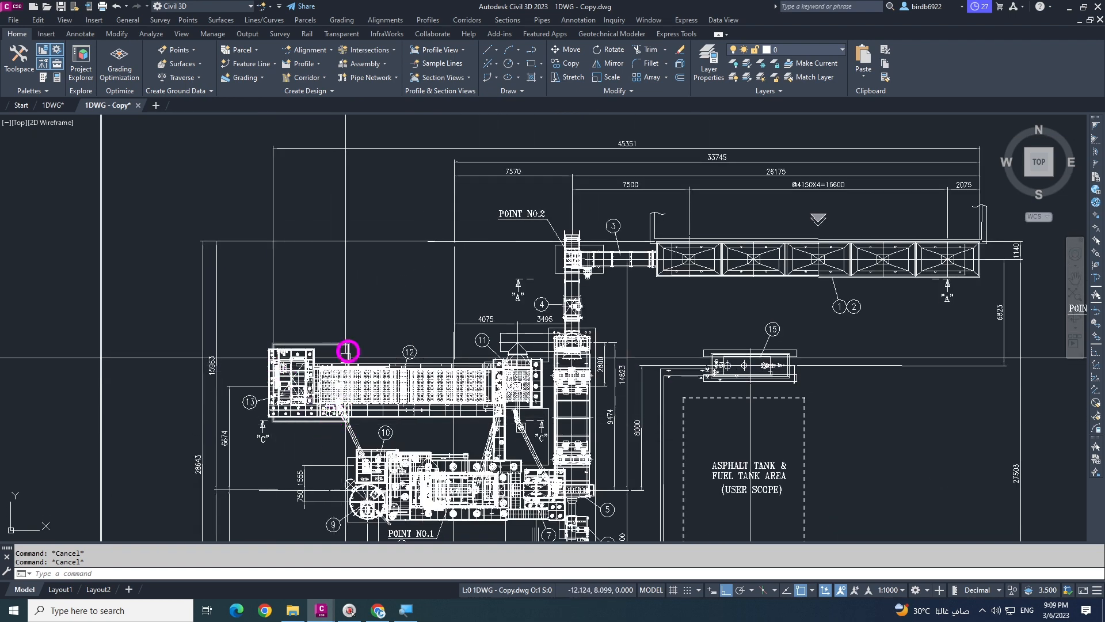
scroll(348, 354, "down", 2)
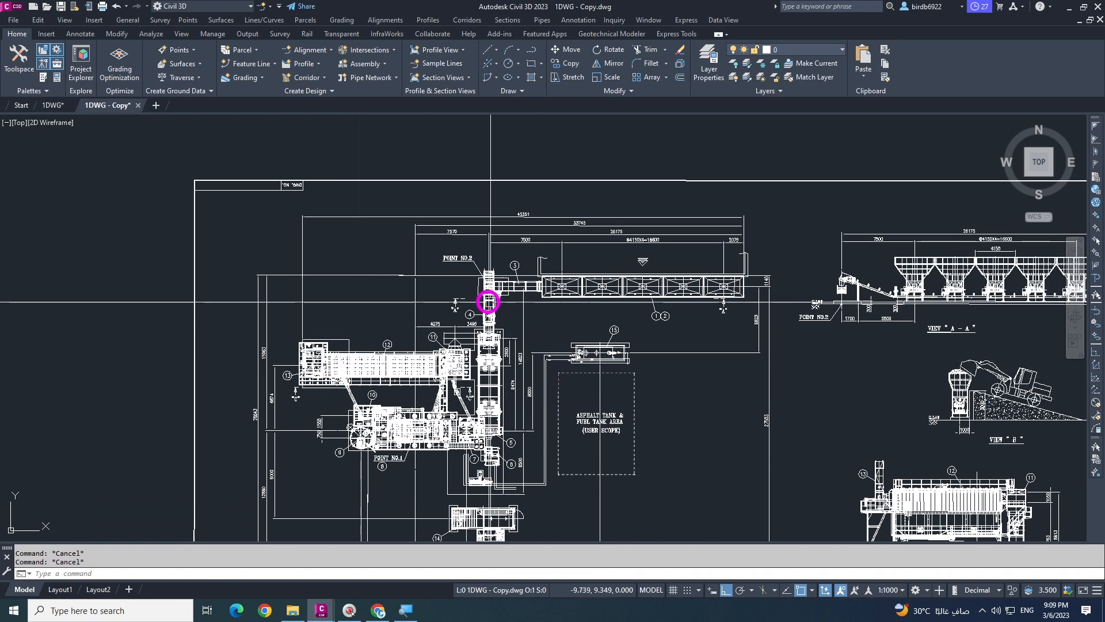
scroll(490, 303, "down", 4)
scroll(420, 308, "up", 2)
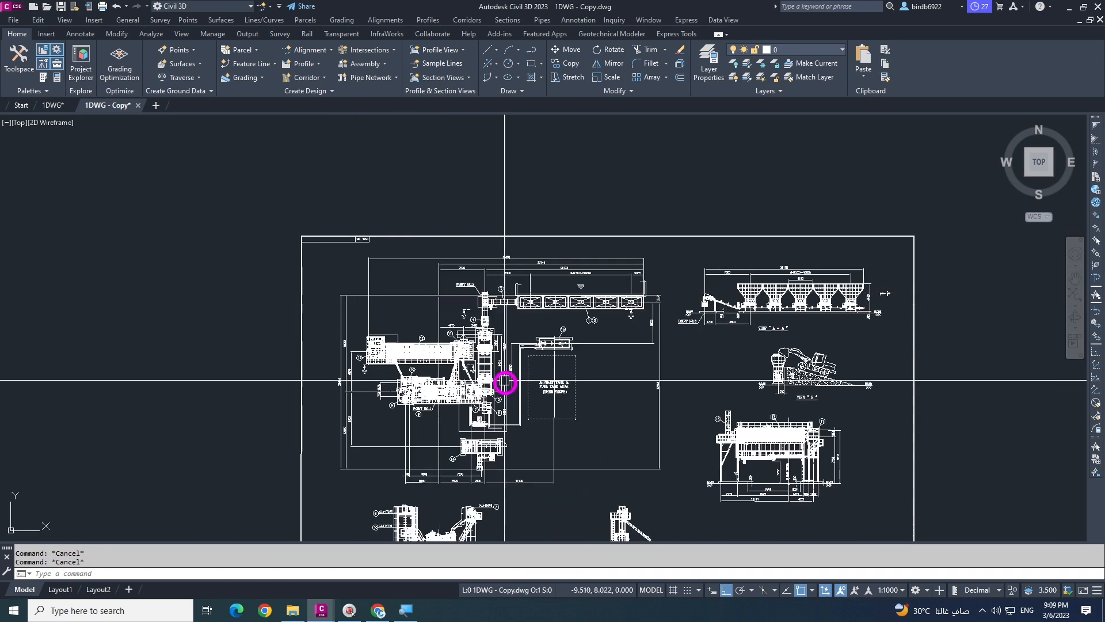
scroll(382, 352, "up", 2)
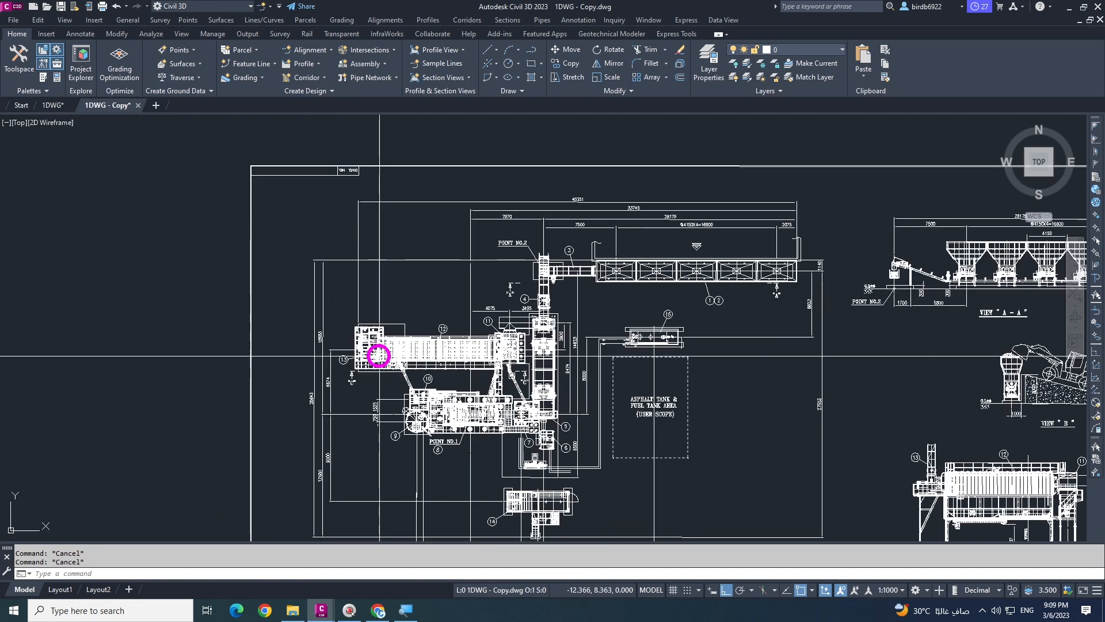
scroll(366, 356, "up", 2)
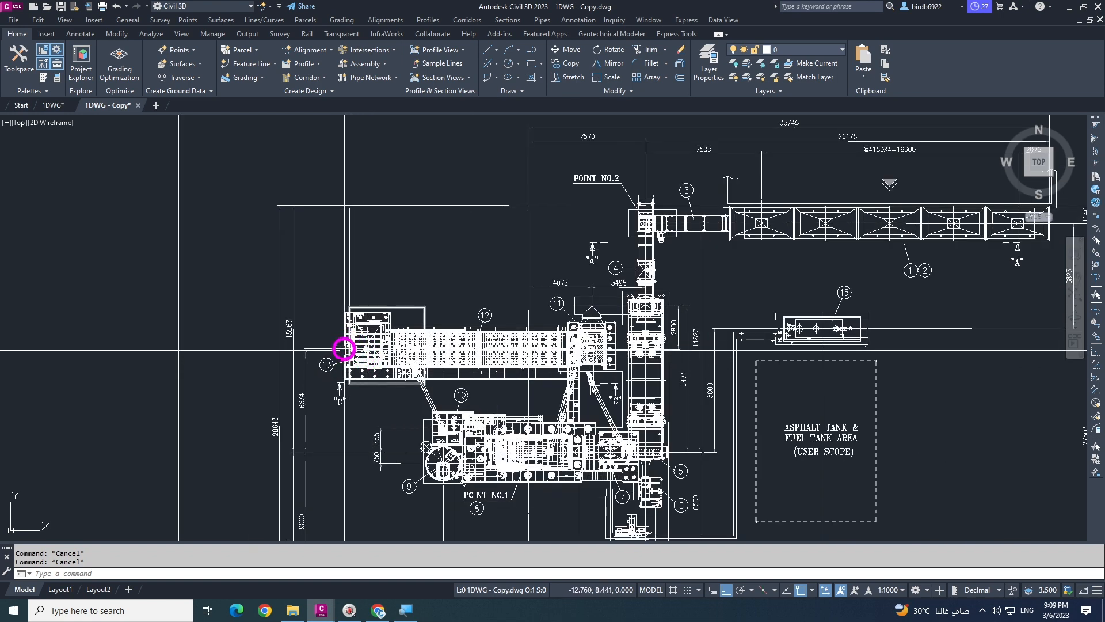
Inspect the overall length dimension text above the feed bins to judge which units the drawing's dimensions use
scroll(348, 342, "down", 2)
scroll(541, 251, "up", 2)
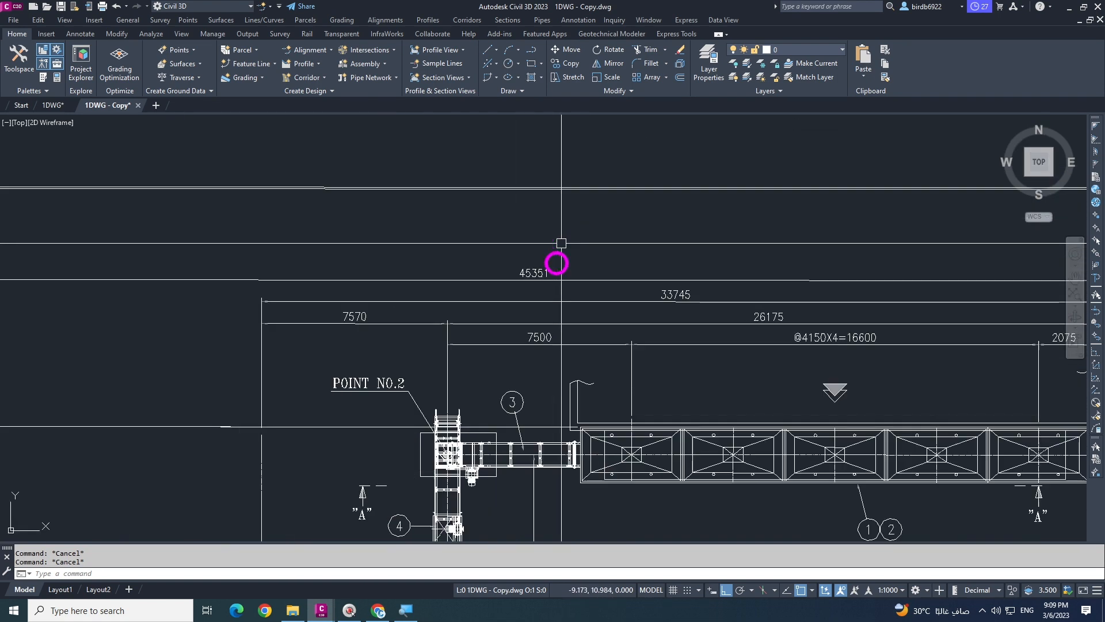
scroll(521, 309, "up", 2)
scroll(523, 271, "down", 2)
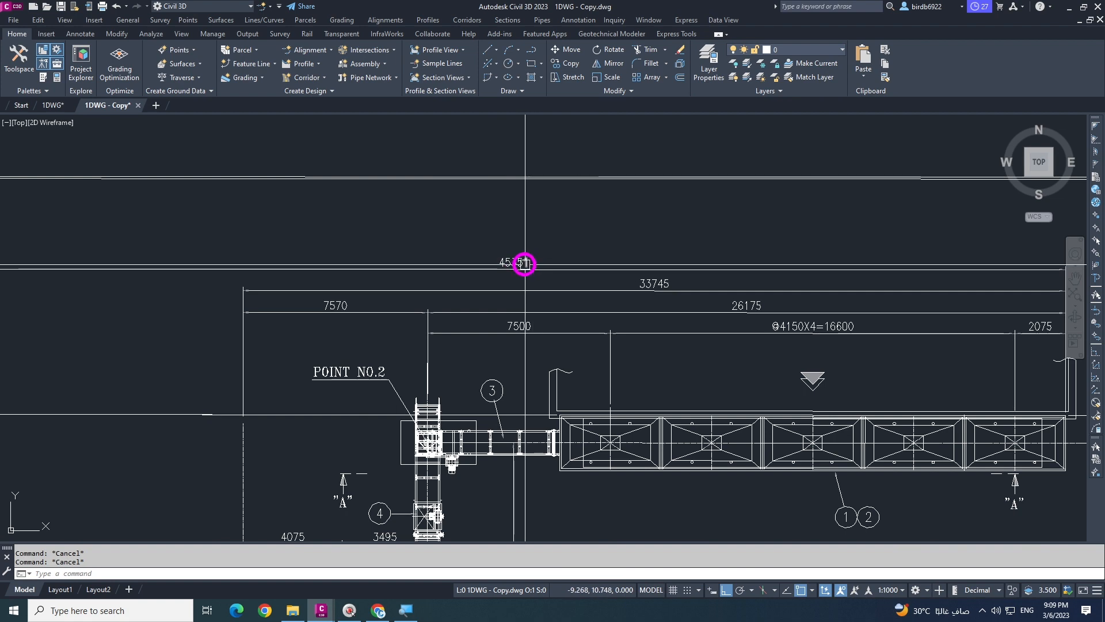
scroll(501, 271, "down", 3)
scroll(536, 279, "up", 3)
scroll(459, 266, "up", 4)
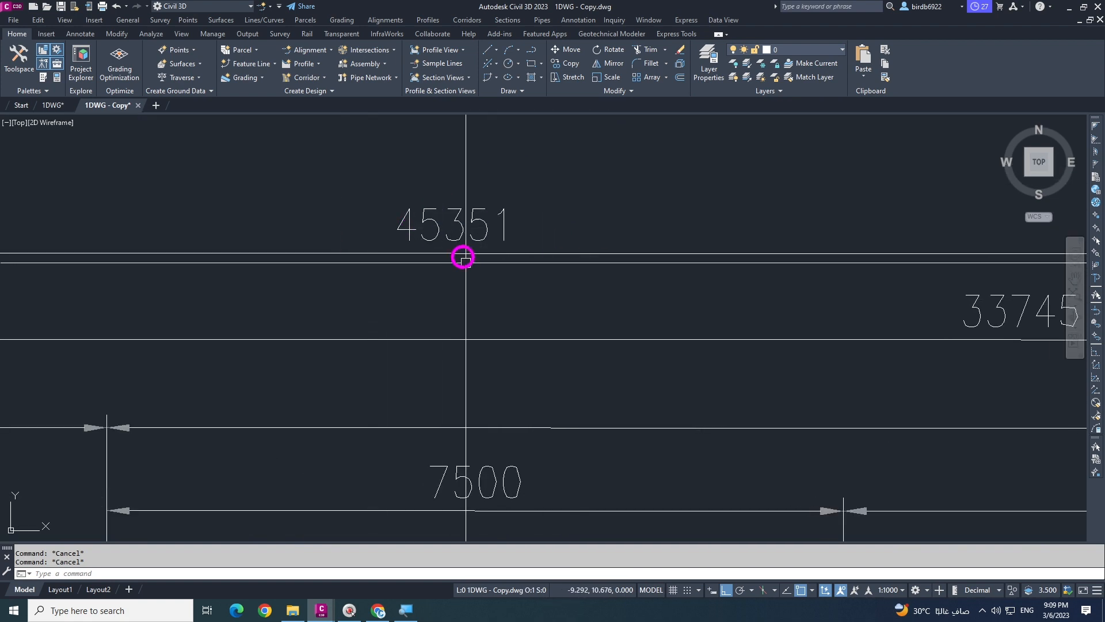
scroll(487, 251, "down", 2)
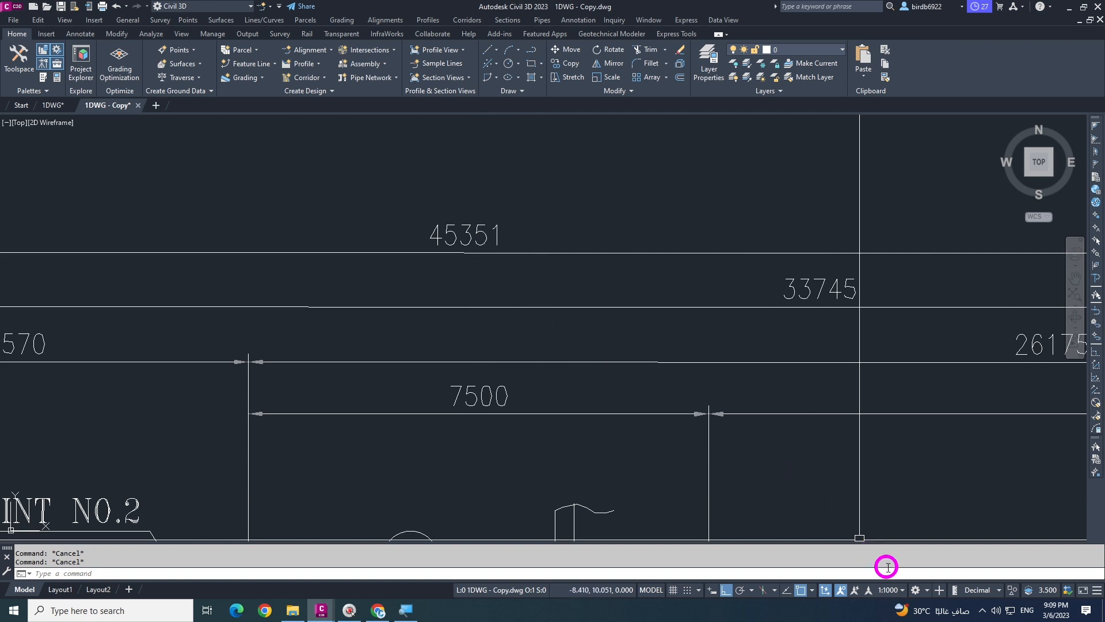
scroll(580, 292, "down", 2)
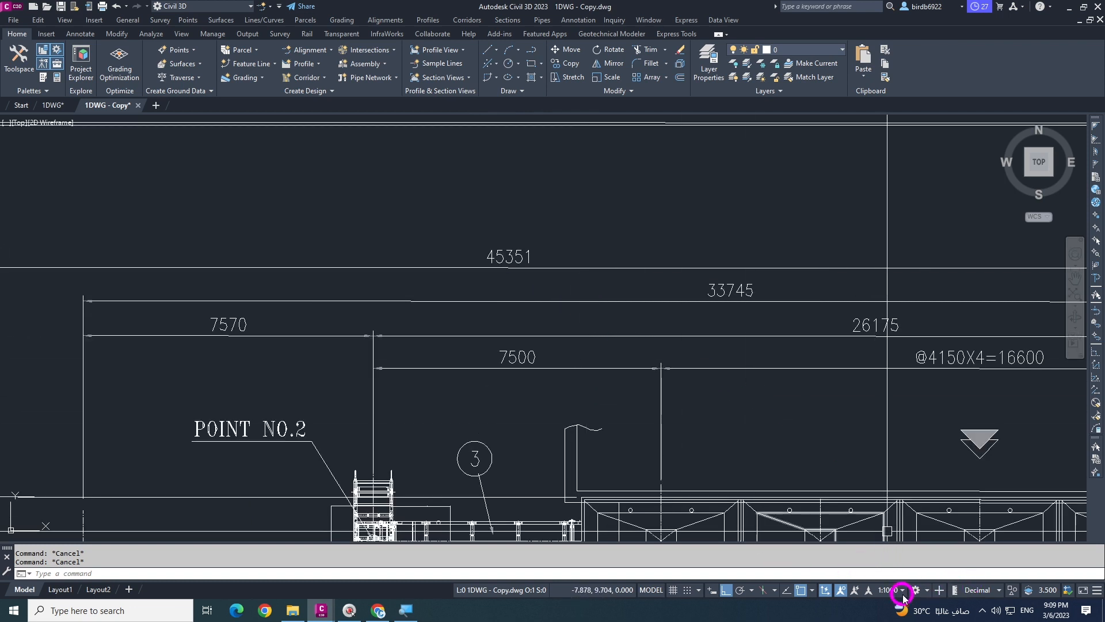
scroll(409, 252, "down", 2)
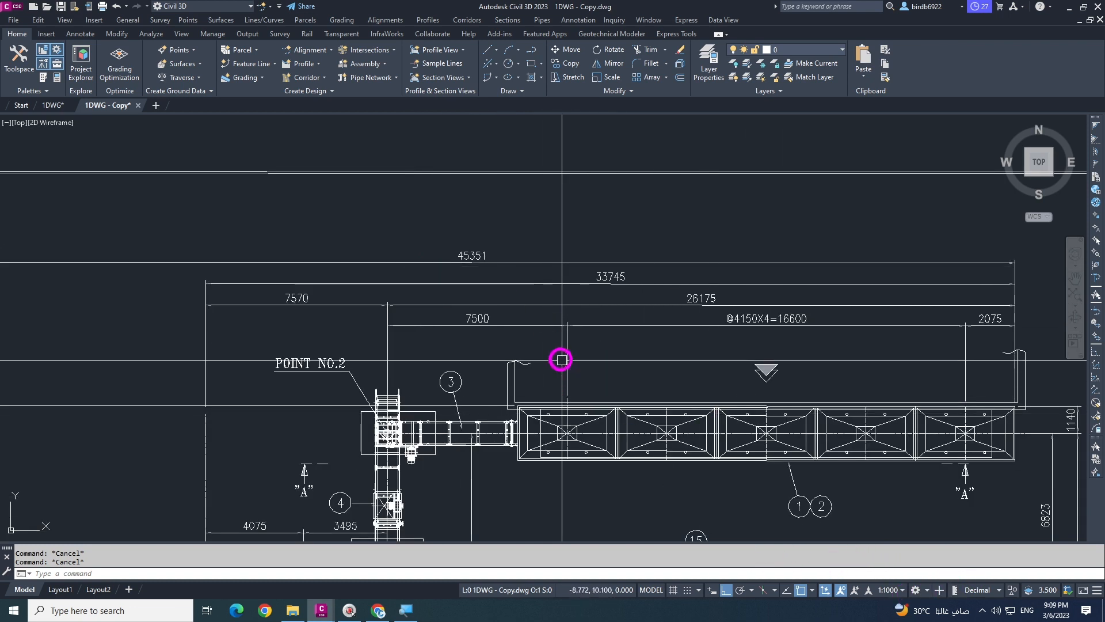
middle_click_drag(562, 359, 528, 299)
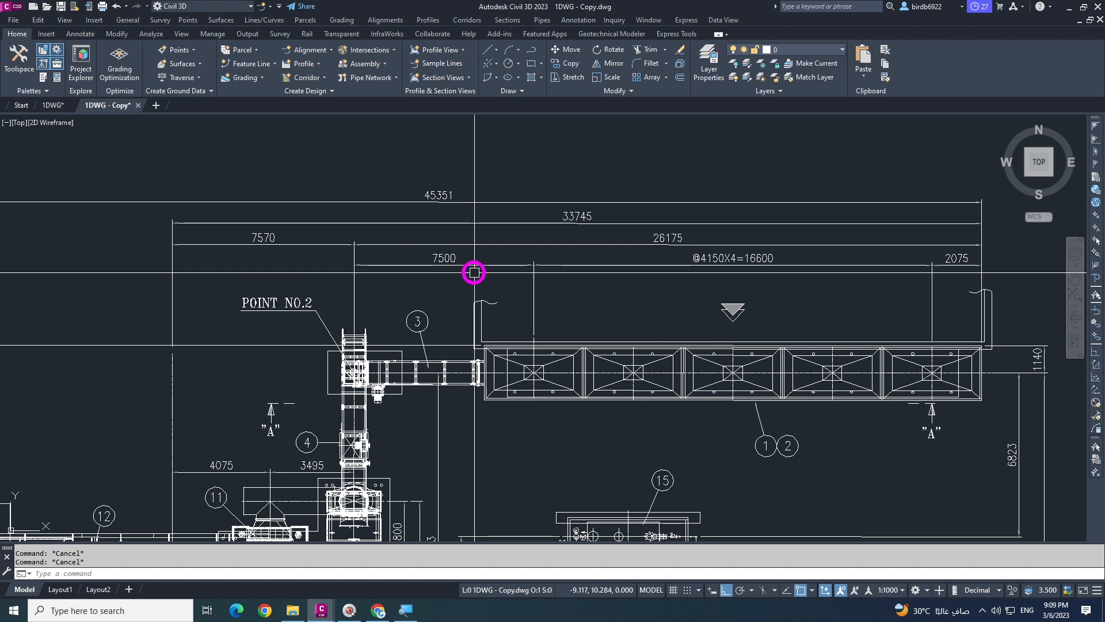
scroll(441, 191, "up", 8)
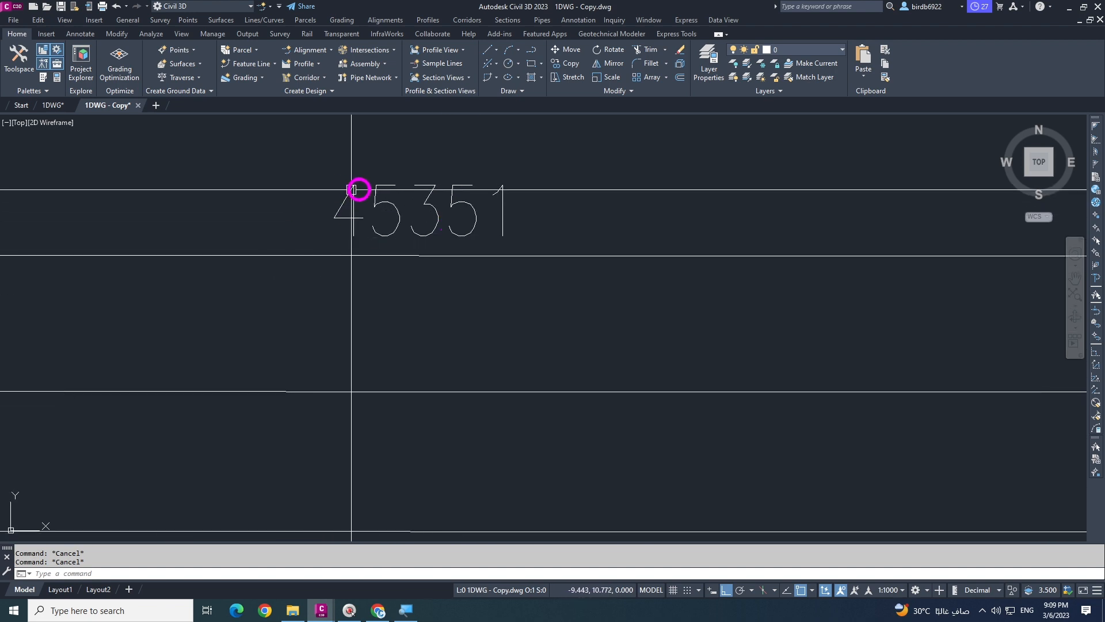
scroll(358, 189, "down", 6)
scroll(418, 214, "up", 3)
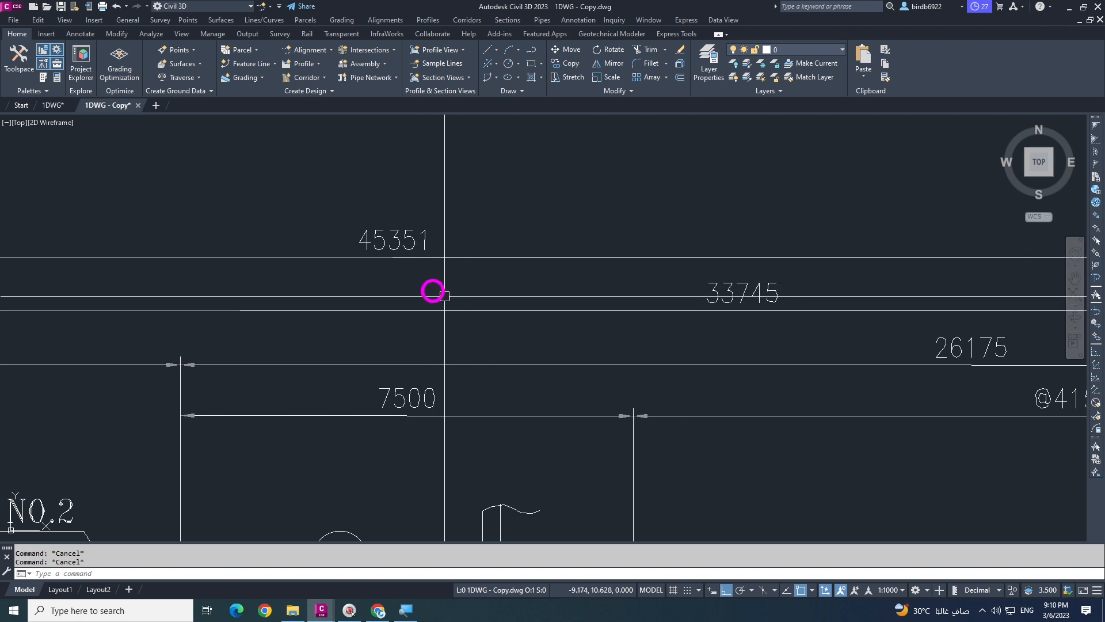
Convert the plan's overall length to metres in QuickCalc by evaluating 45351/1000, and append "m." to the result
left_click(48, 92)
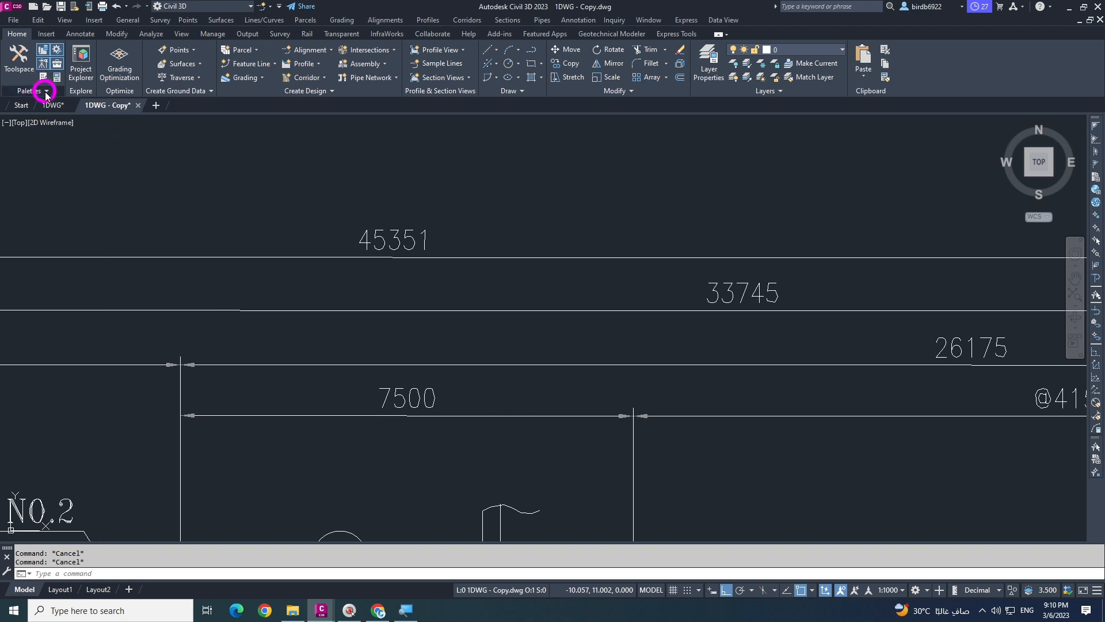
left_click(56, 90)
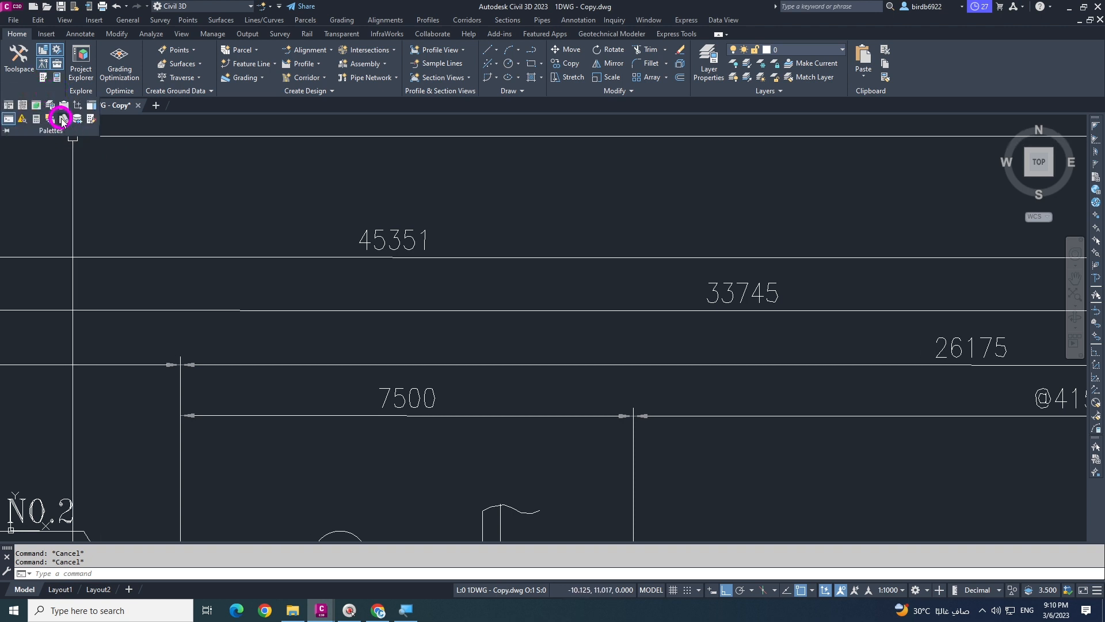
left_click(36, 118)
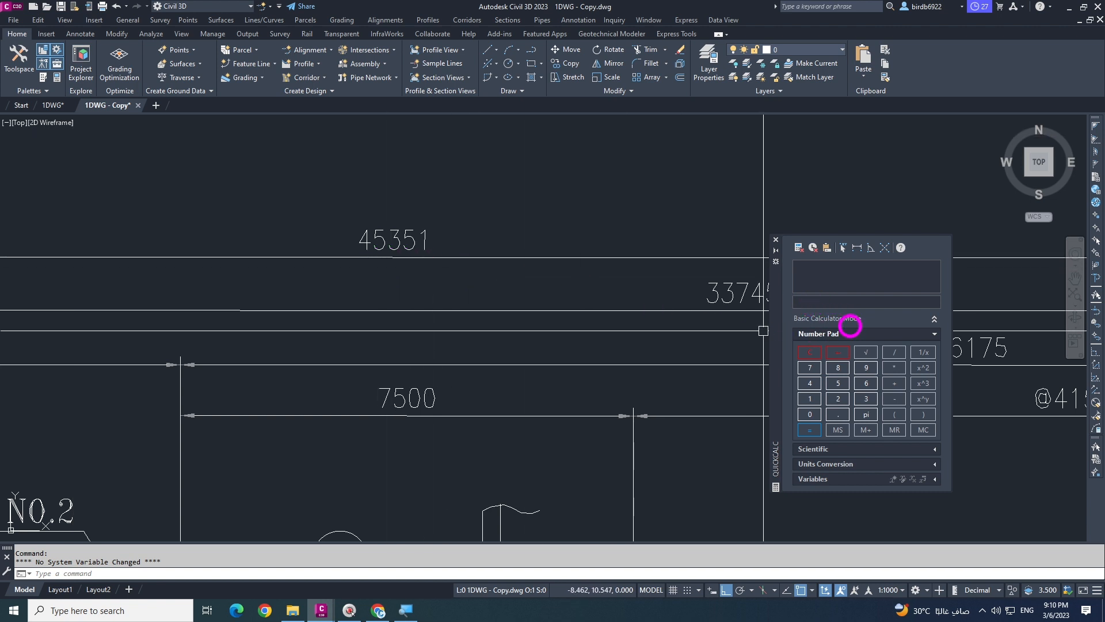
left_click(819, 303)
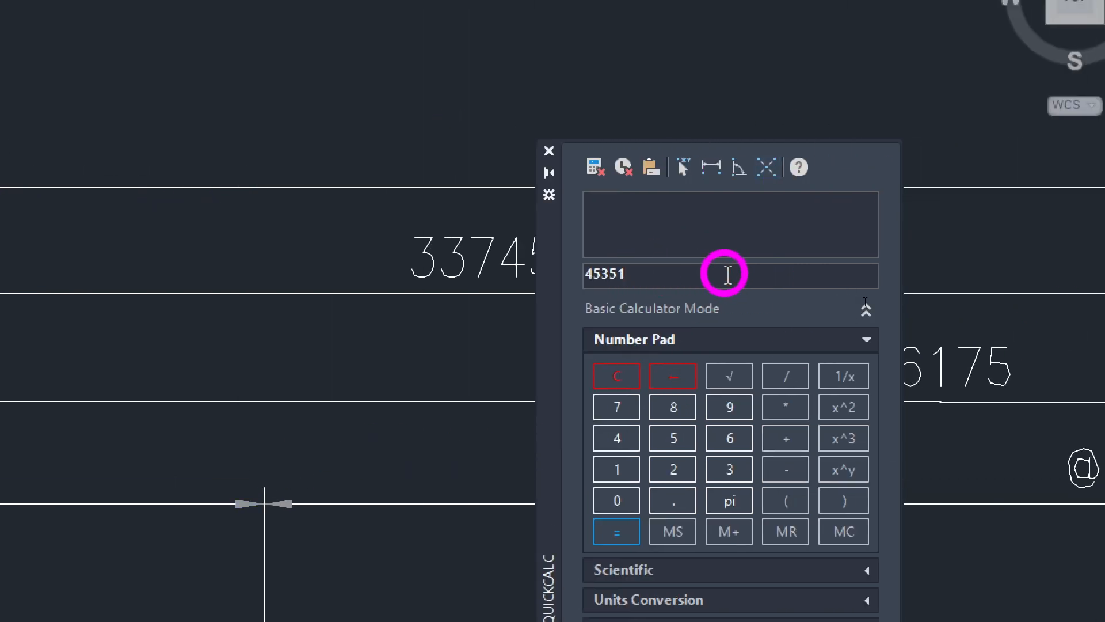
type("/10")
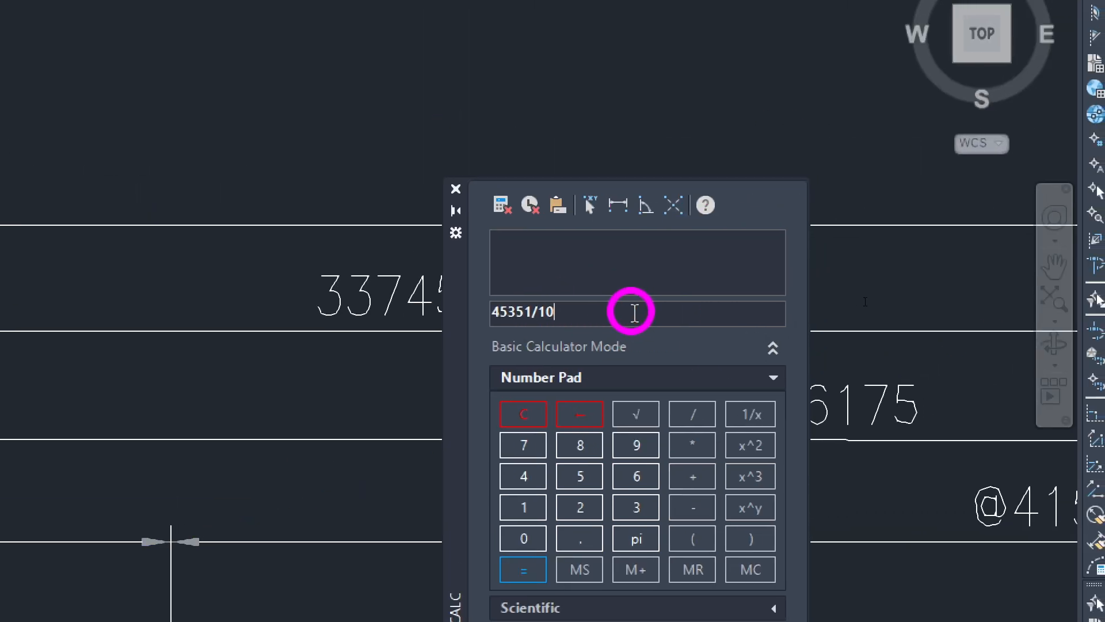
type("00")
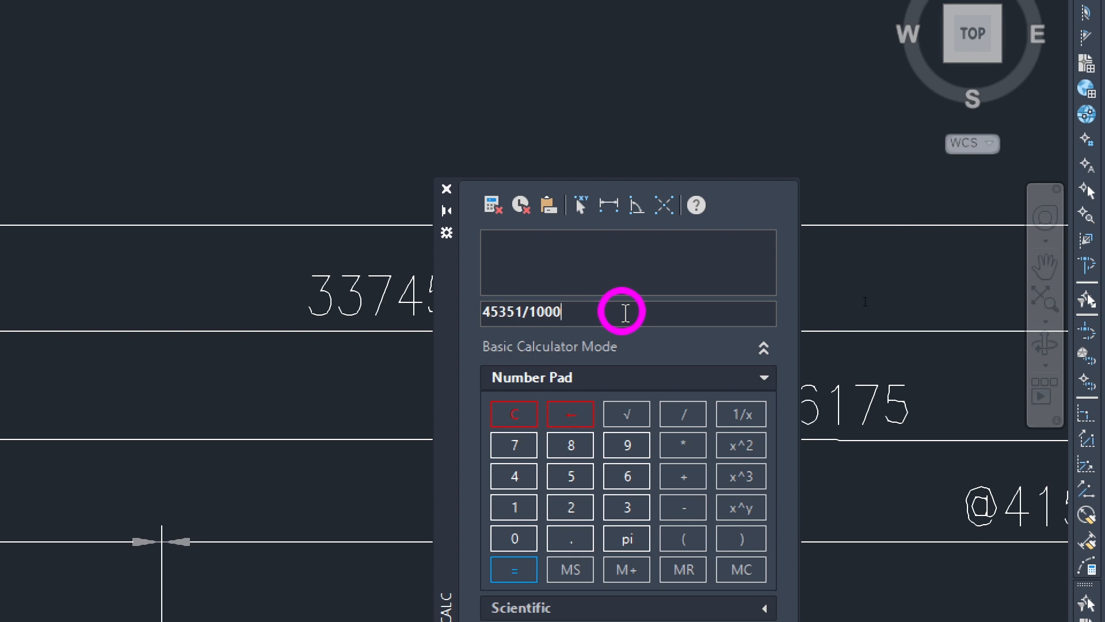
key("Return")
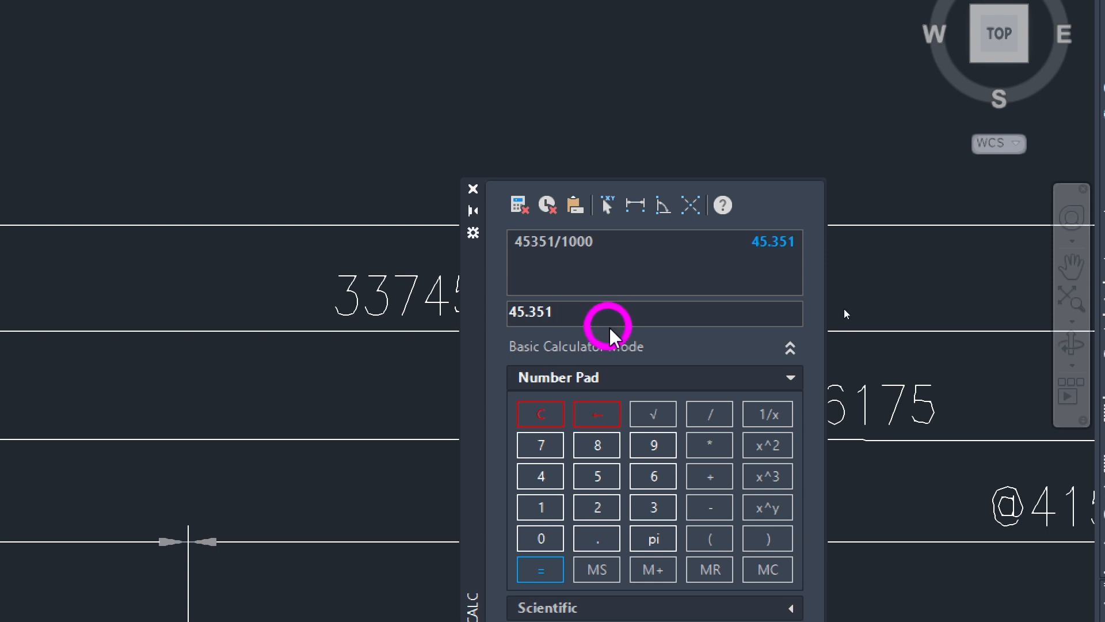
type("m")
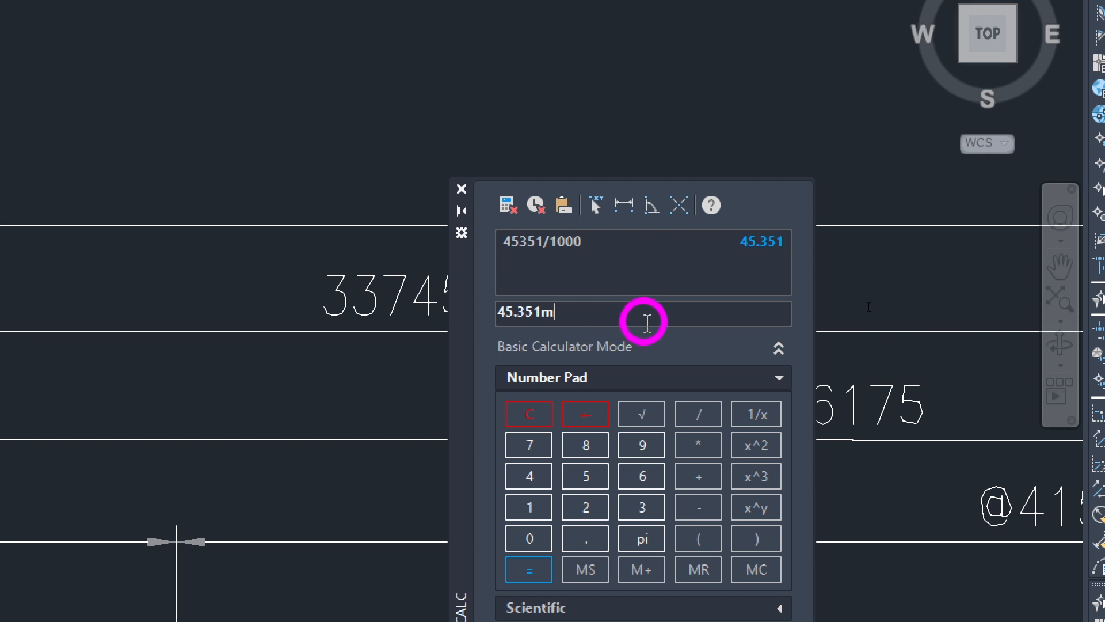
type(".")
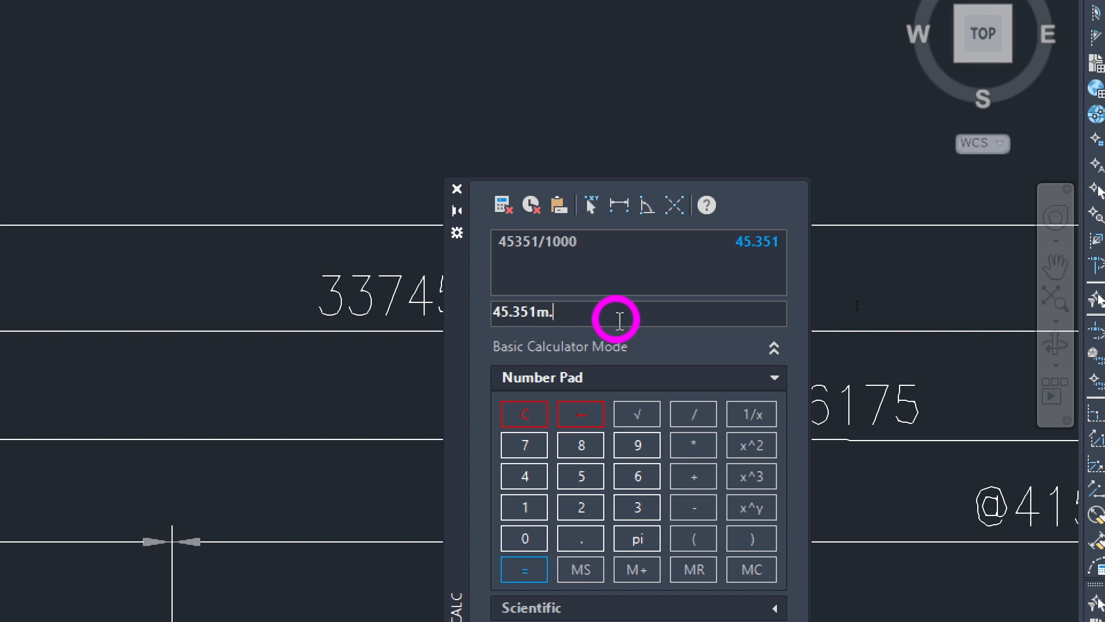
Remove the "m." suffix from the QuickCalc entry, leaving the plain value 45.351 for further calculation
key("BackSpace")
key("BackSpace")
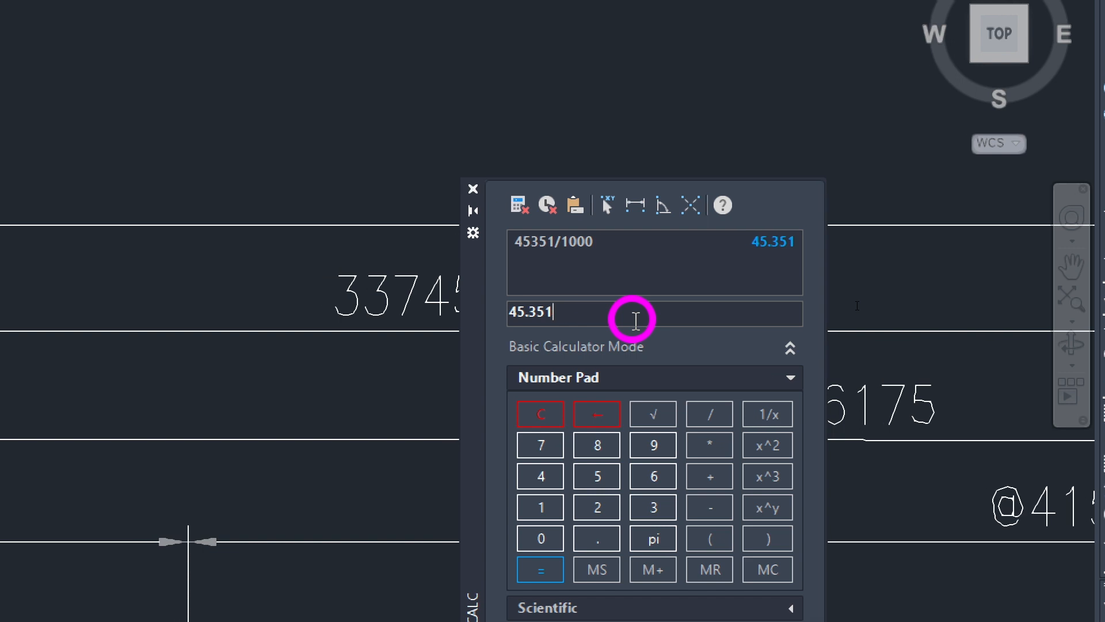
type("-")
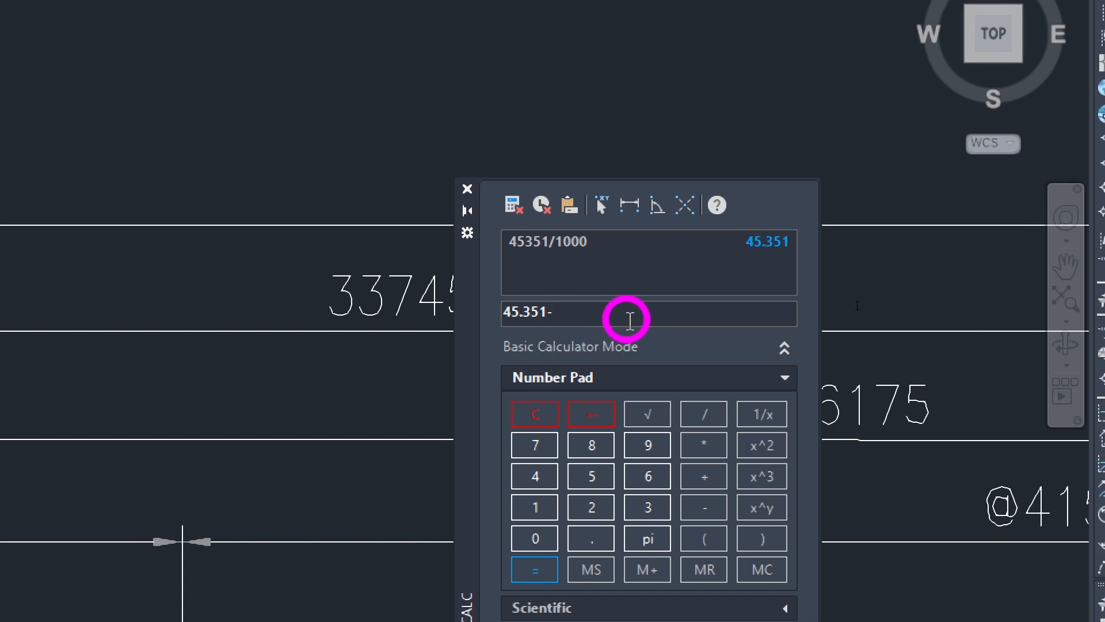
key("BackSpace")
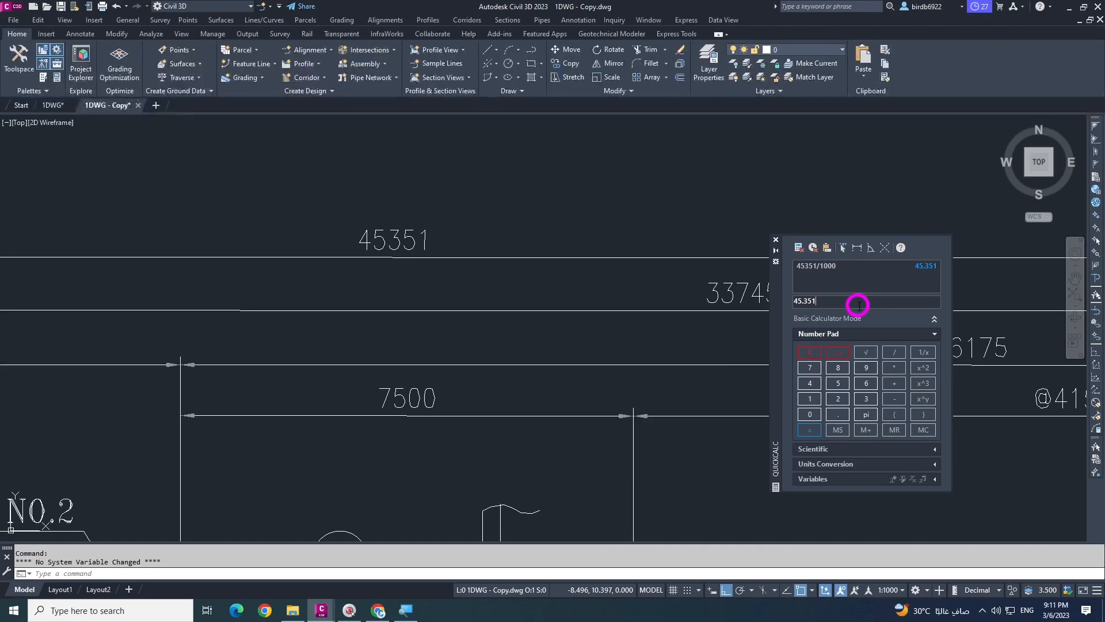
Add an aligned dimension between the two ends of the plan view's overall 45351 dimension, placing it above the sheet border
scroll(420, 288, "down", 5)
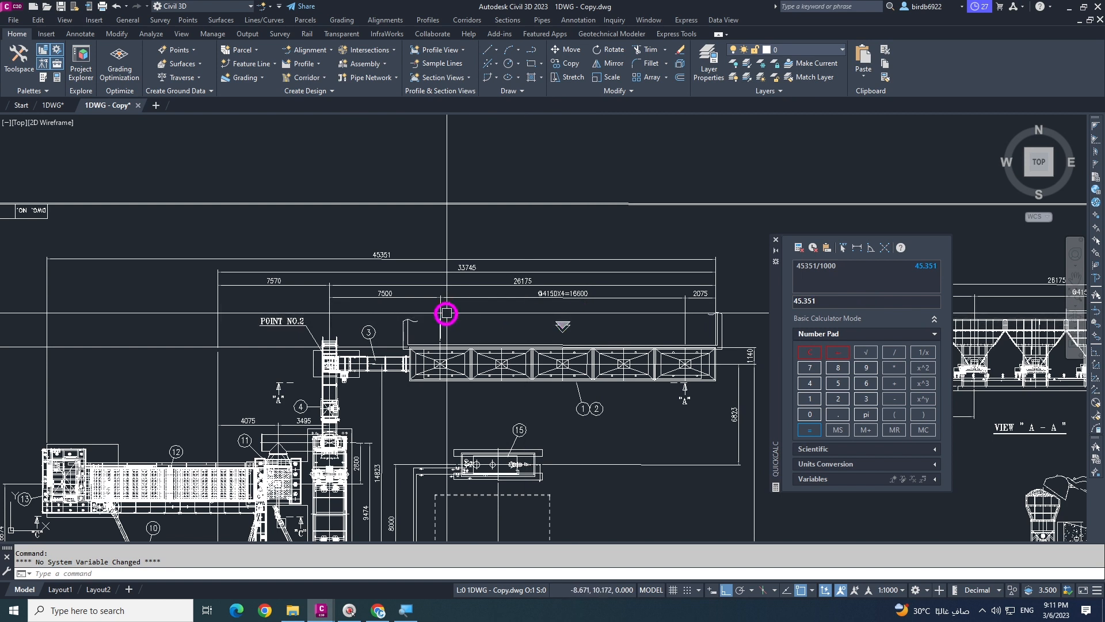
key("Escape")
key("Escape")
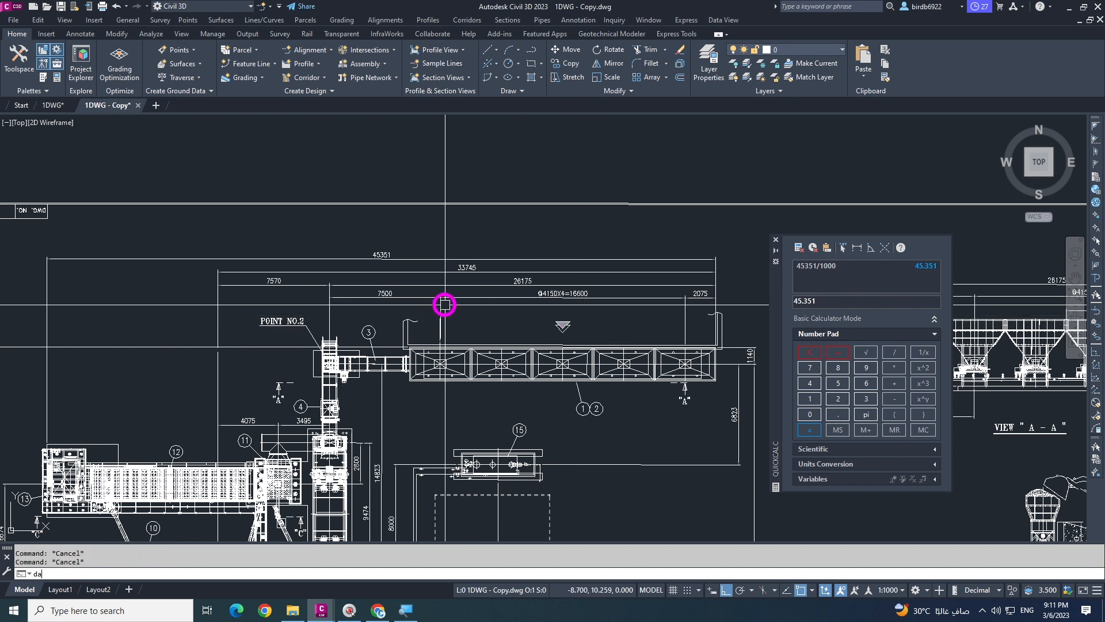
type("dal")
key("Return")
scroll(92, 296, "up", 5)
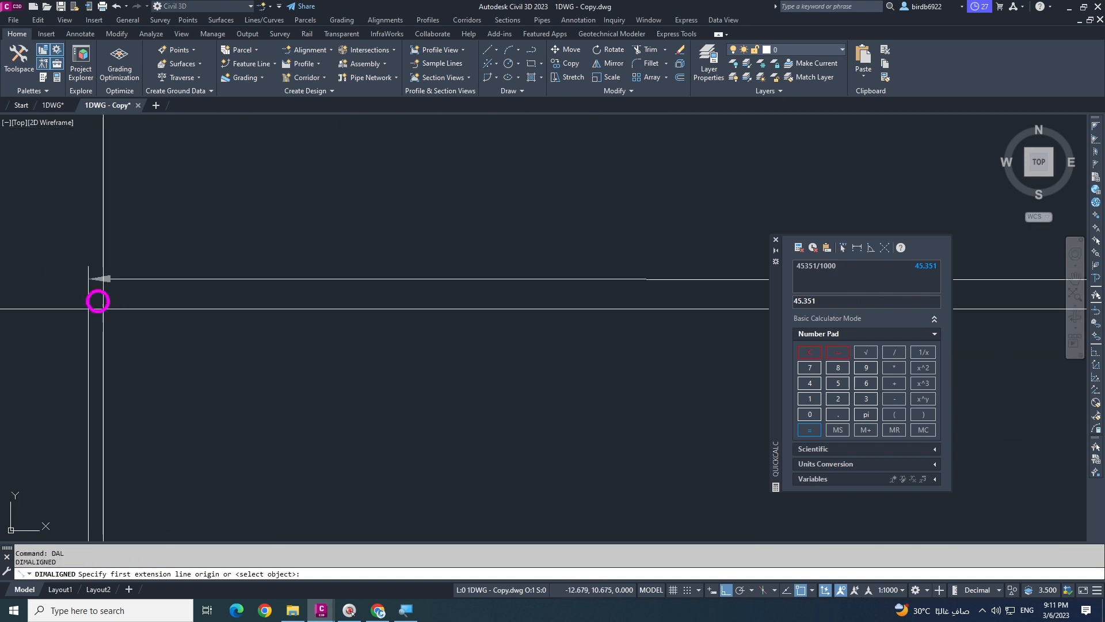
left_click(153, 292)
scroll(97, 302, "down", 5)
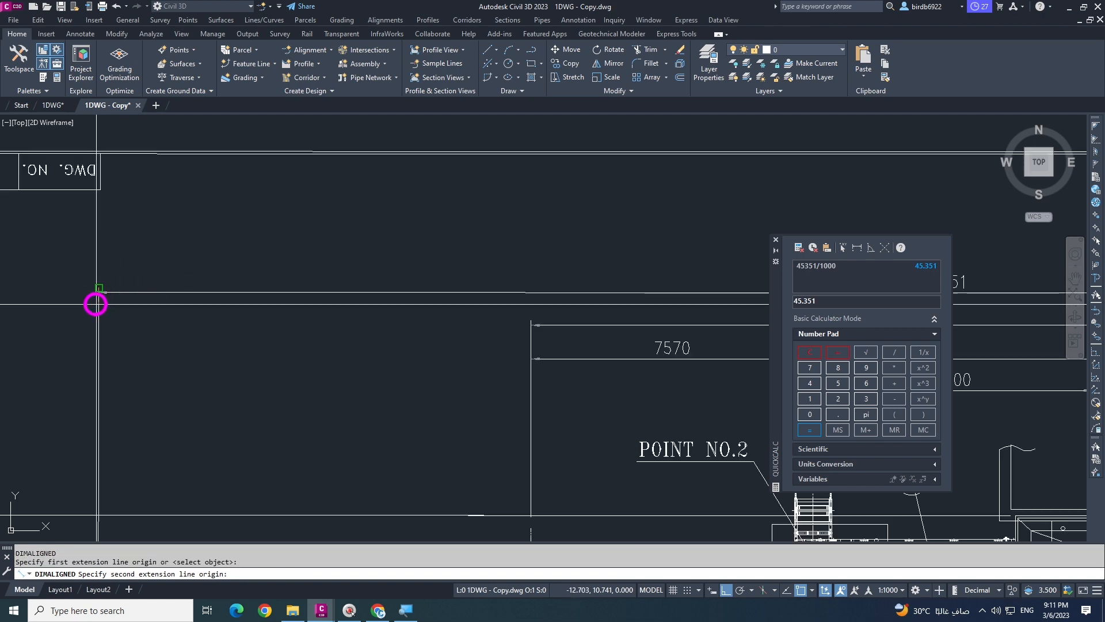
scroll(523, 304, "up", 5)
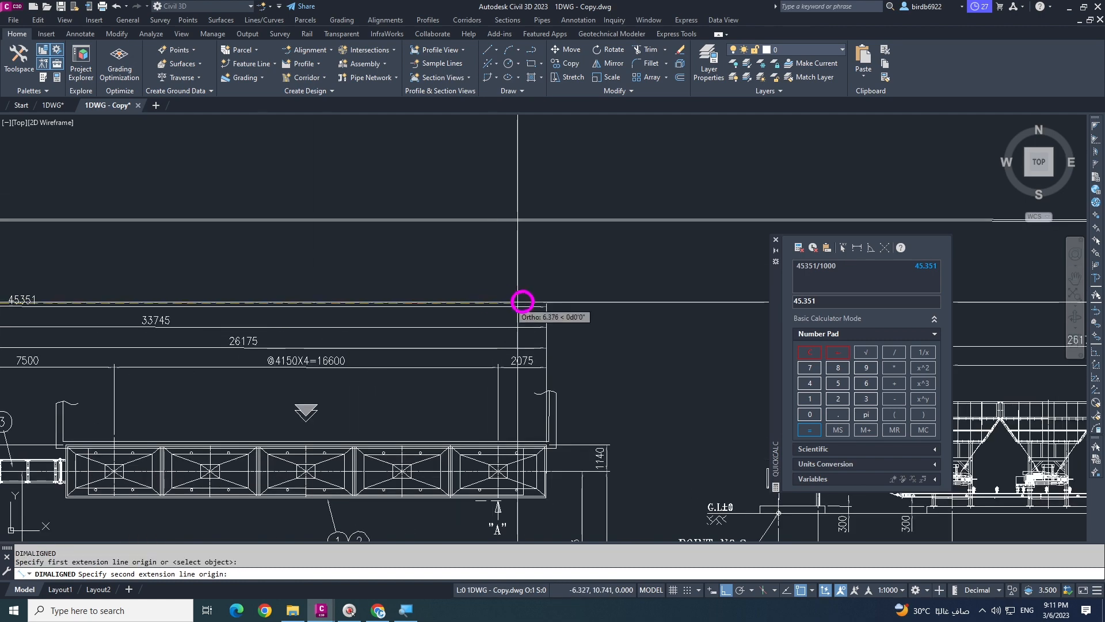
left_click(555, 299)
scroll(560, 267, "down", 5)
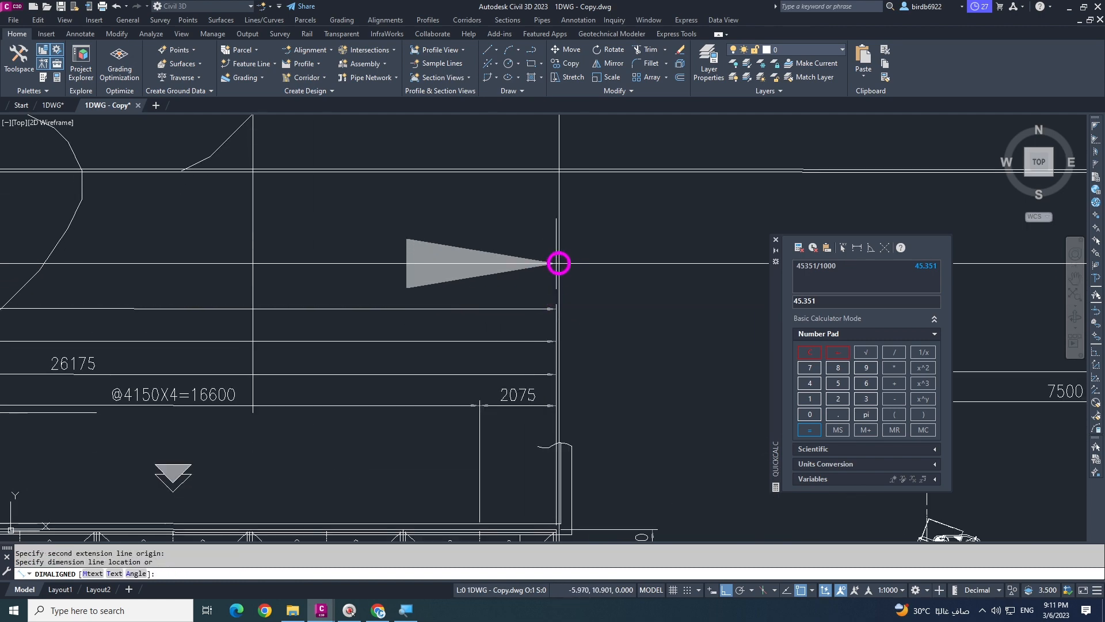
scroll(560, 272, "up", 3)
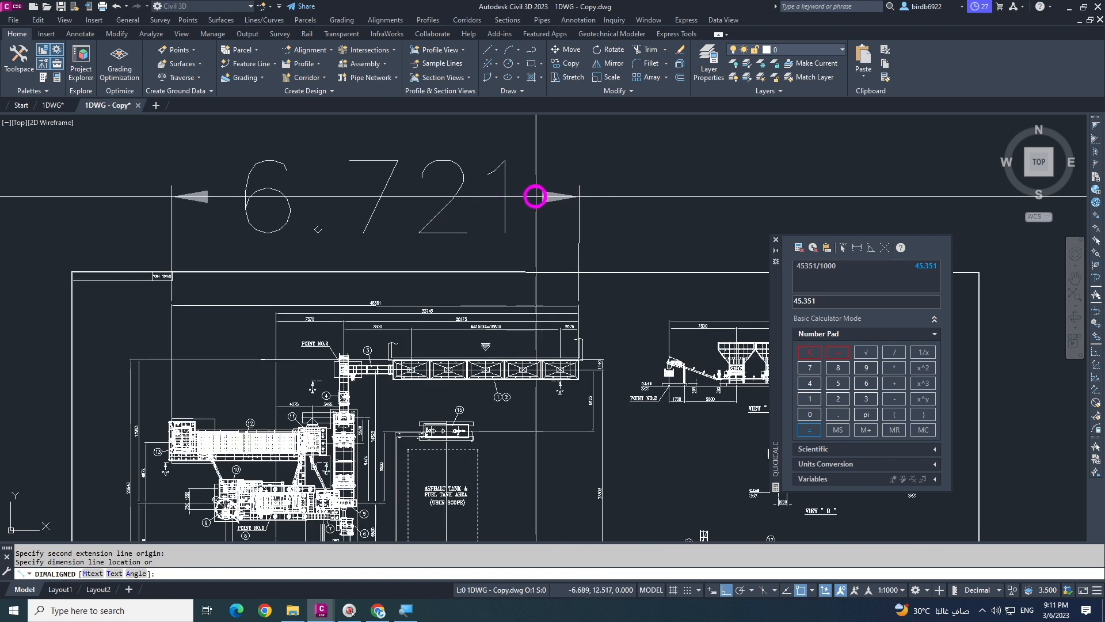
left_click(536, 196)
Set the Standard dimension style's linear primary unit precision to four decimals (0.0000) and close the style manager
scroll(388, 242, "down", 2)
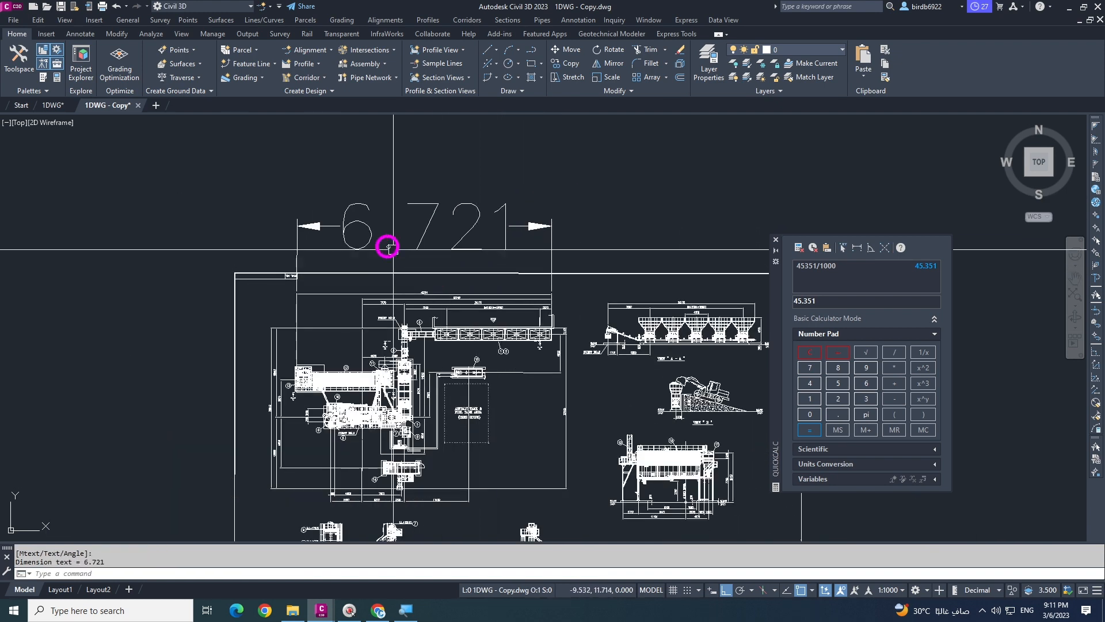
scroll(371, 236, "up", 3)
scroll(308, 243, "down", 3)
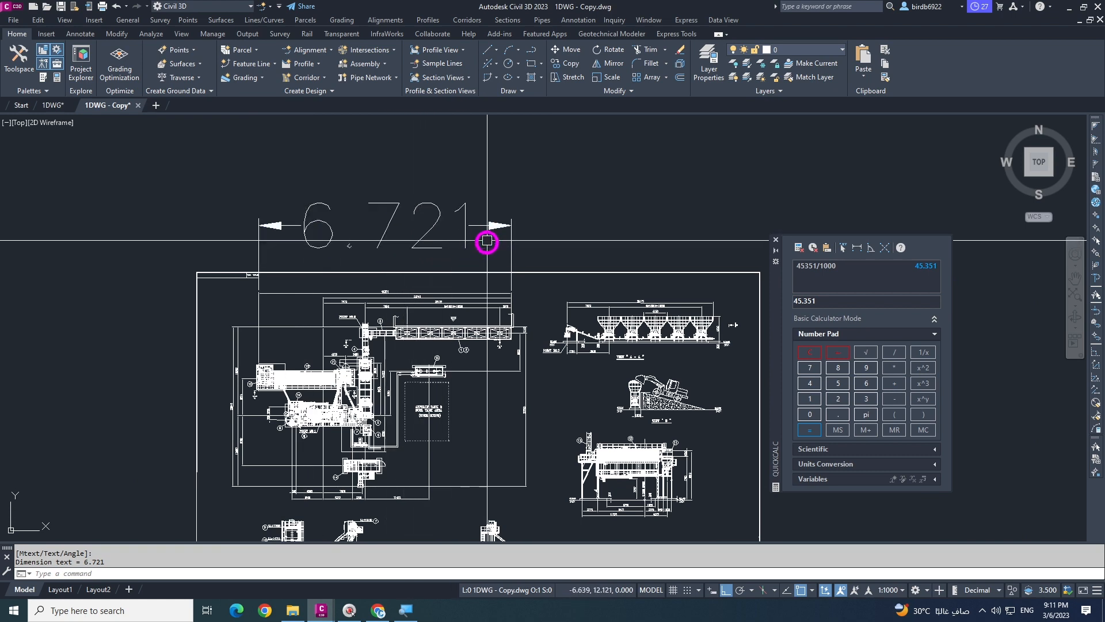
scroll(418, 235, "up", 2)
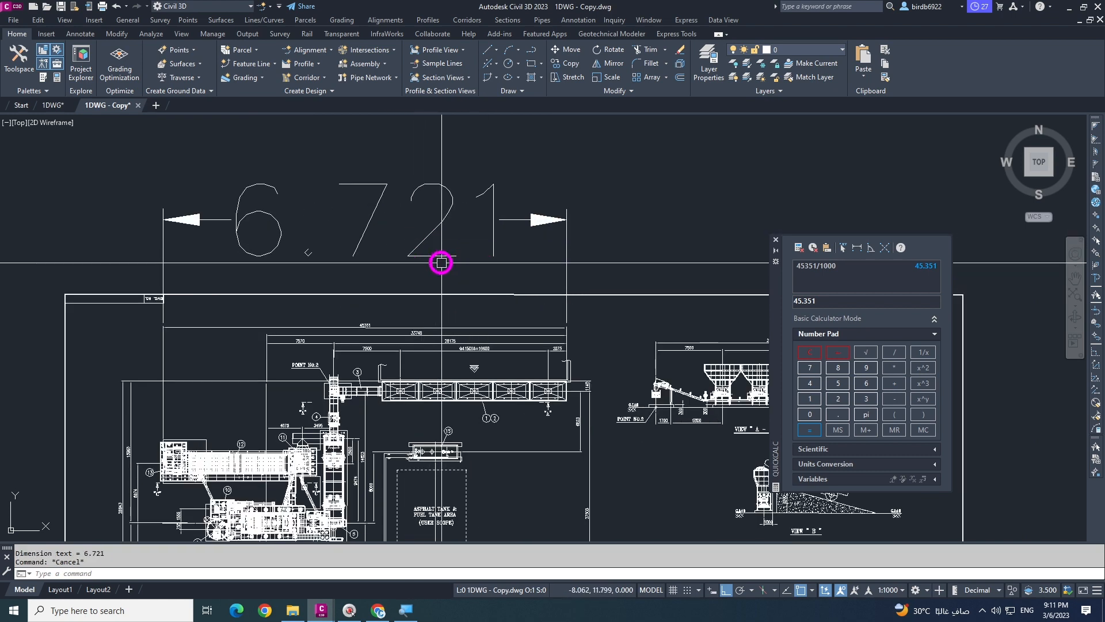
key("Return")
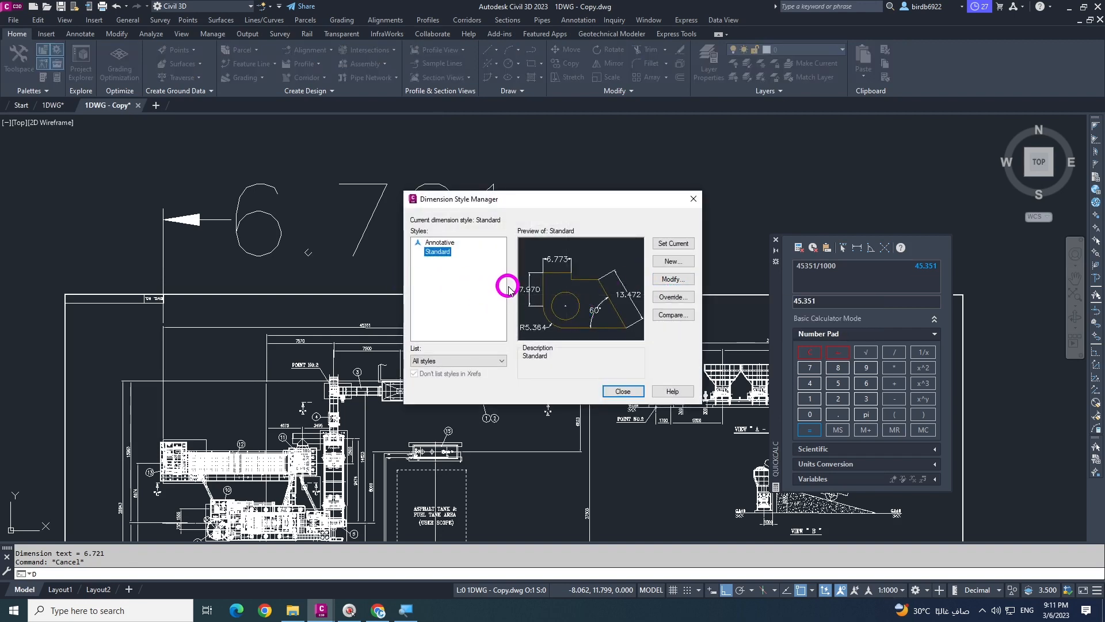
left_click(672, 279)
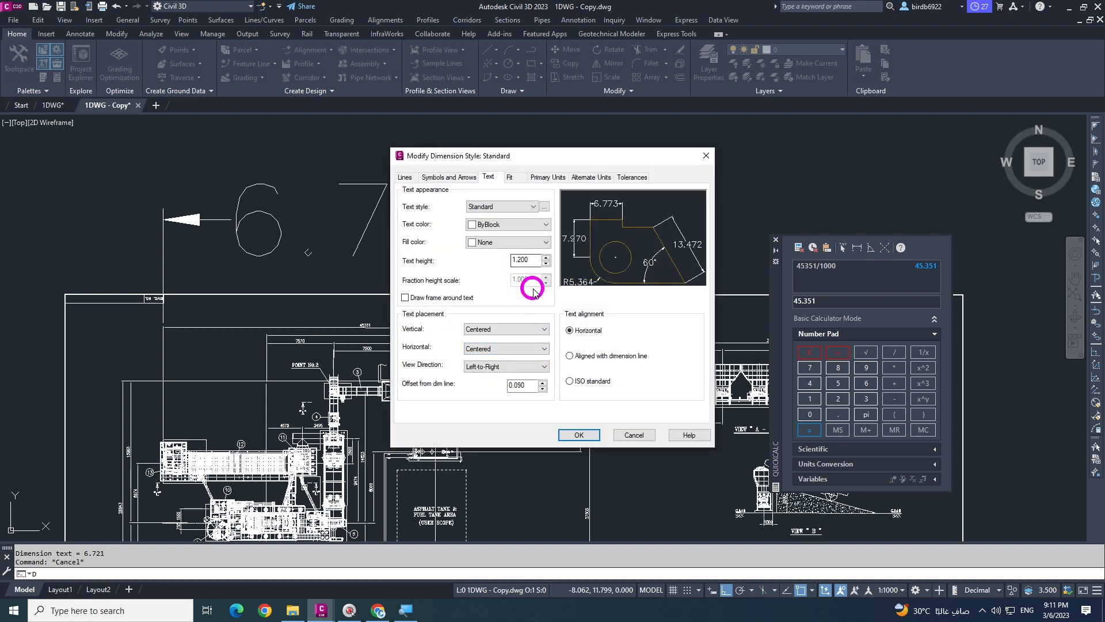
left_click(508, 178)
left_click(547, 178)
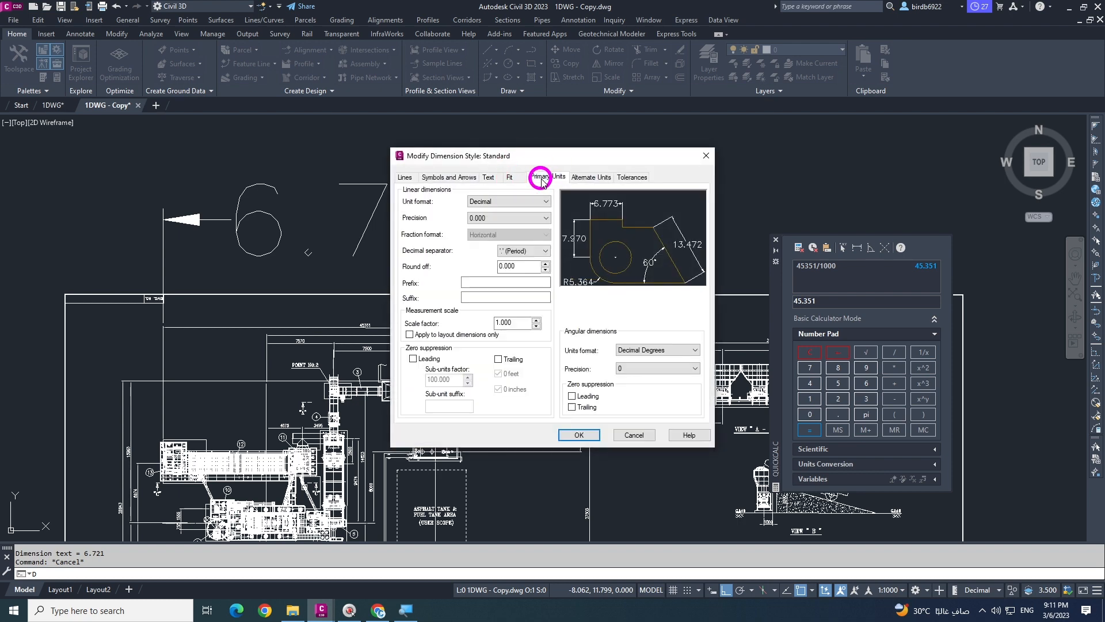
left_click(513, 219)
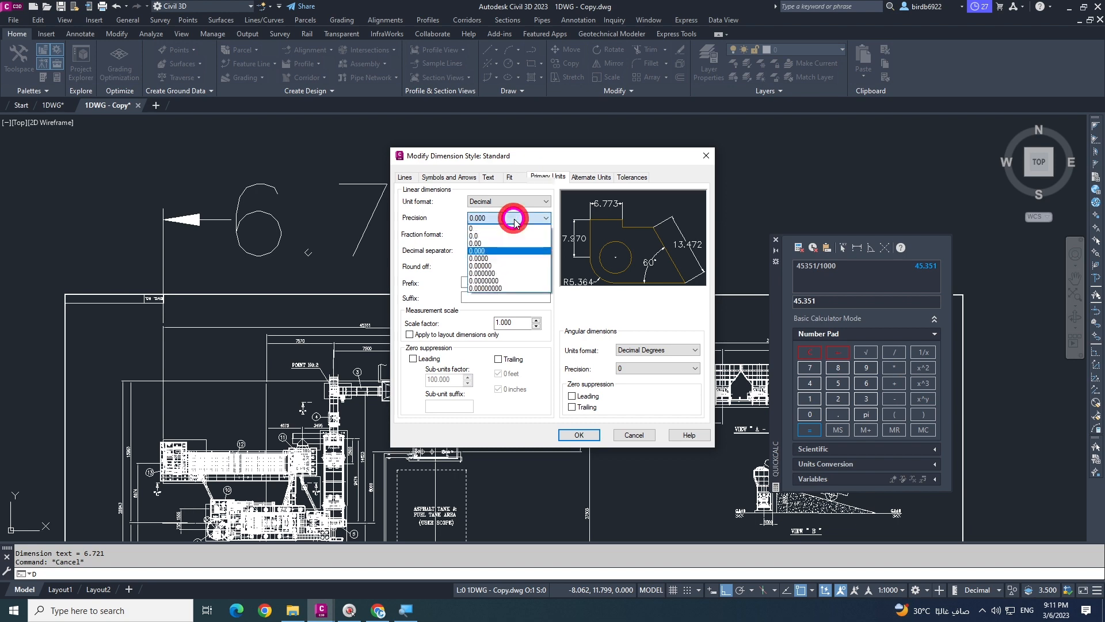
left_click(499, 259)
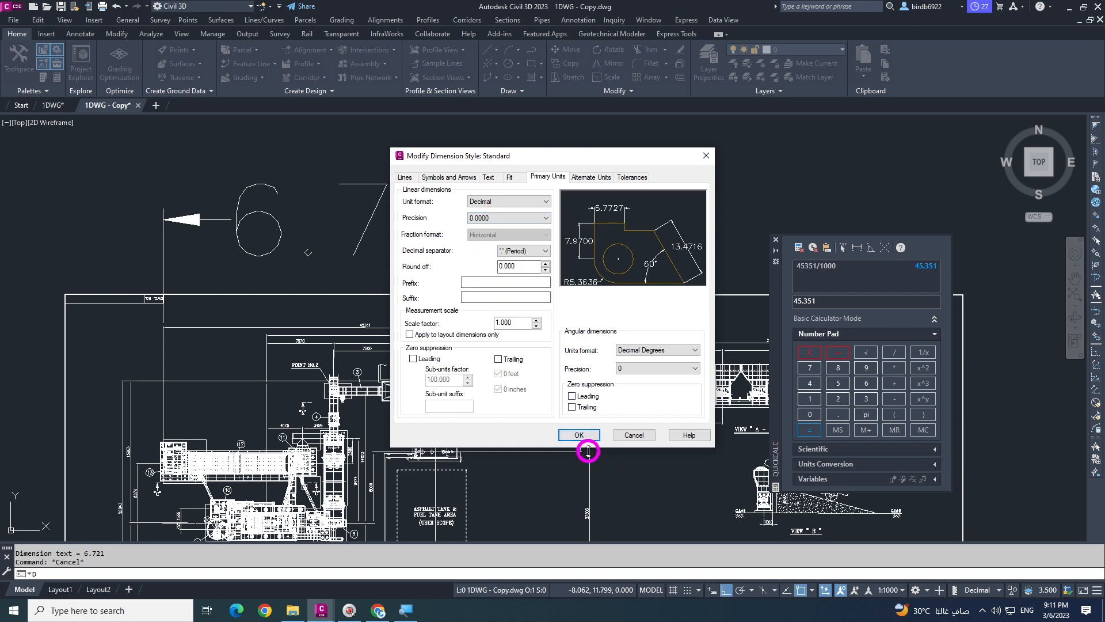
left_click(578, 435)
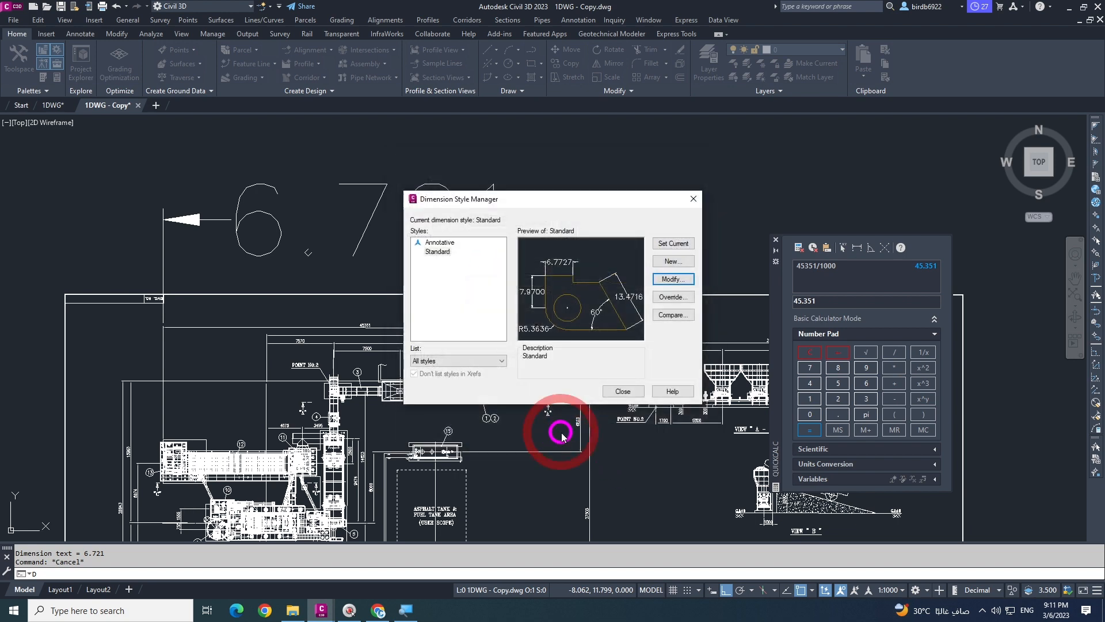
left_click(618, 396)
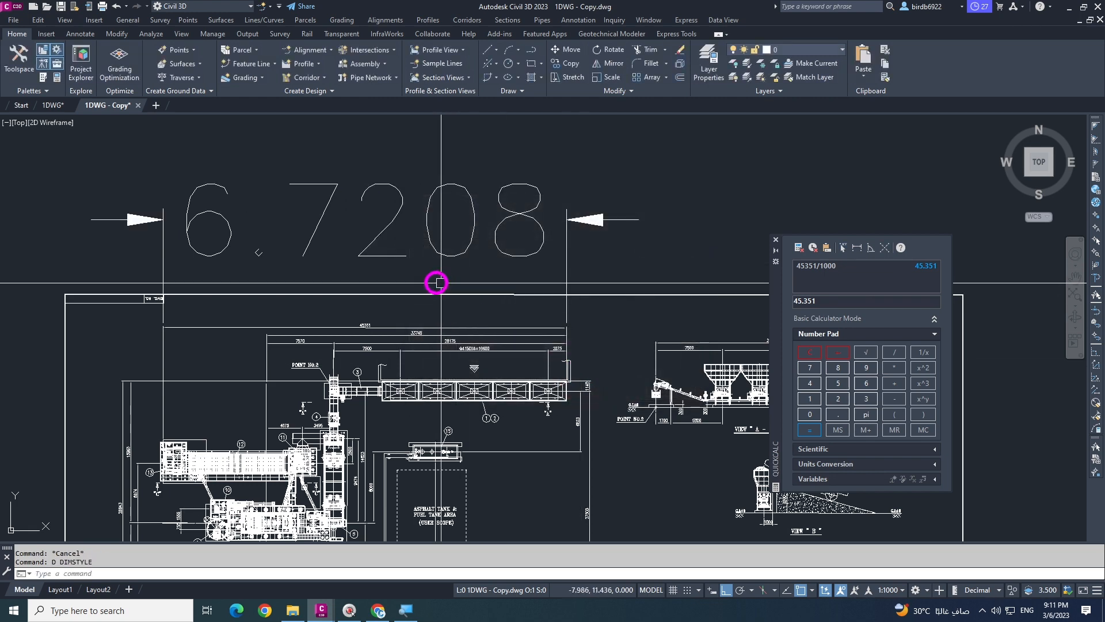
Compare the new aligned dimension above the sheet with the original overall length dimension and the value in QuickCalc
scroll(417, 267, "down", 3)
key("Escape")
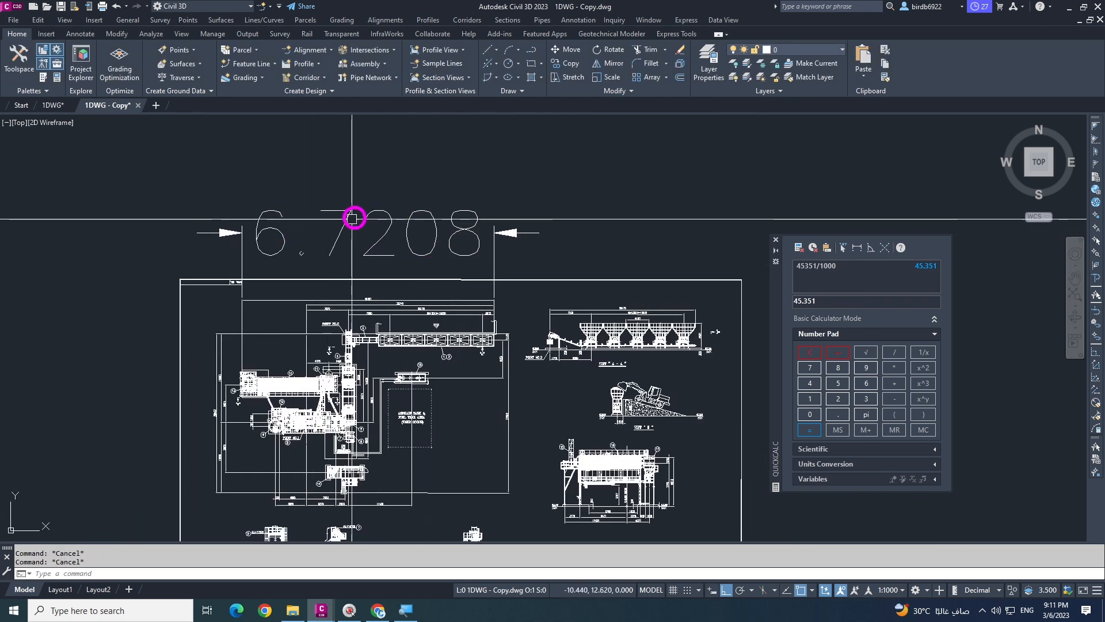
scroll(392, 246, "up", 4)
scroll(417, 294, "down", 4)
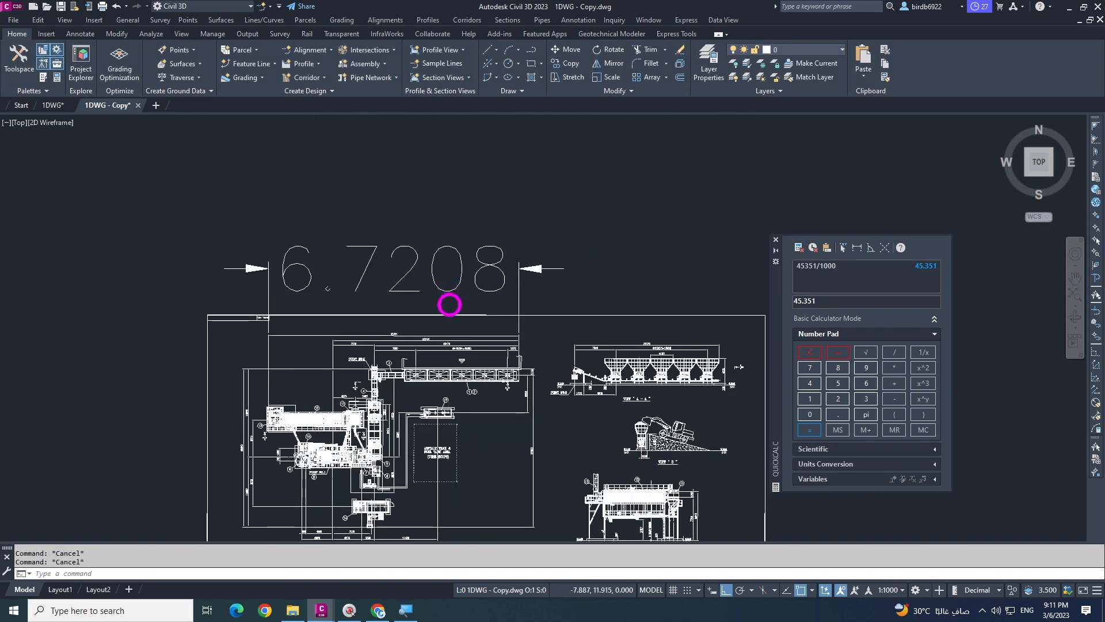
scroll(443, 294, "up", 3)
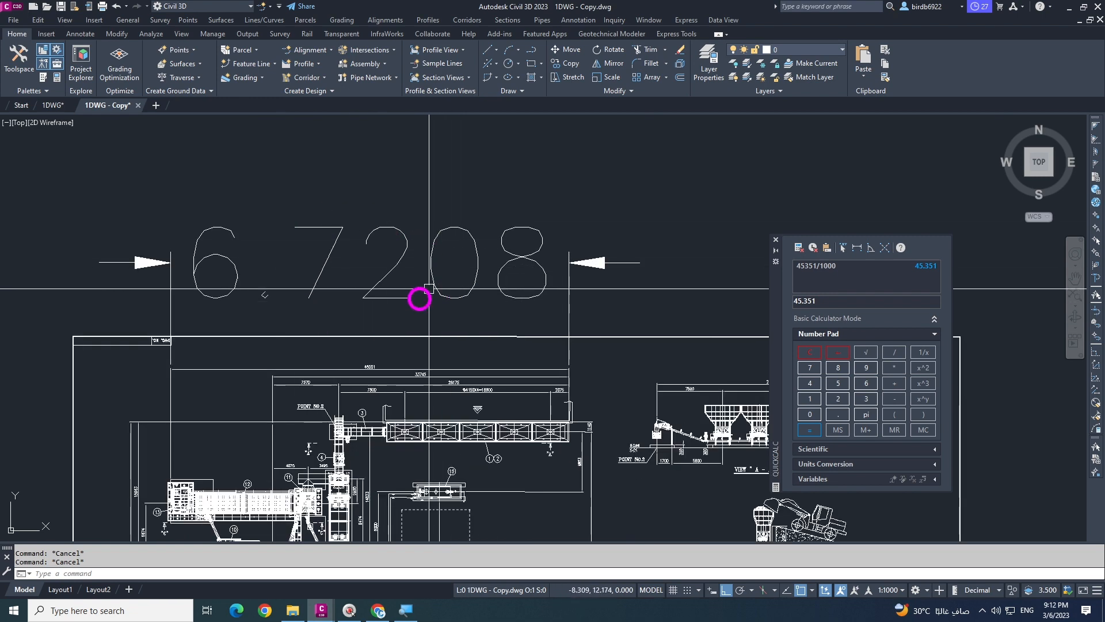
scroll(350, 340, "down", 1)
scroll(365, 323, "up", 4)
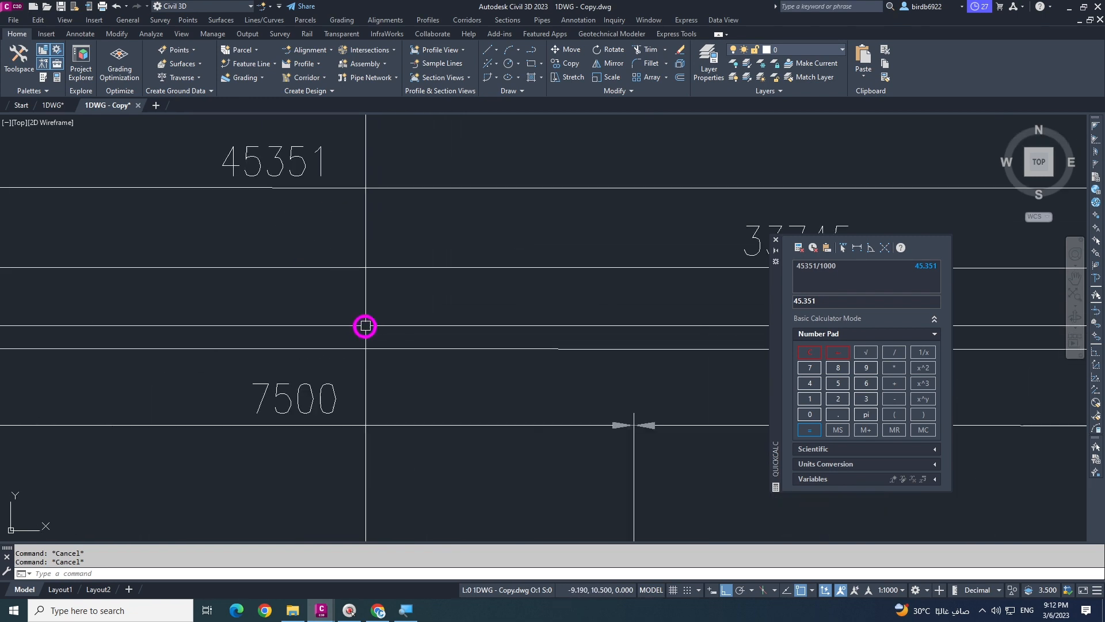
scroll(375, 350, "down", 2)
scroll(353, 309, "down", 2)
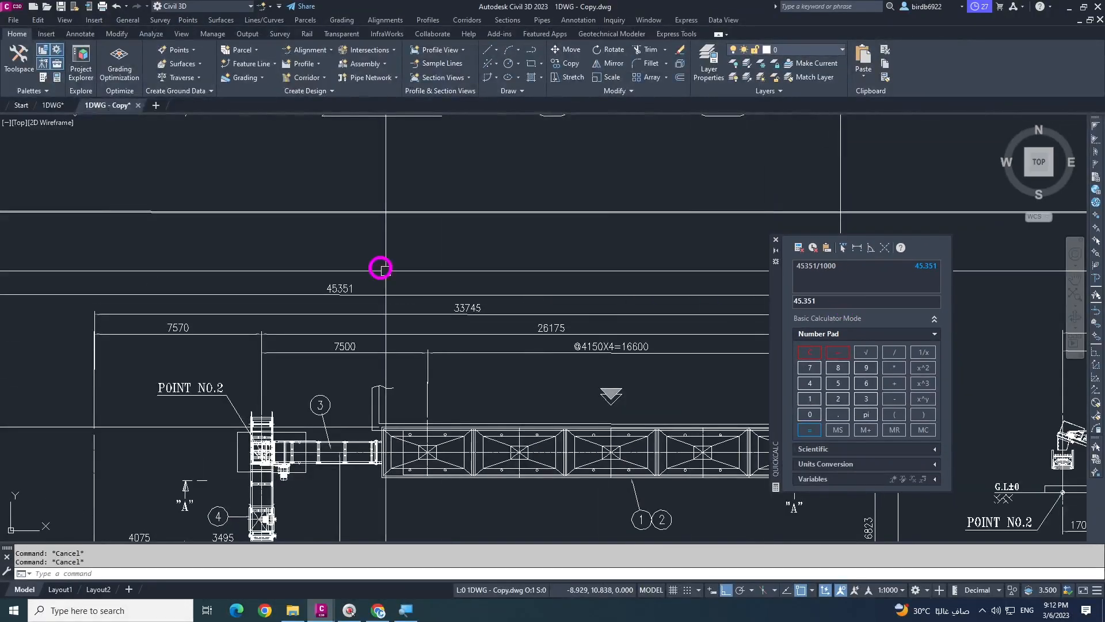
scroll(365, 268, "down", 3)
scroll(412, 313, "down", 2)
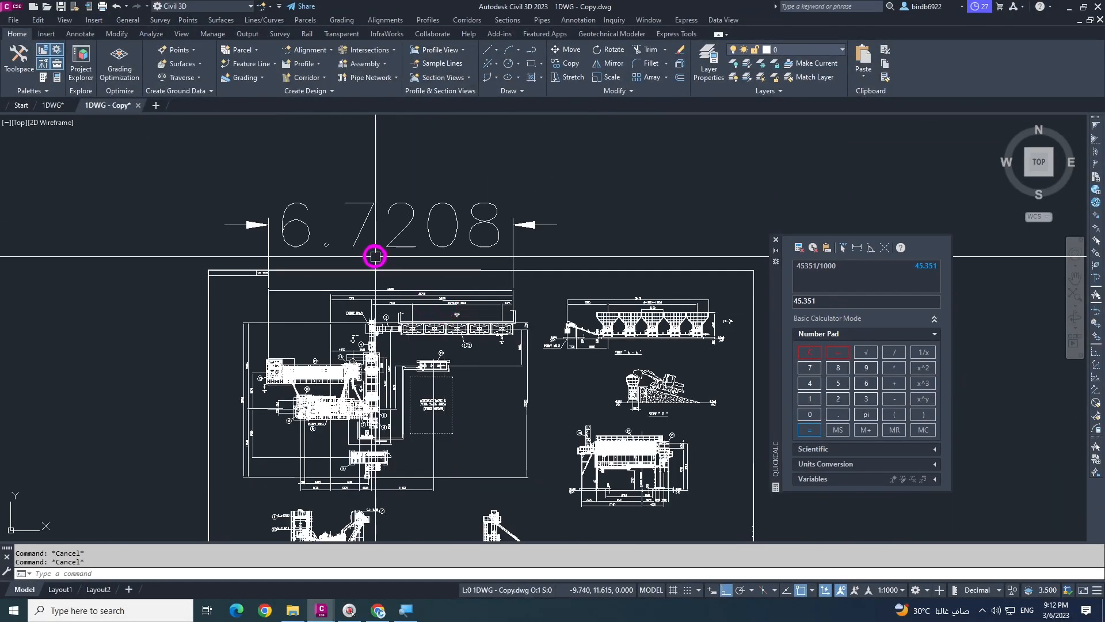
scroll(372, 254, "up", 2)
middle_click_drag(376, 233, 378, 246)
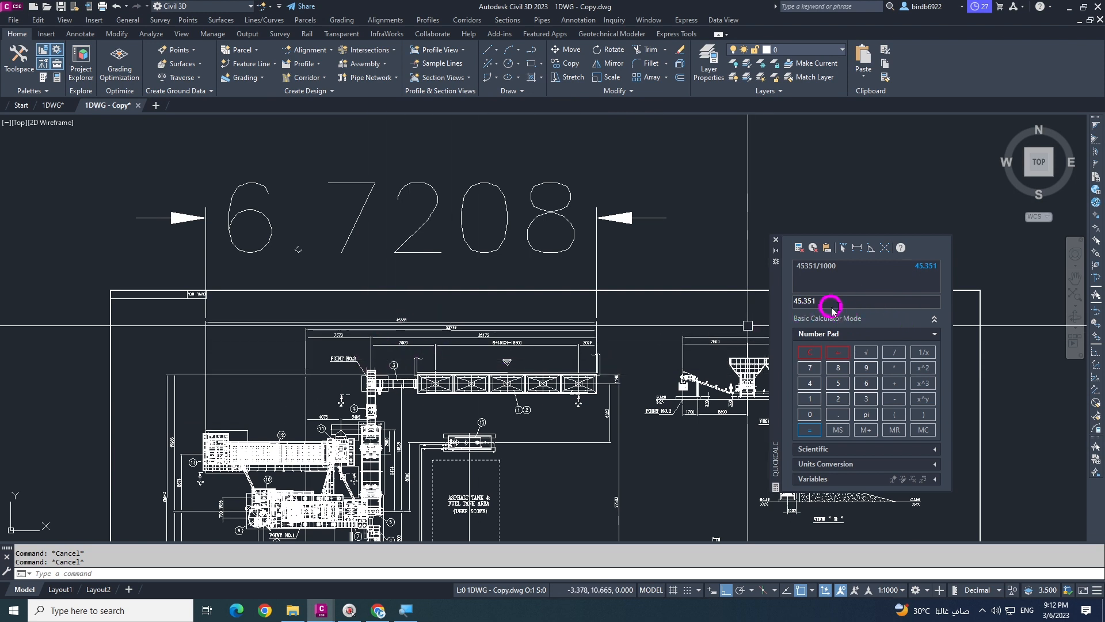
middle_click_drag(358, 239, 338, 247)
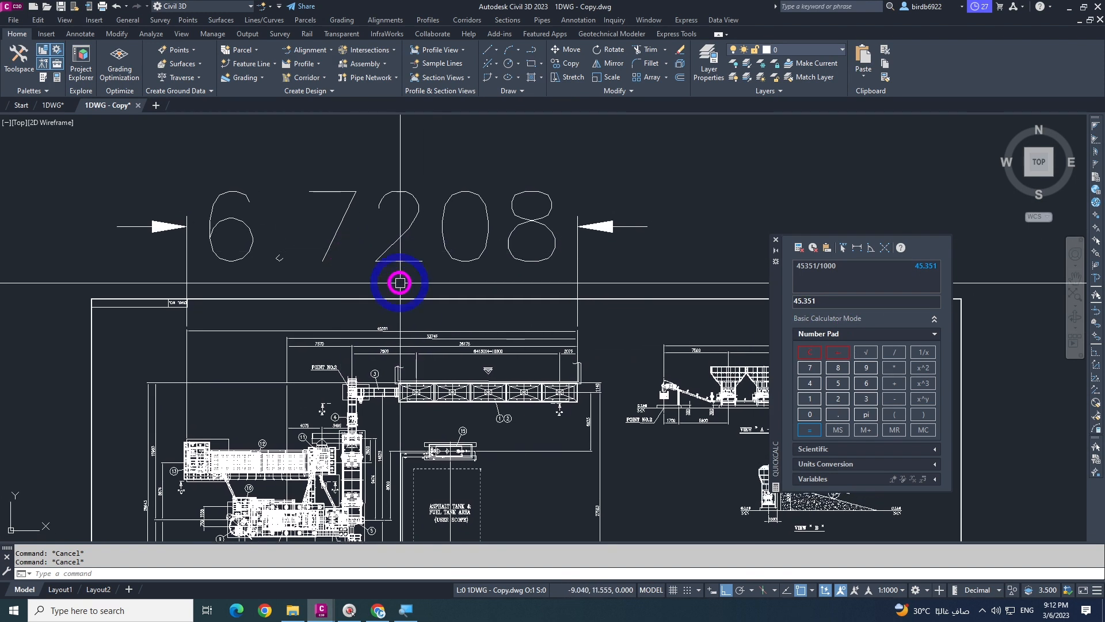
Calculate the scale factor in QuickCalc as 45.351/6.7208, moving the calculator closer to the sheet, and select the result
left_click(836, 301)
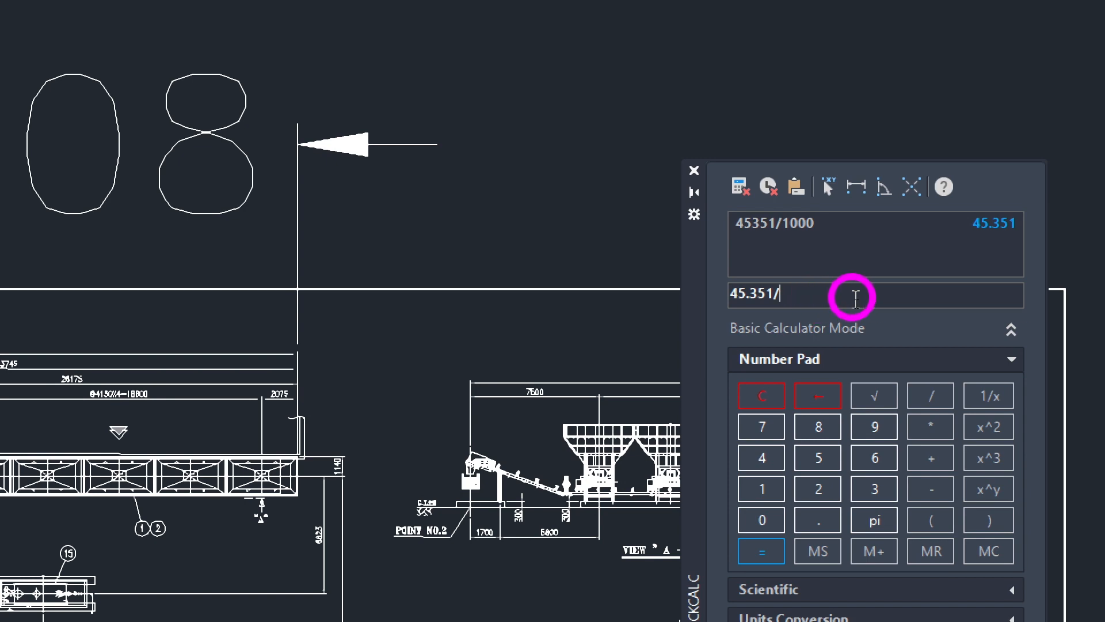
scroll(48, 162, "down", 2)
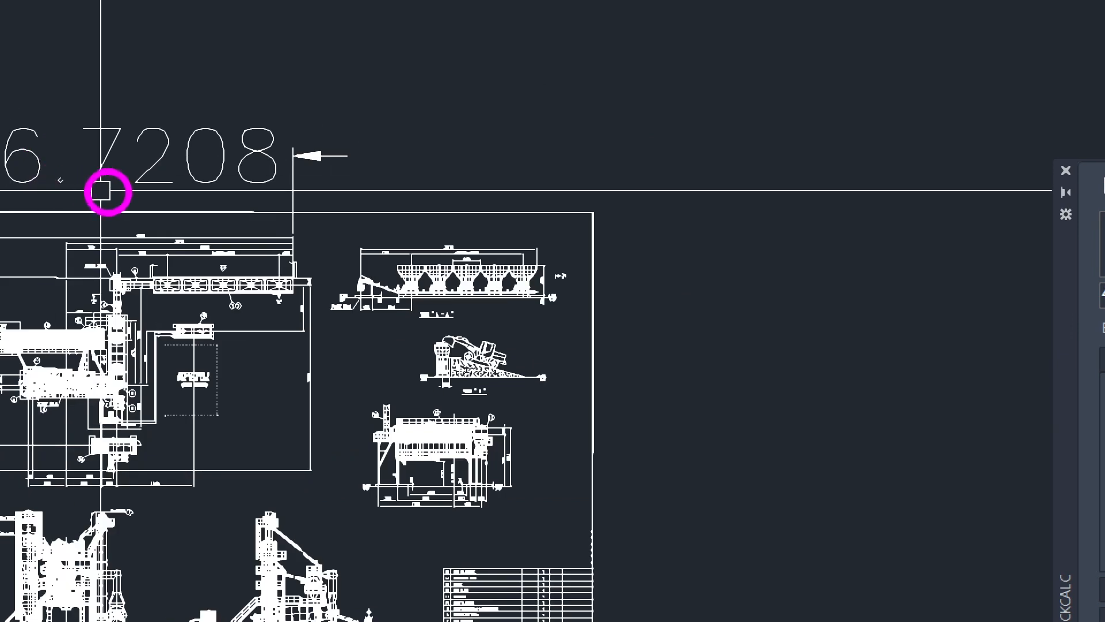
scroll(237, 195, "down", 4)
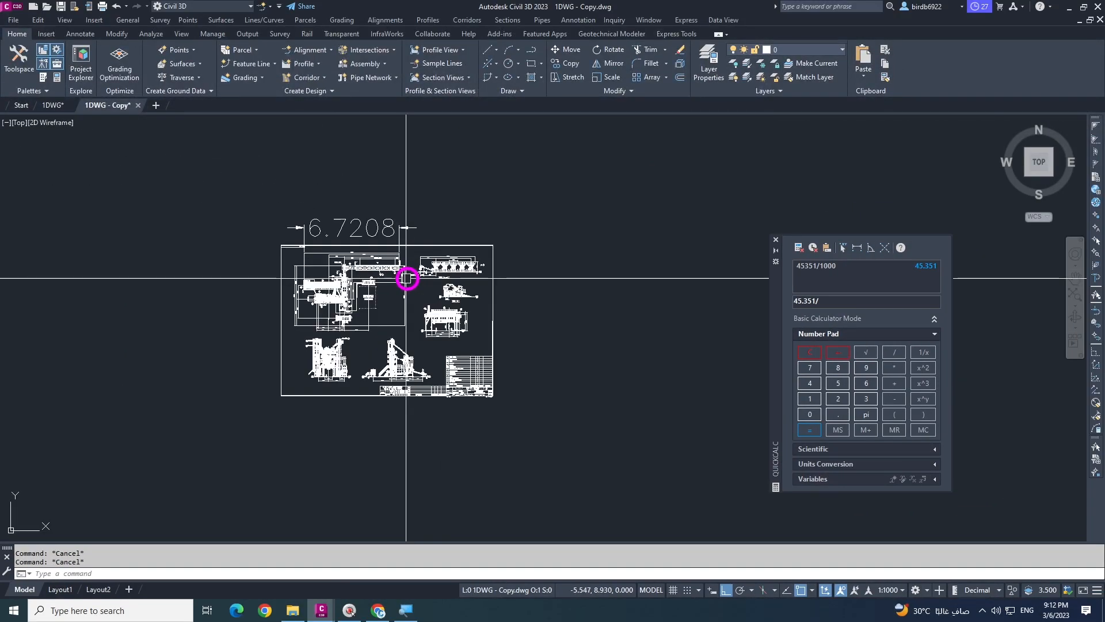
scroll(414, 259, "up", 4)
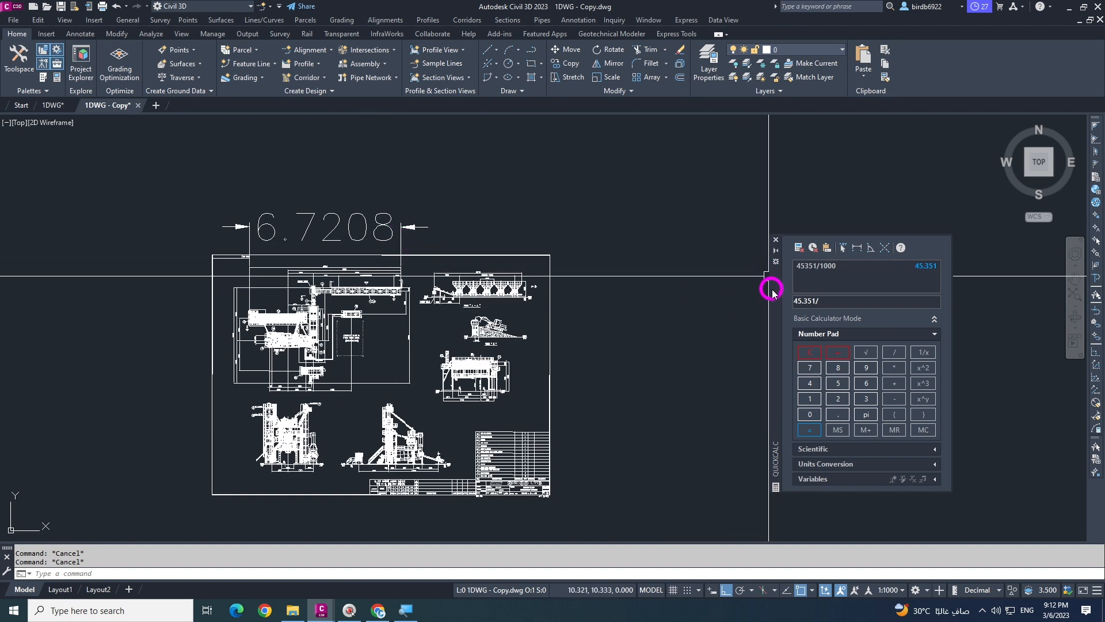
left_click_drag(771, 288, 581, 288)
left_click(636, 304)
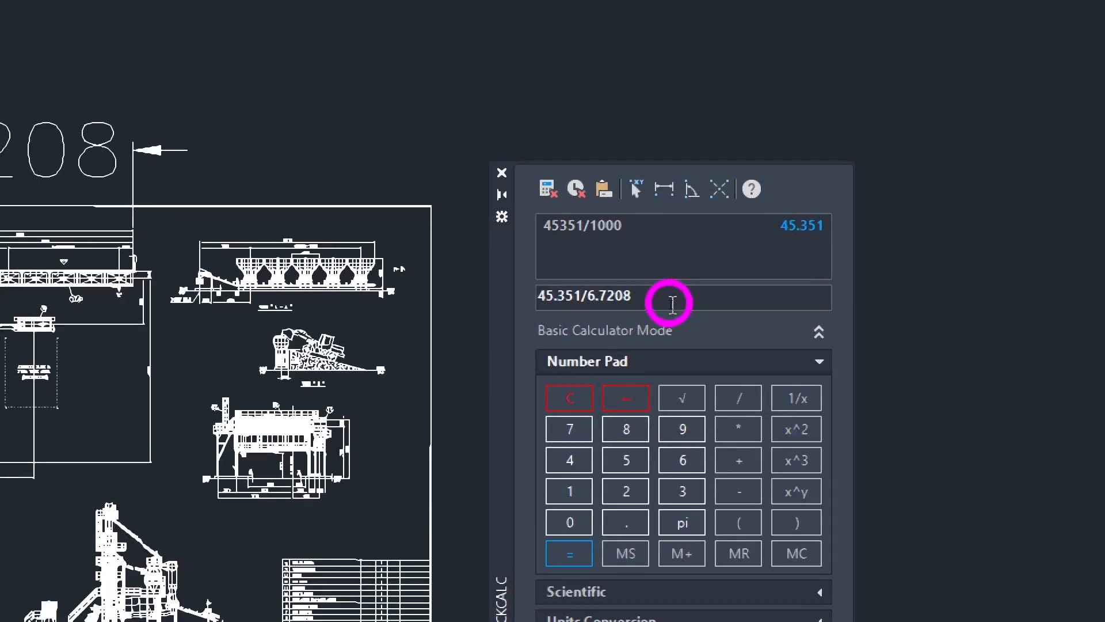
key("Return")
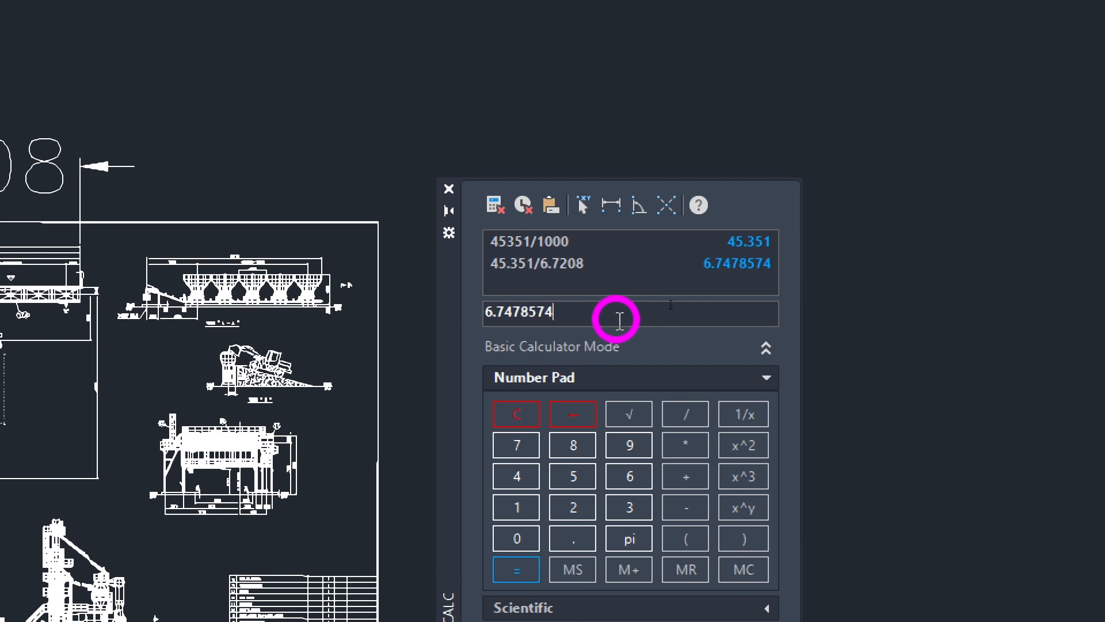
left_click_drag(572, 308, 451, 321)
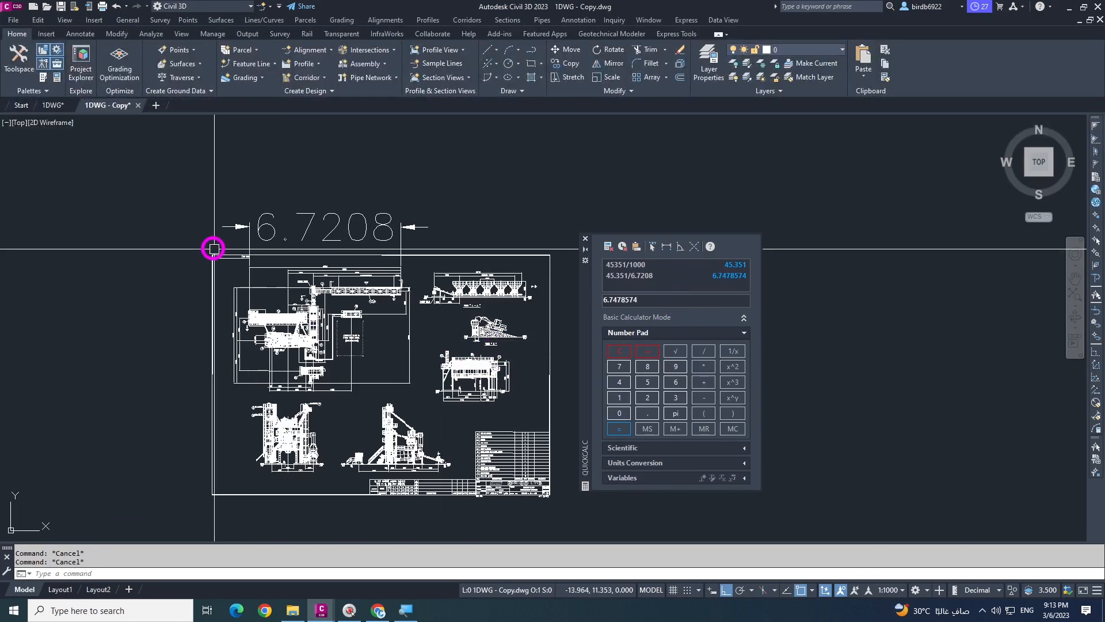
left_click(161, 178)
scroll(303, 339, "down", 2)
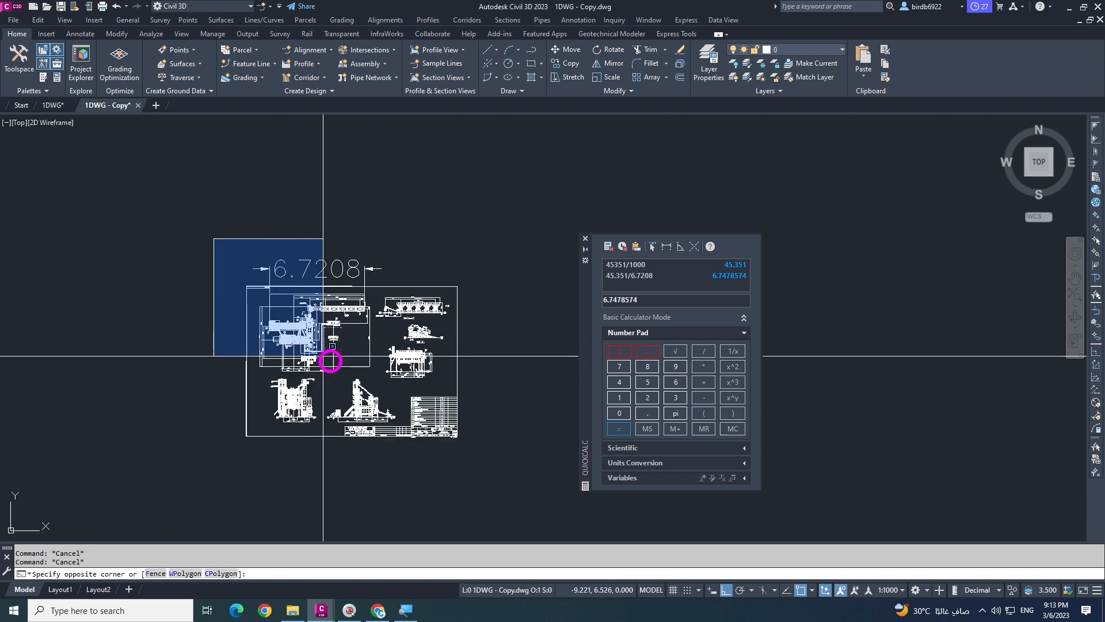
key("Escape")
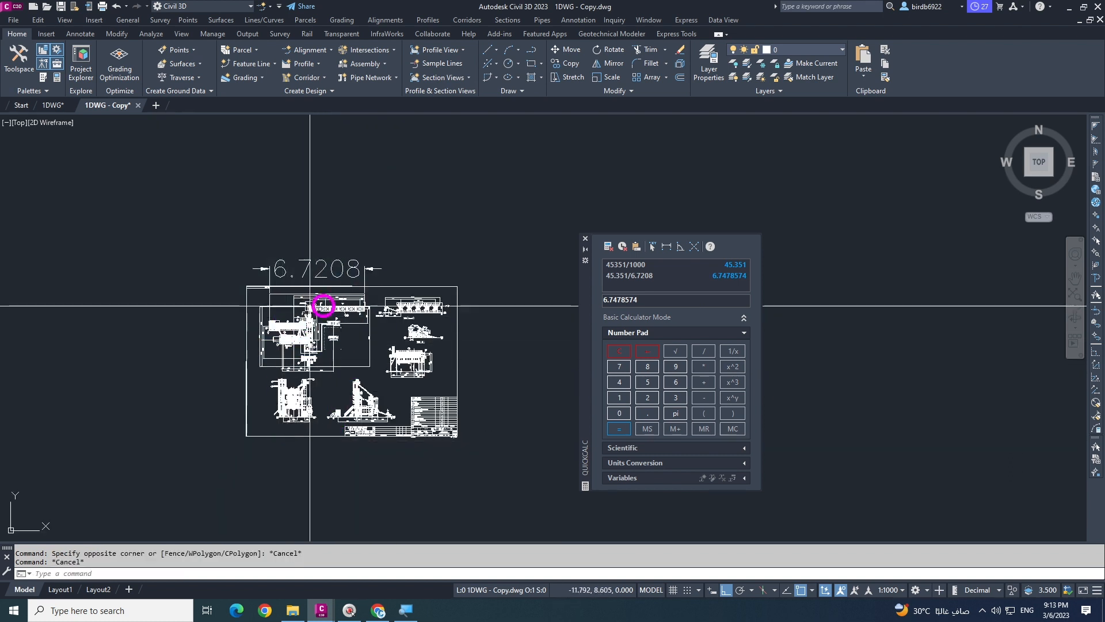
Start the Scale command and select the entire drawing sheet together with the aligned dimension above it
left_click(124, 570)
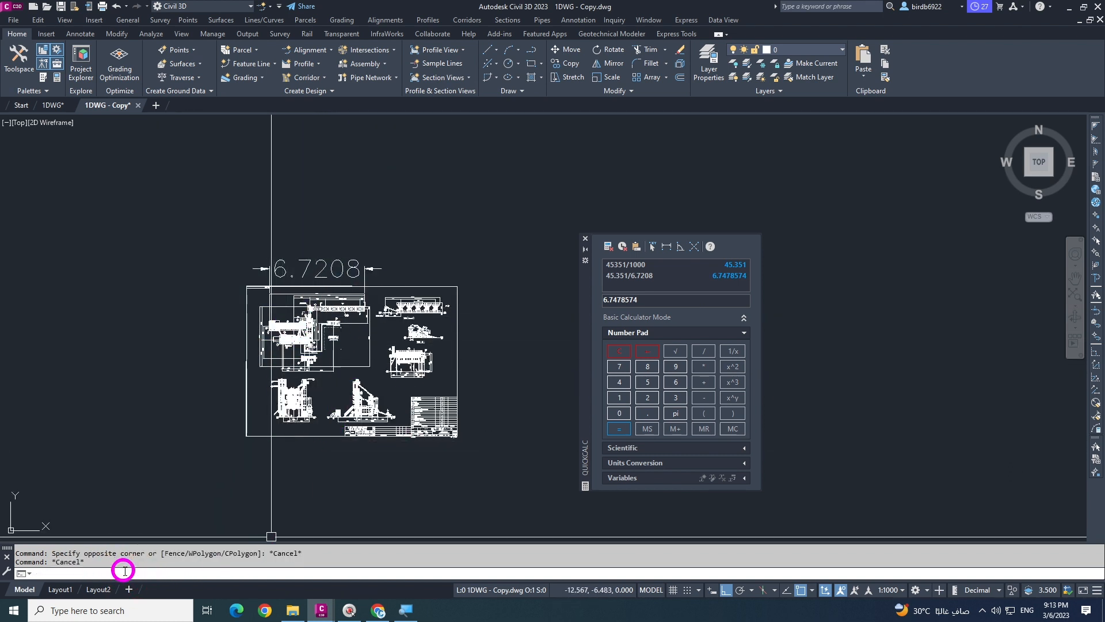
type("sc")
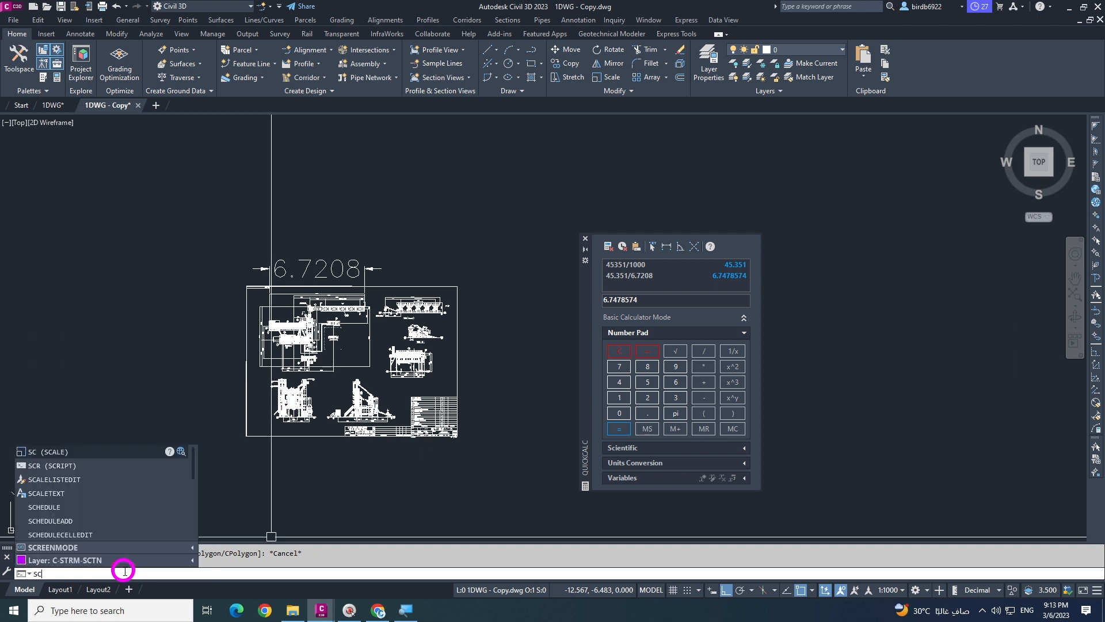
key("Return")
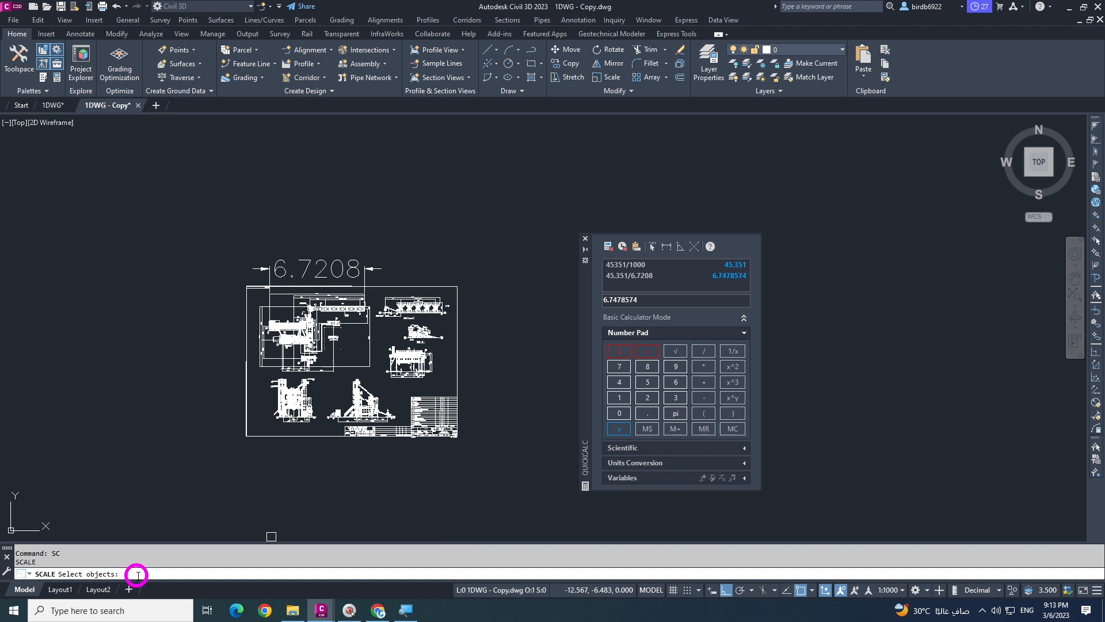
left_click(222, 233)
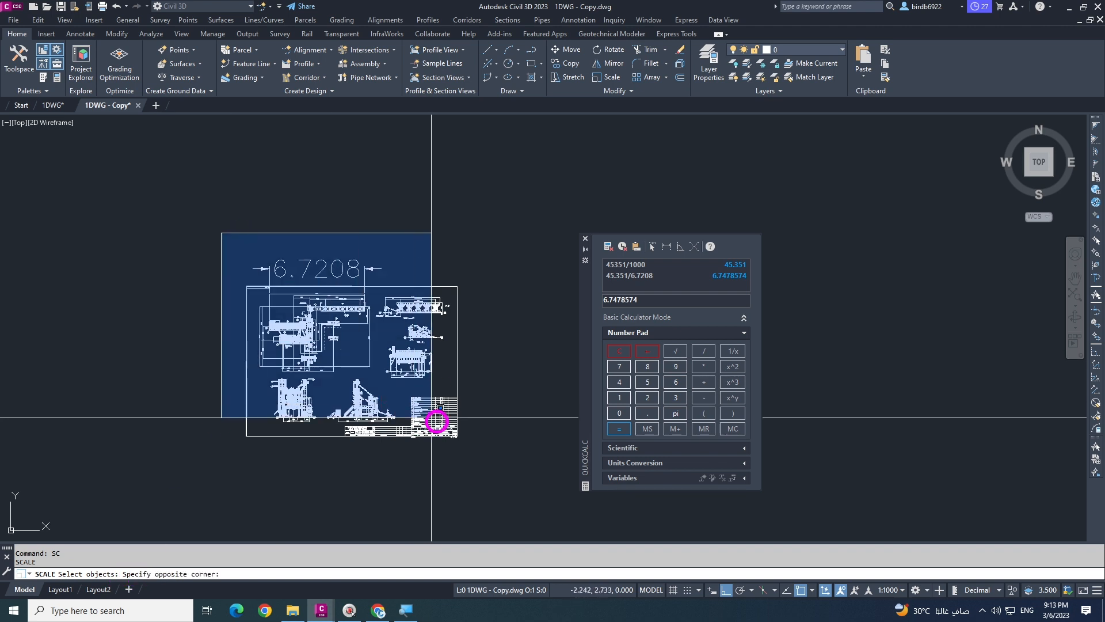
left_click(498, 464)
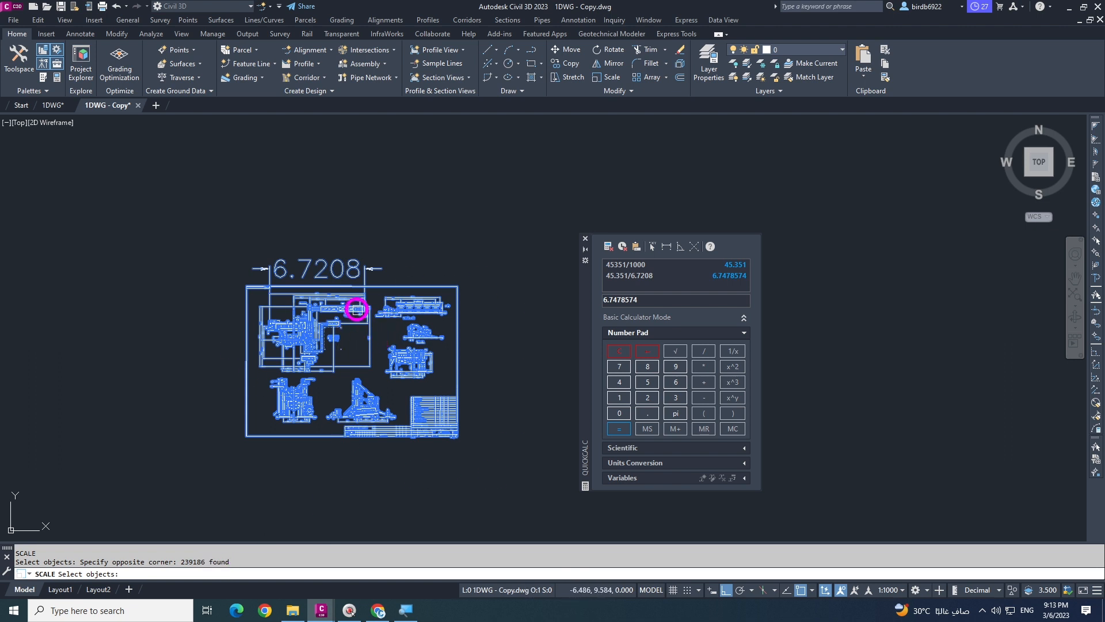
scroll(356, 310, "up", 2)
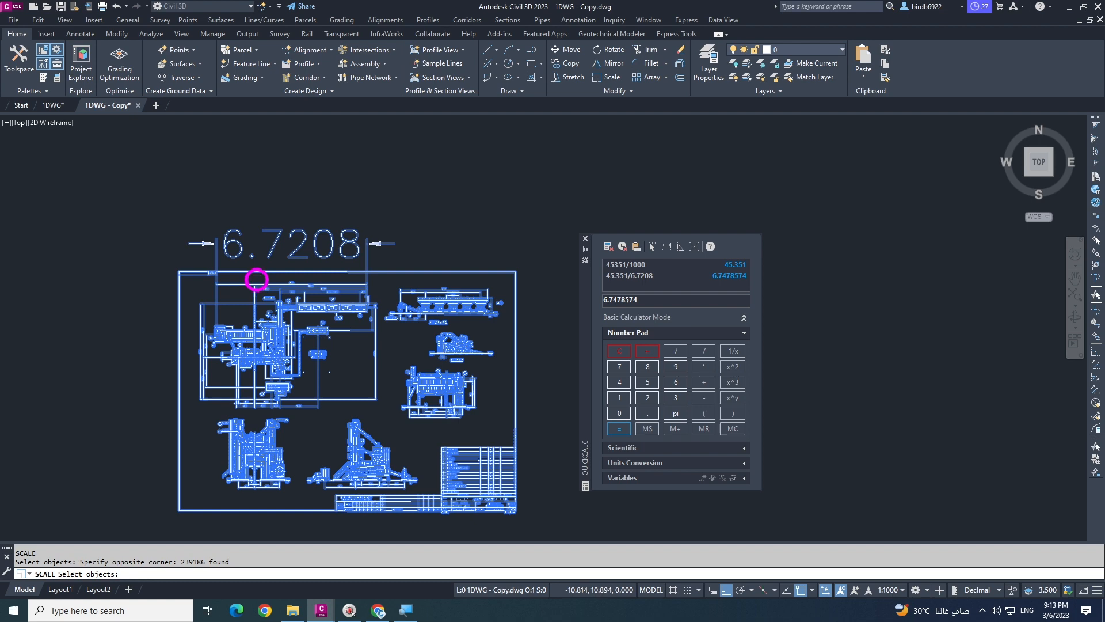
scroll(256, 280, "up", 6)
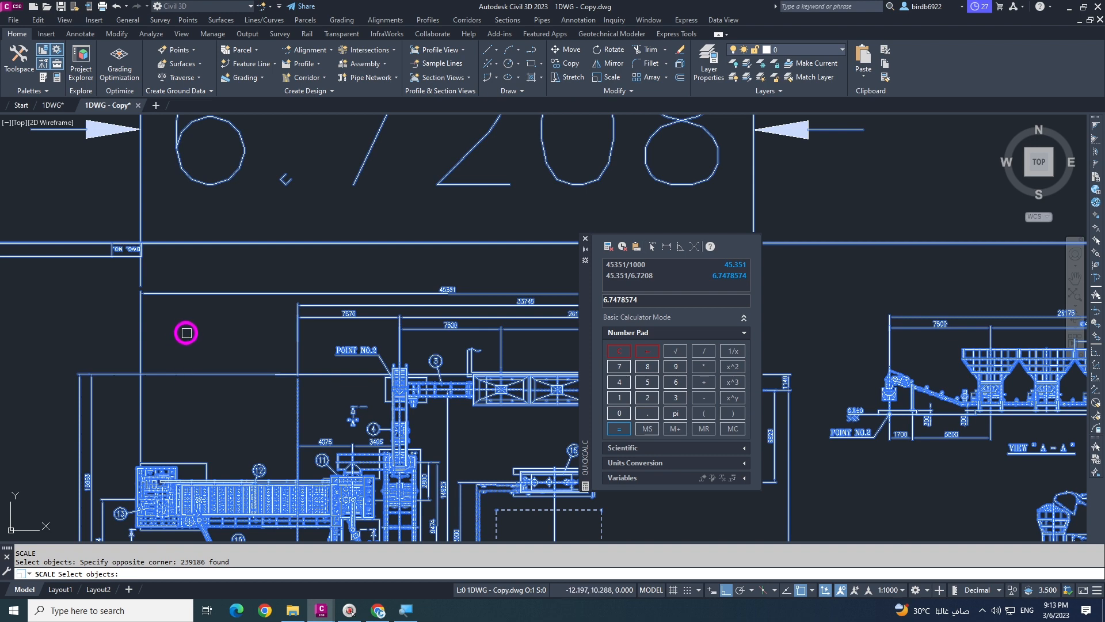
scroll(186, 332, "down", 4)
scroll(185, 287, "up", 4)
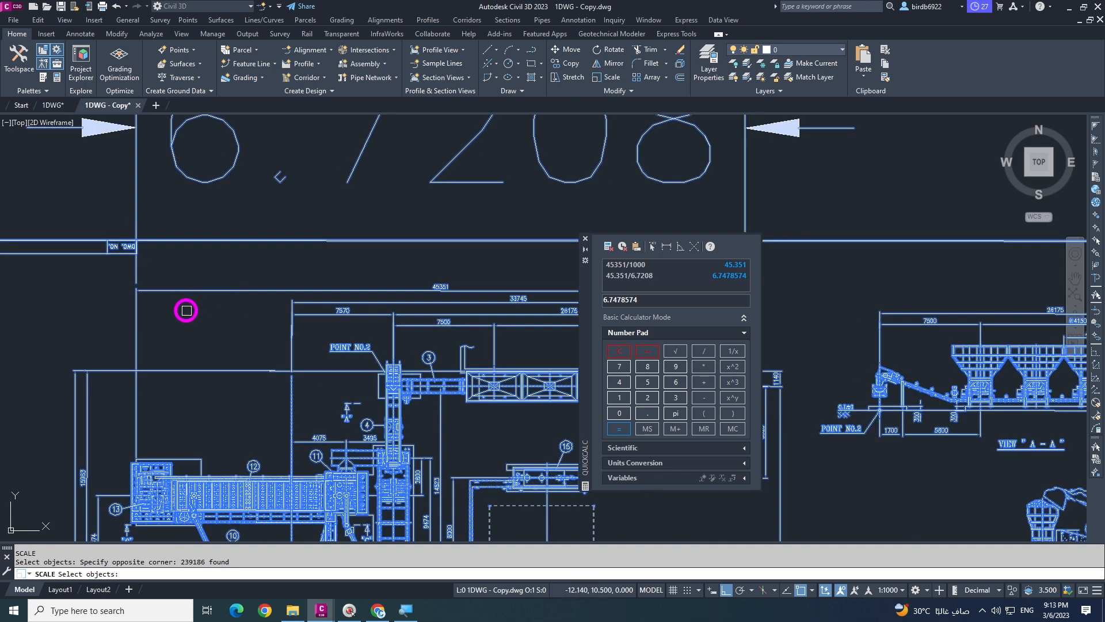
key("Return")
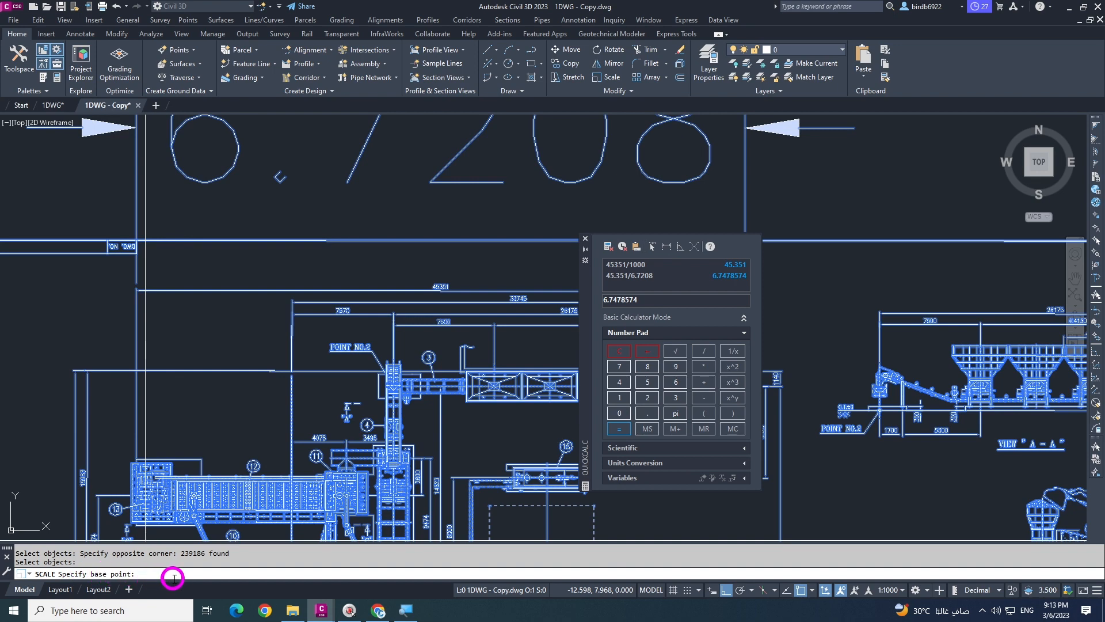
Scale the selection by a factor of 6.7478574, using the upper end of the 45351 dimension's left extension line as base point
scroll(164, 325, "up", 8)
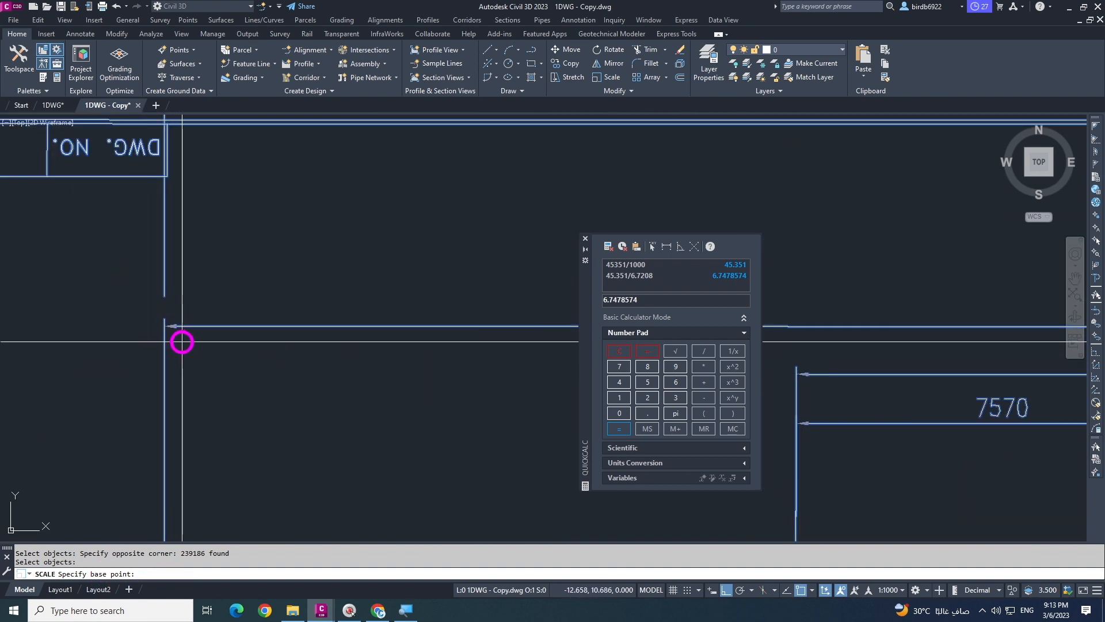
left_click(165, 319)
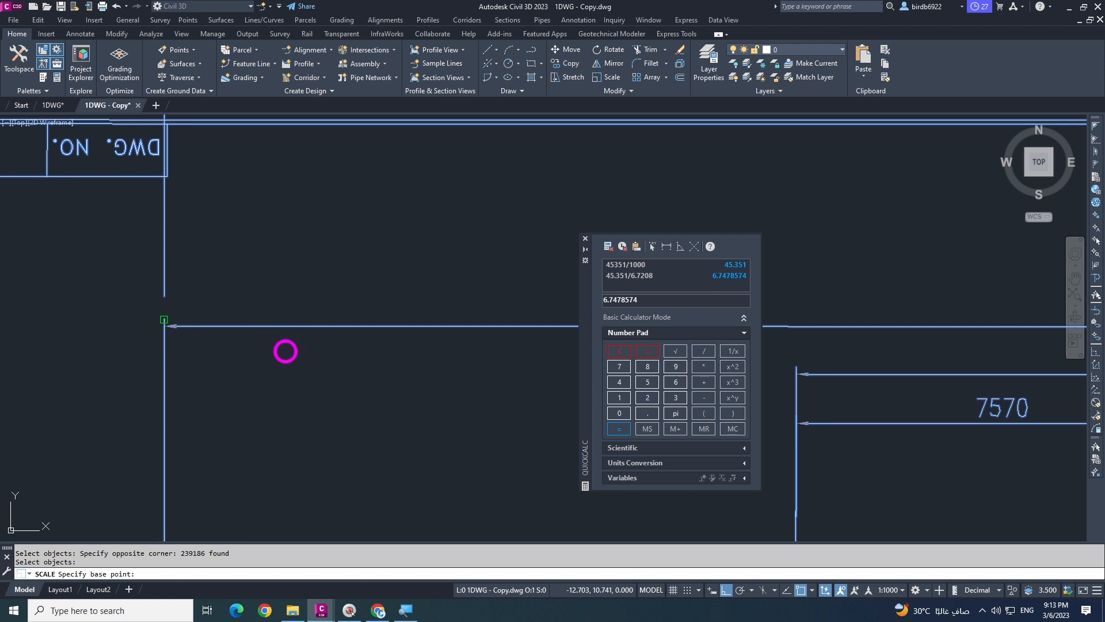
scroll(217, 341, "down", 3)
left_click(180, 325)
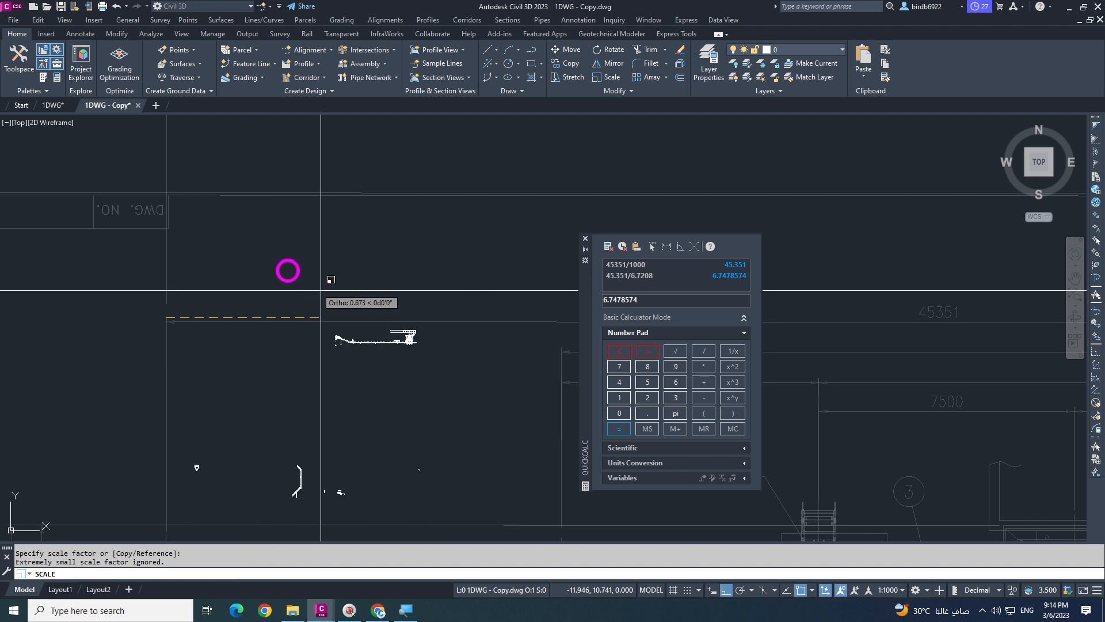
scroll(288, 276, "down", 4)
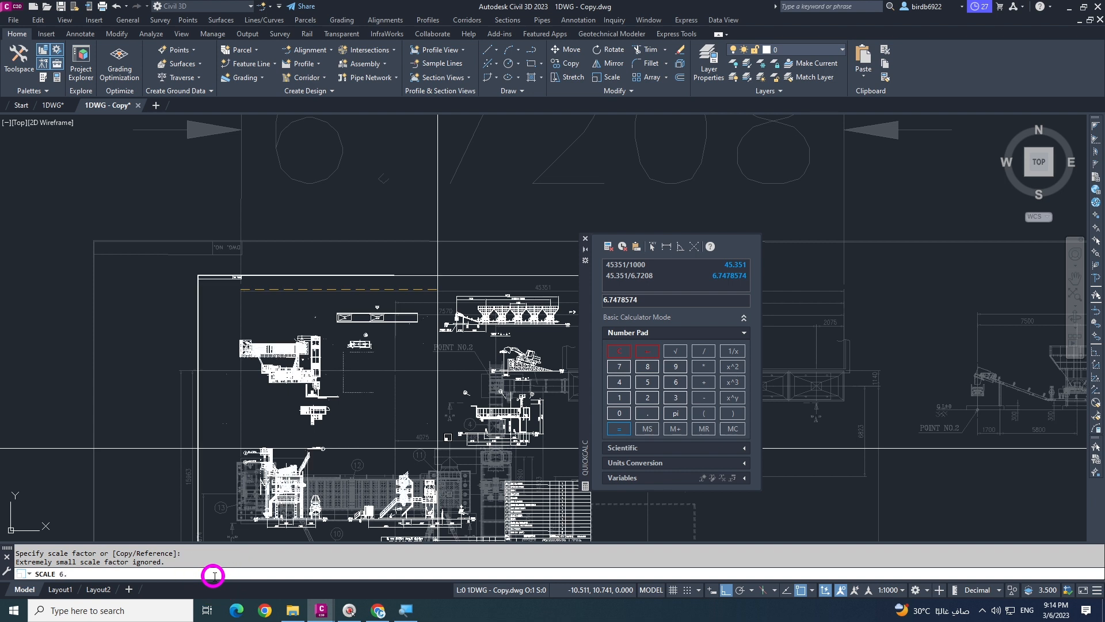
type("74")
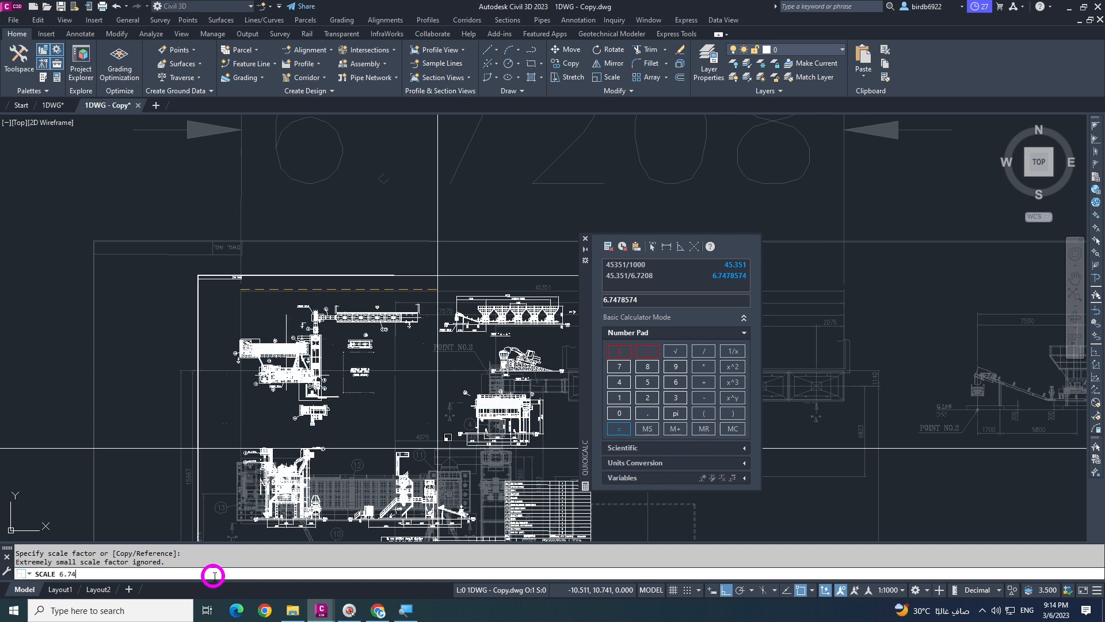
type("7")
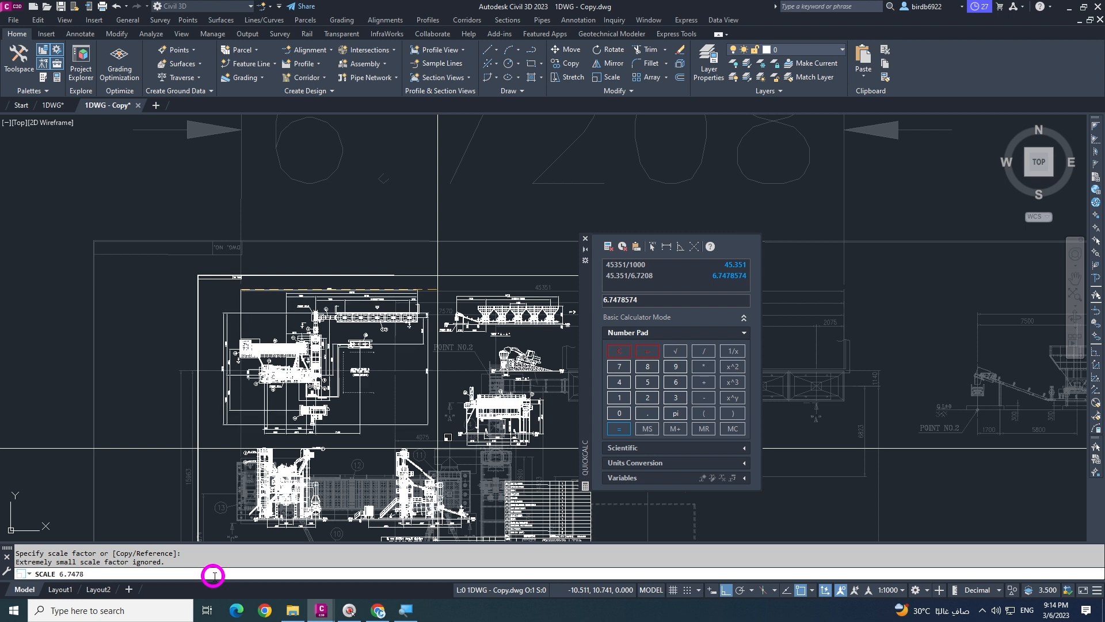
type("8")
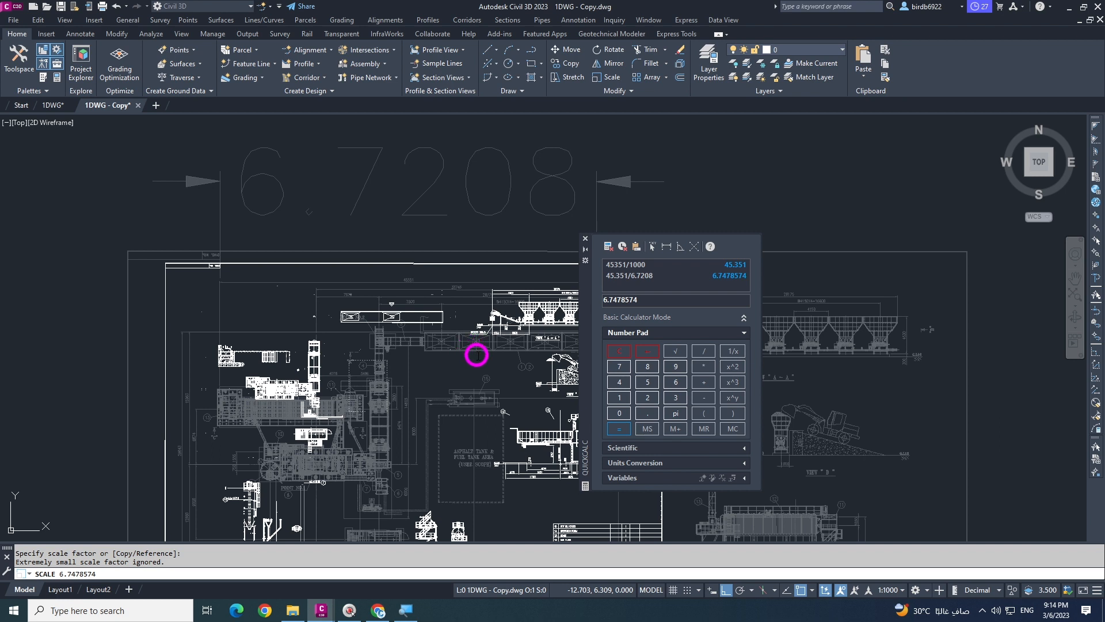
key("Return")
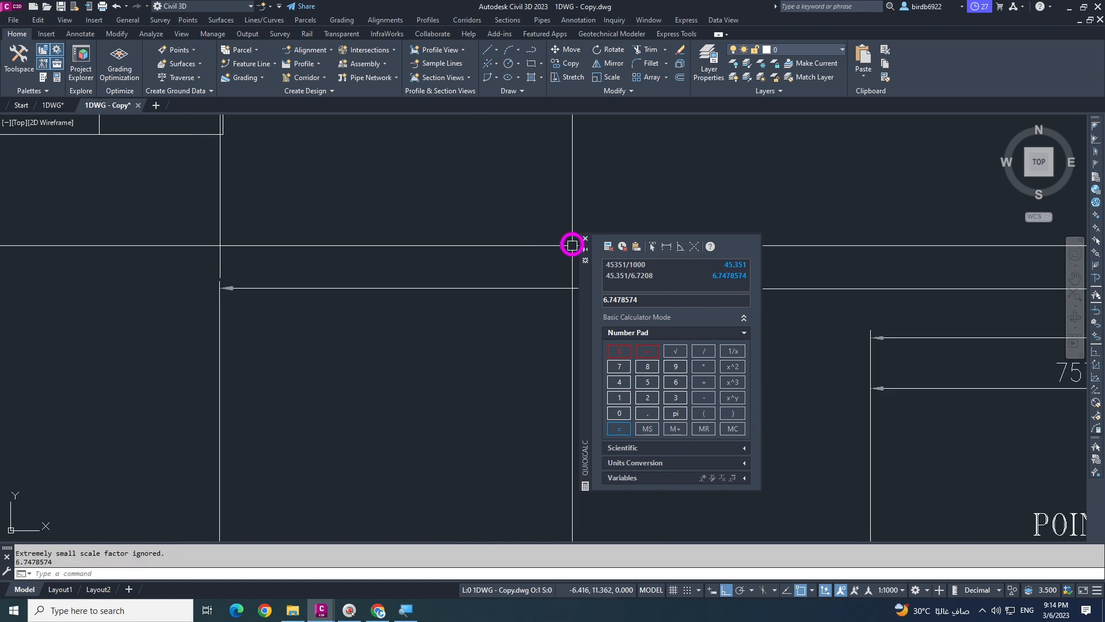
Close the QuickCalc calculator and bring the scaled plan view with its aligned dimension into view
scroll(516, 255, "down", 3)
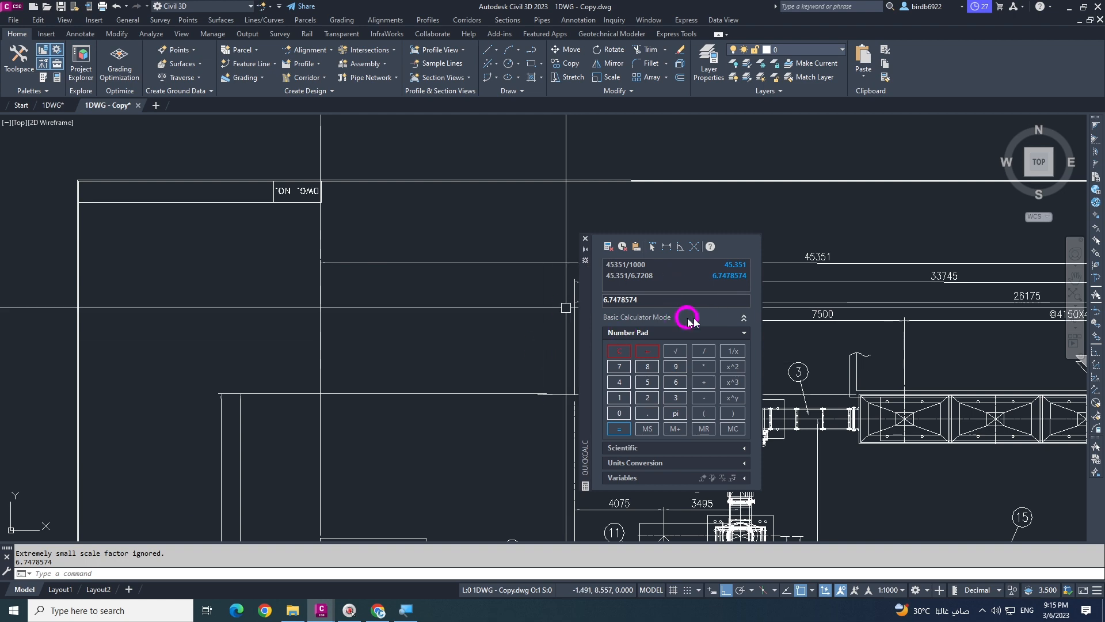
left_click(586, 238)
scroll(460, 276, "down", 4)
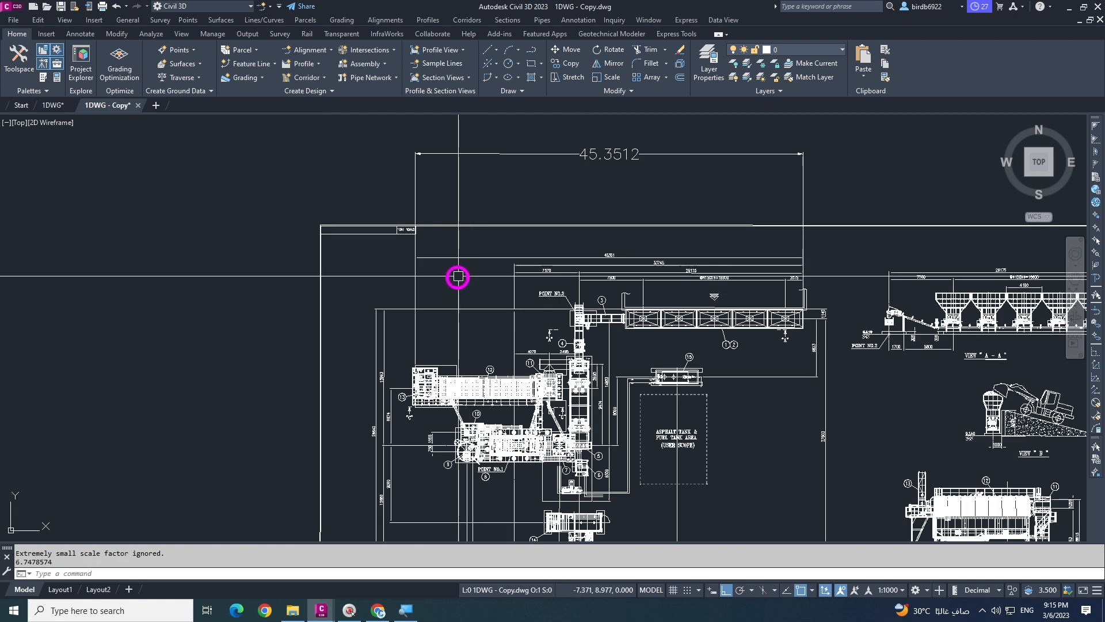
Compare the aligned dimension above the scaled sheet with the plan view's original overall length dimension
scroll(467, 276, "up", 5)
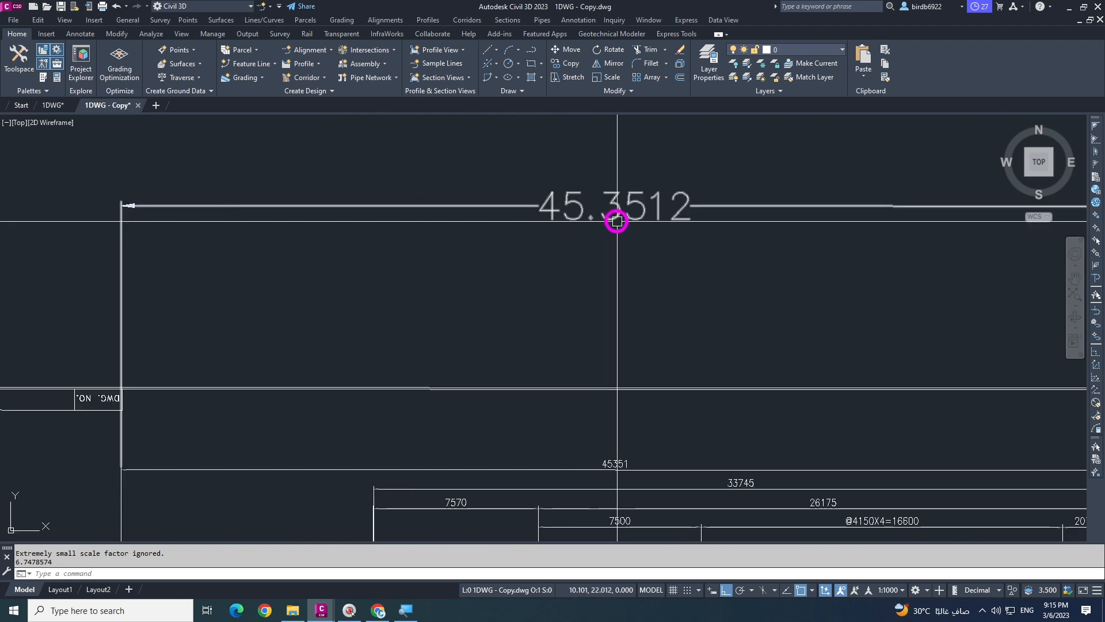
key("Escape")
key("Escape")
scroll(621, 213, "down", 2)
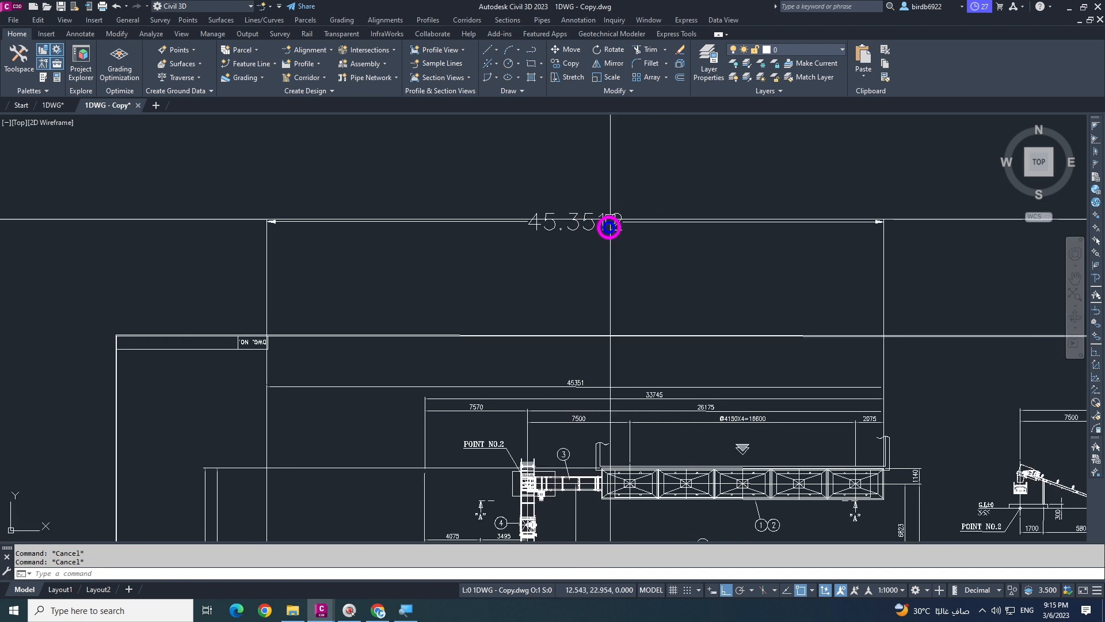
scroll(625, 257, "up", 2)
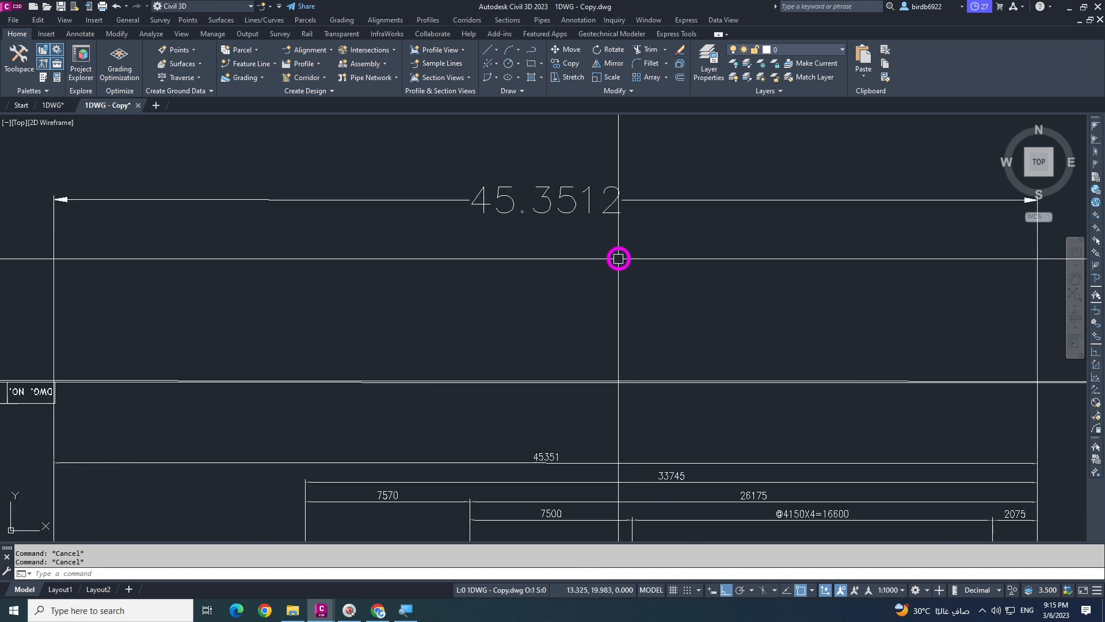
scroll(569, 469, "up", 2)
scroll(570, 468, "down", 2)
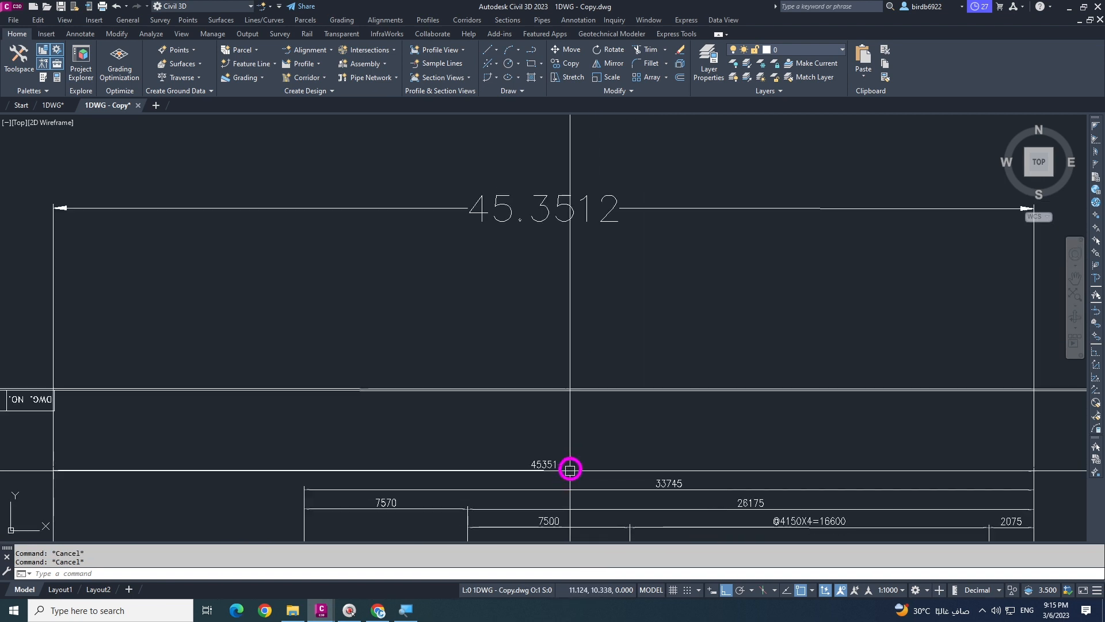
middle_click_drag(561, 358, 527, 350)
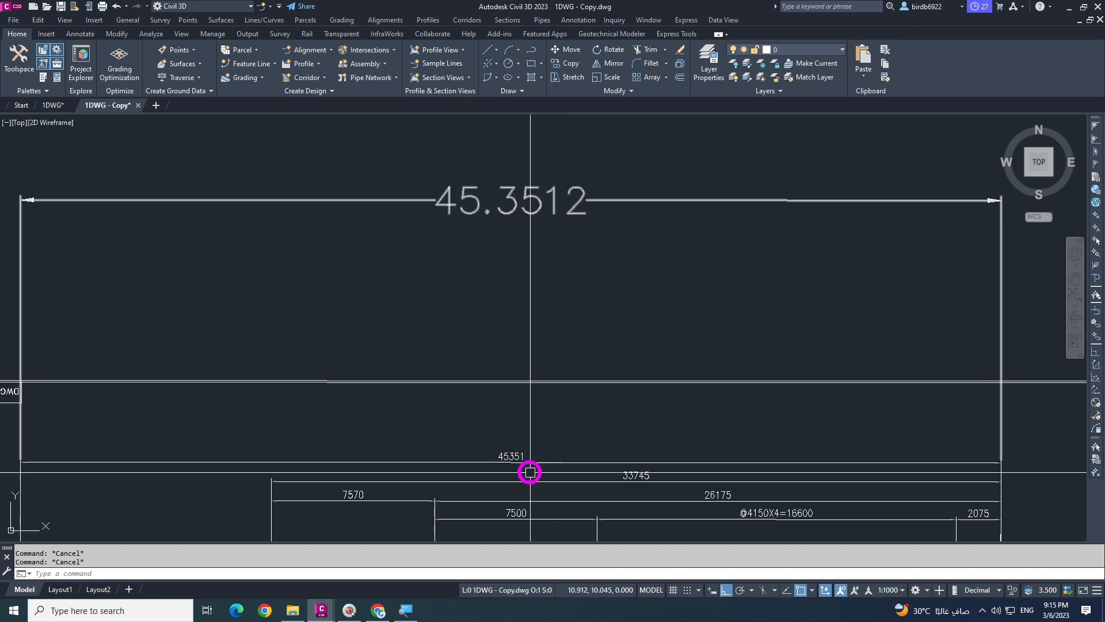
scroll(530, 468, "up", 4)
scroll(516, 465, "up", 2)
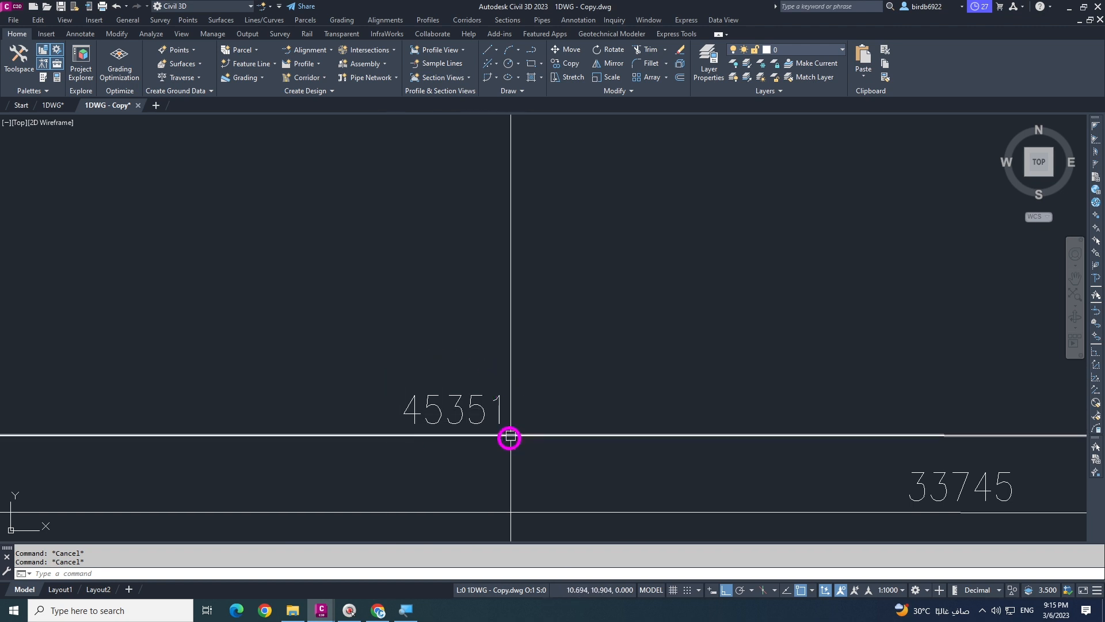
scroll(458, 371, "down", 5)
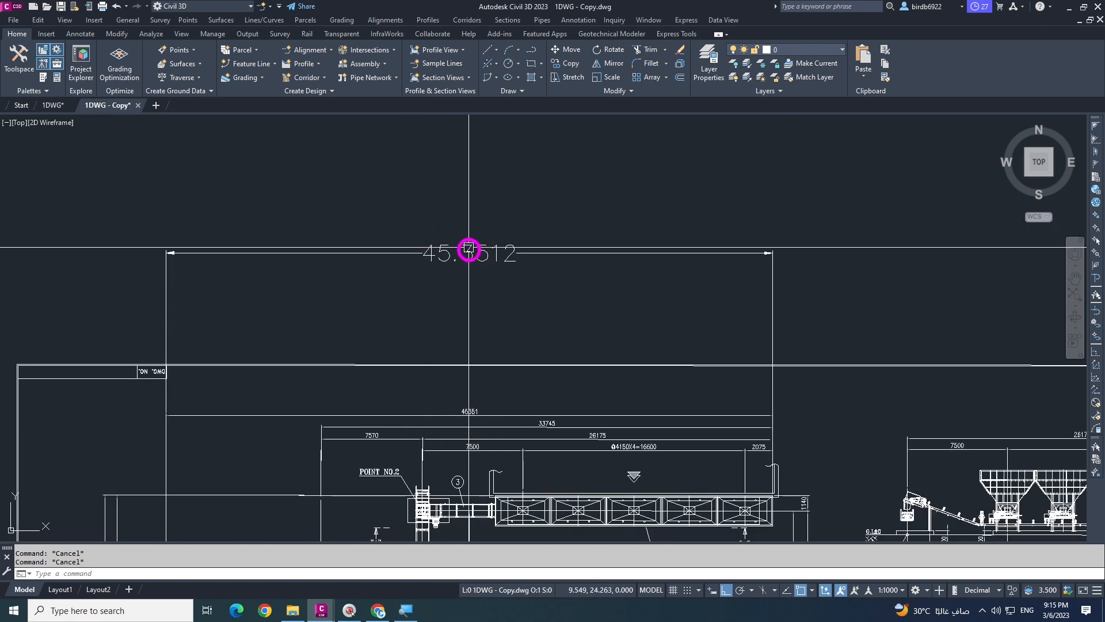
scroll(469, 254, "down", 2)
scroll(432, 297, "down", 4)
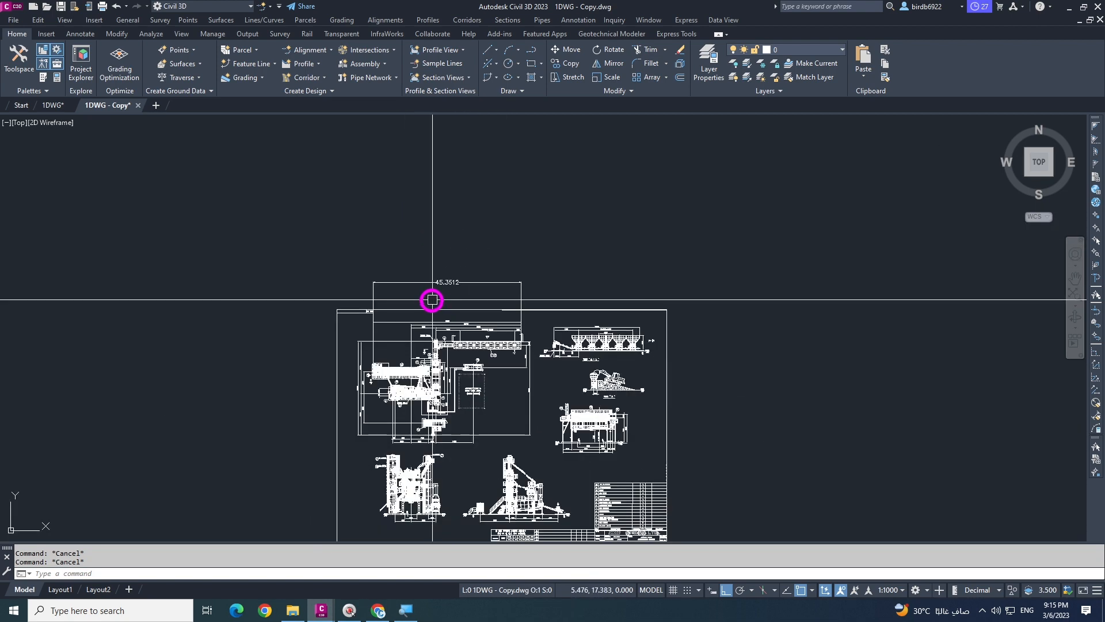
scroll(466, 327, "up", 4)
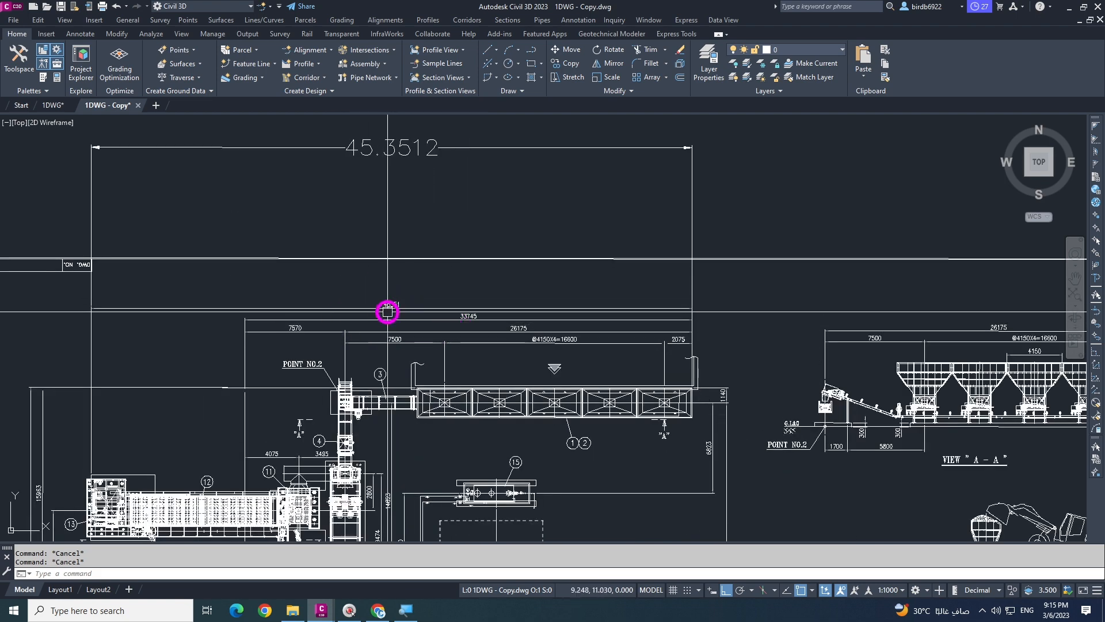
scroll(392, 314, "down", 1)
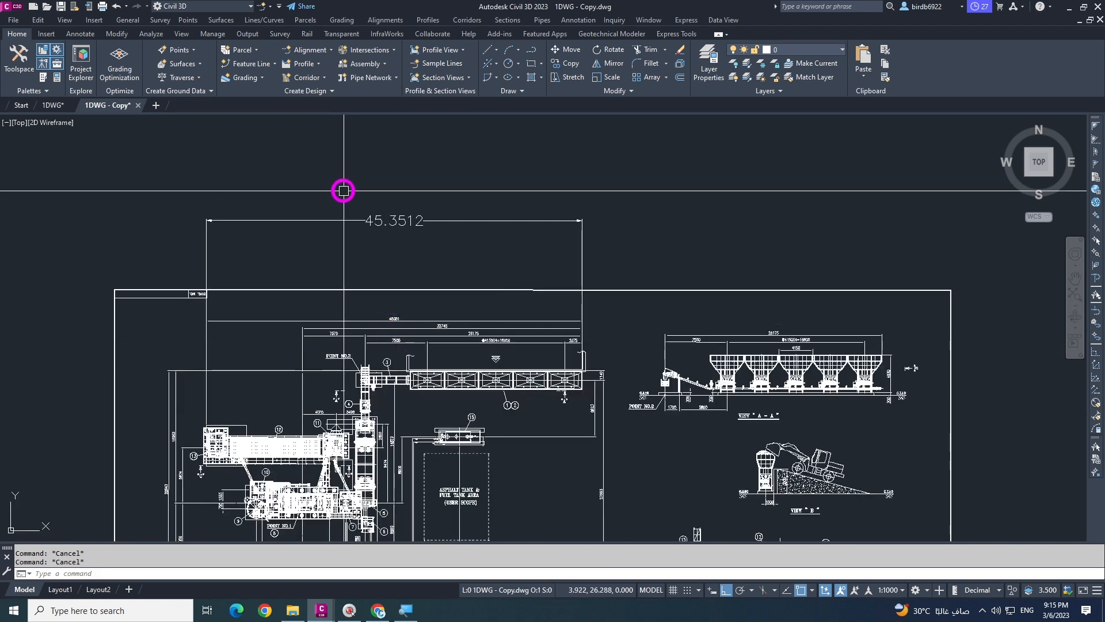
scroll(371, 205, "up", 2)
scroll(457, 244, "down", 2)
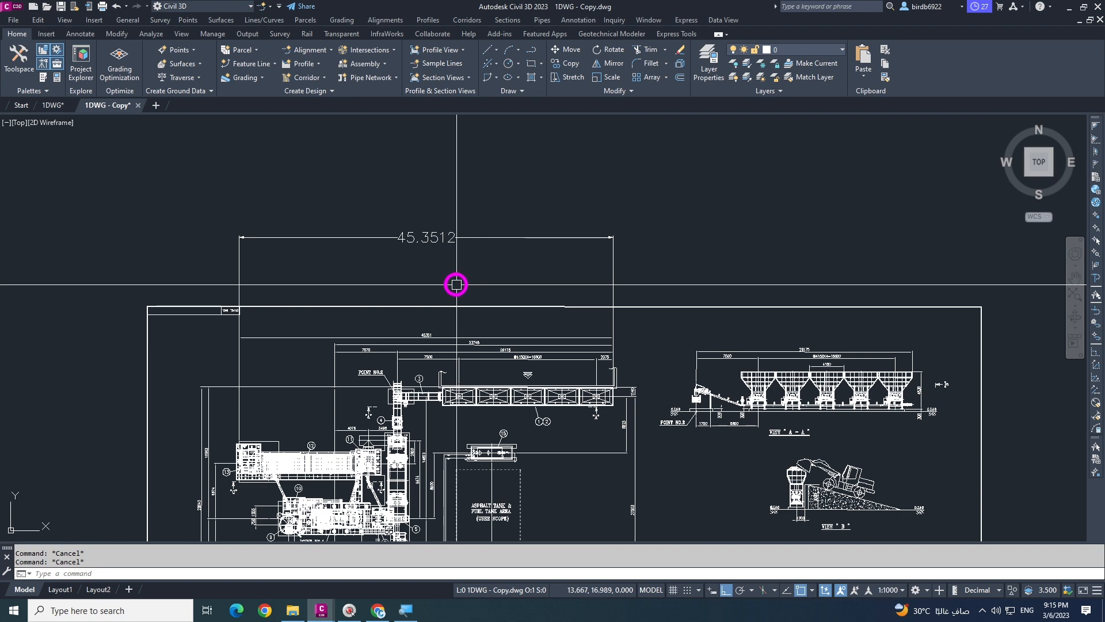
scroll(486, 323, "up", 4)
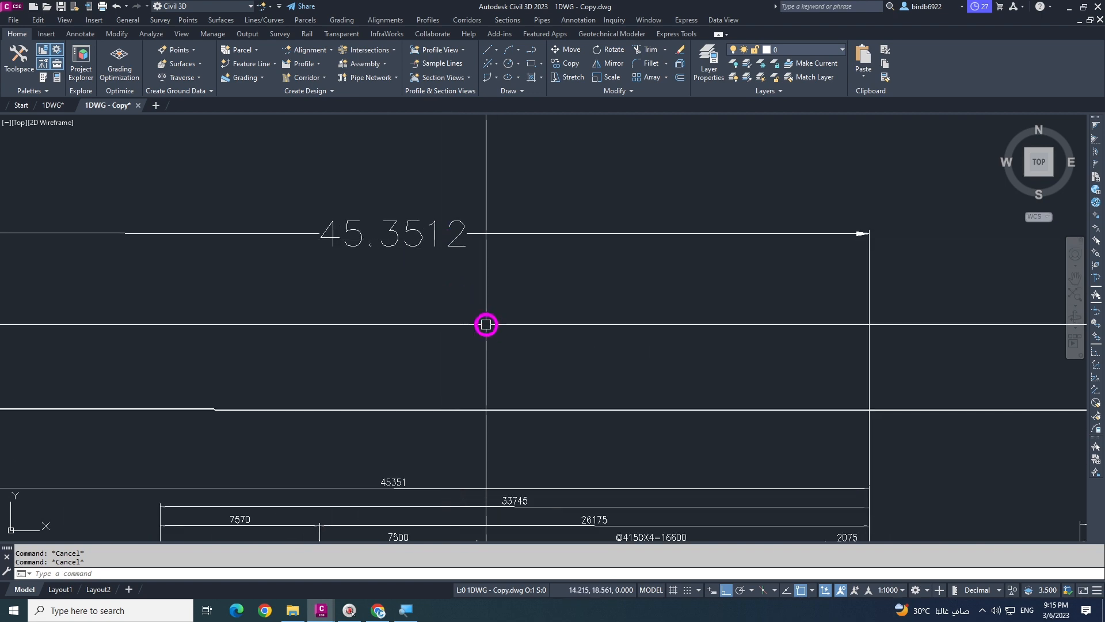
scroll(465, 287, "down", 2)
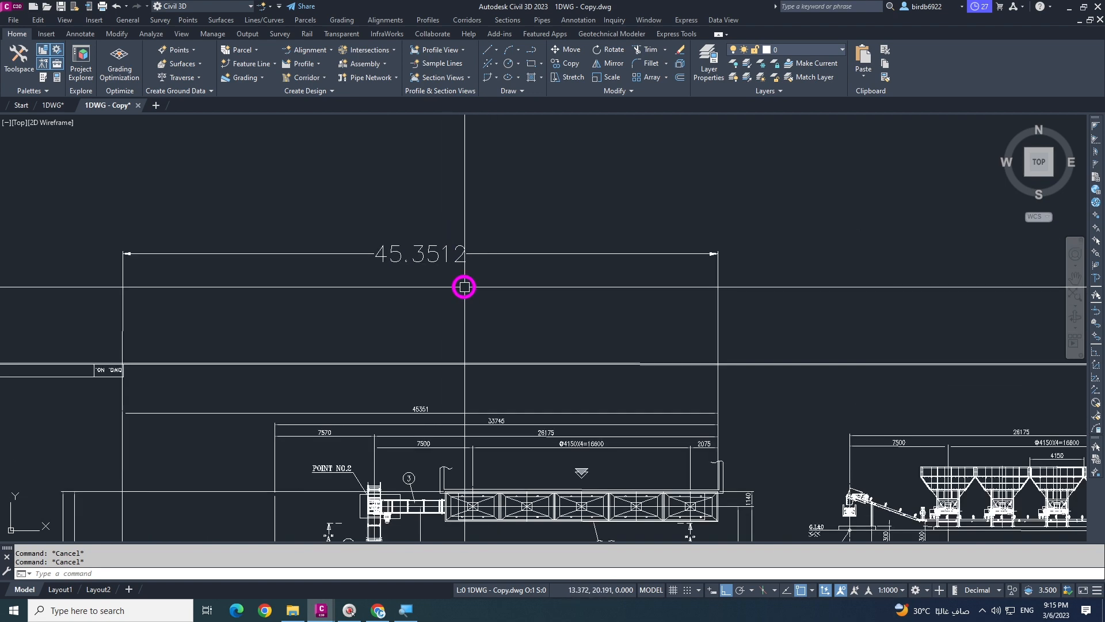
scroll(465, 287, "down", 2)
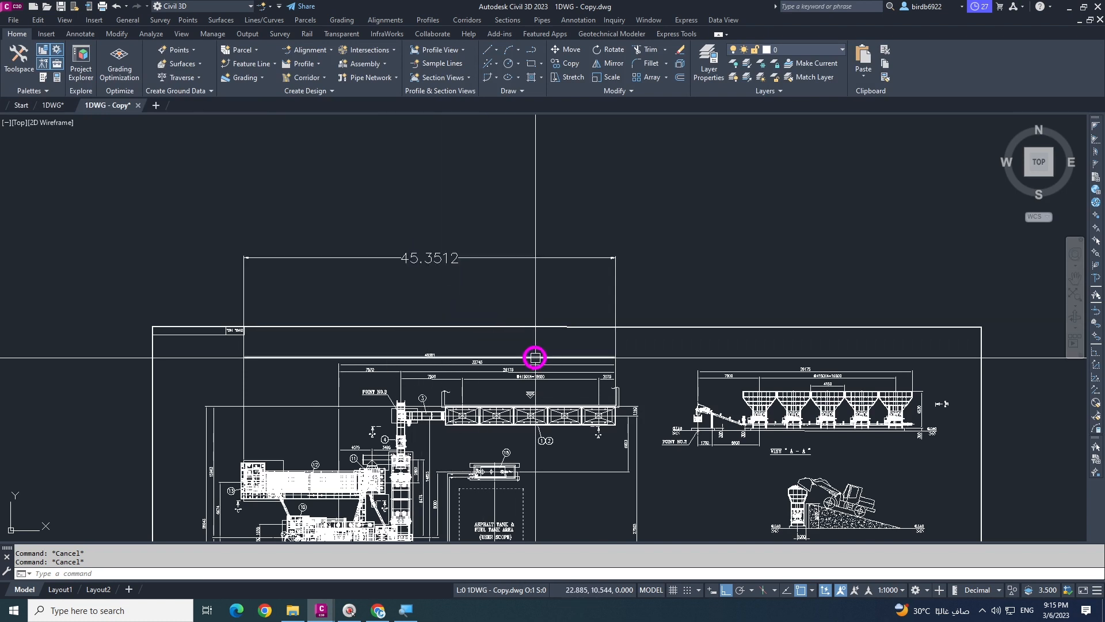
Examine the whole scaled drawing sheet beside the sample squares, and recheck the aligned dimension above it against the plan view's dimensions
scroll(402, 287, "down", 2)
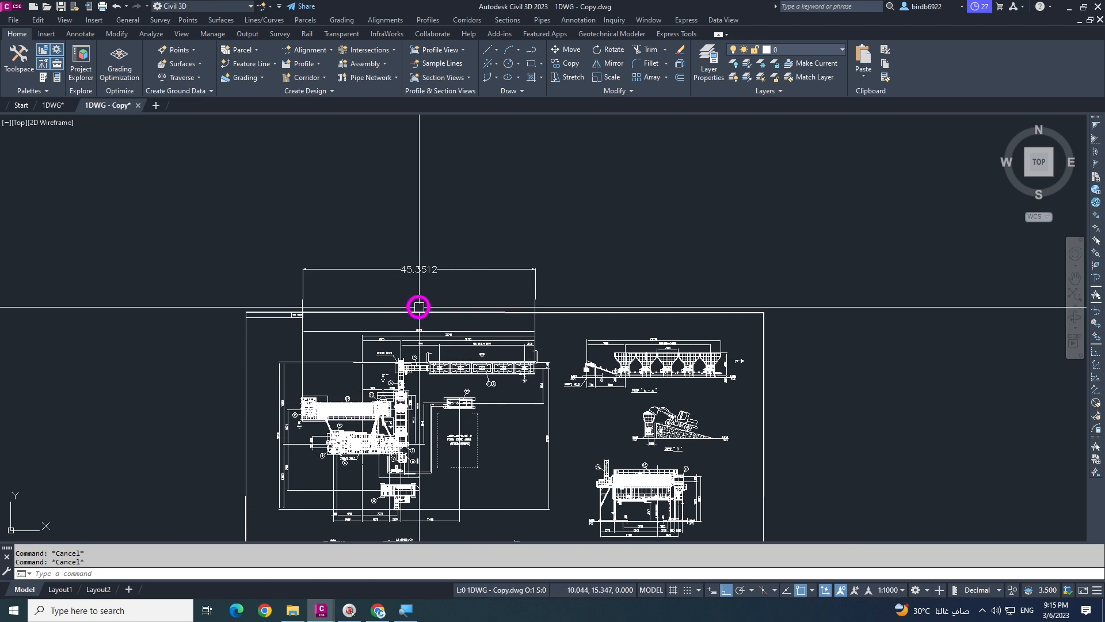
scroll(406, 281, "down", 3)
scroll(419, 478, "up", 3)
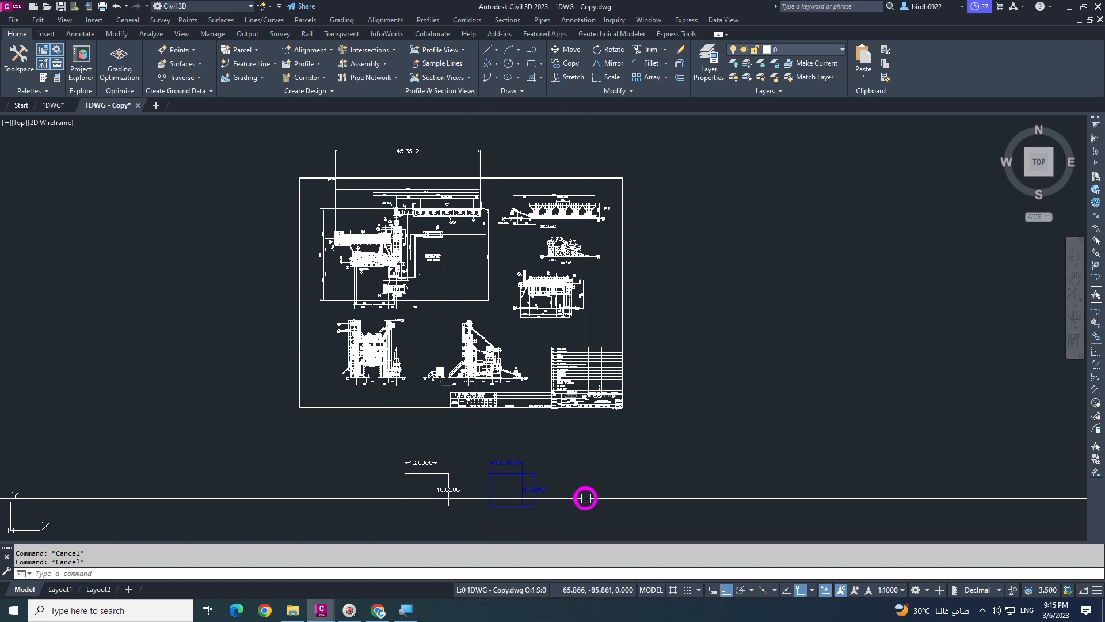
scroll(459, 345, "down", 3)
scroll(468, 278, "up", 6)
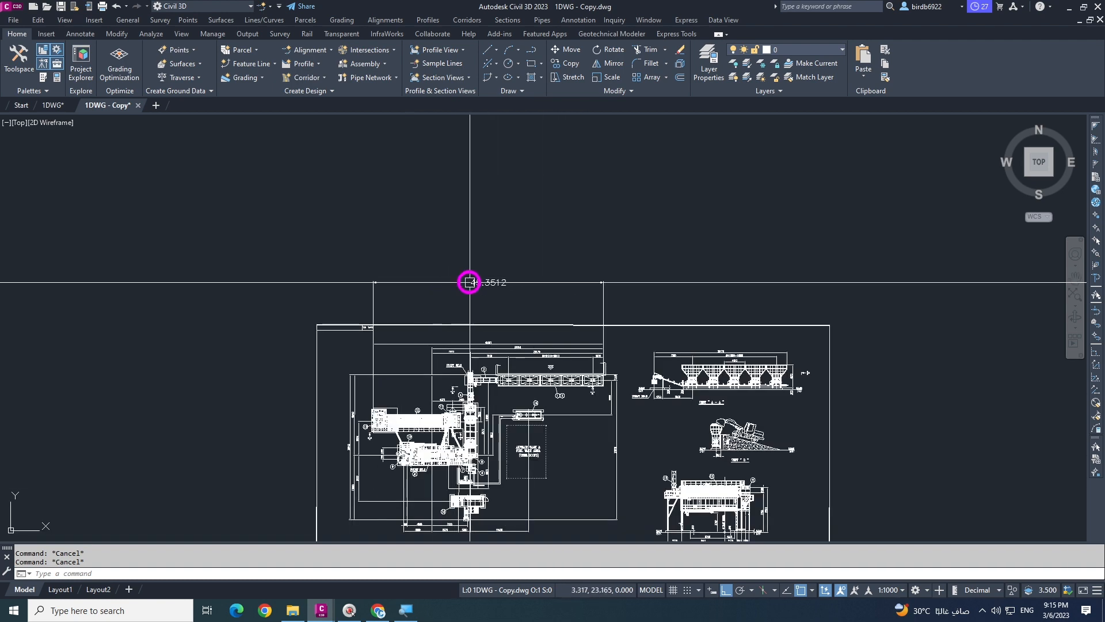
scroll(446, 303, "up", 2)
scroll(484, 271, "down", 5)
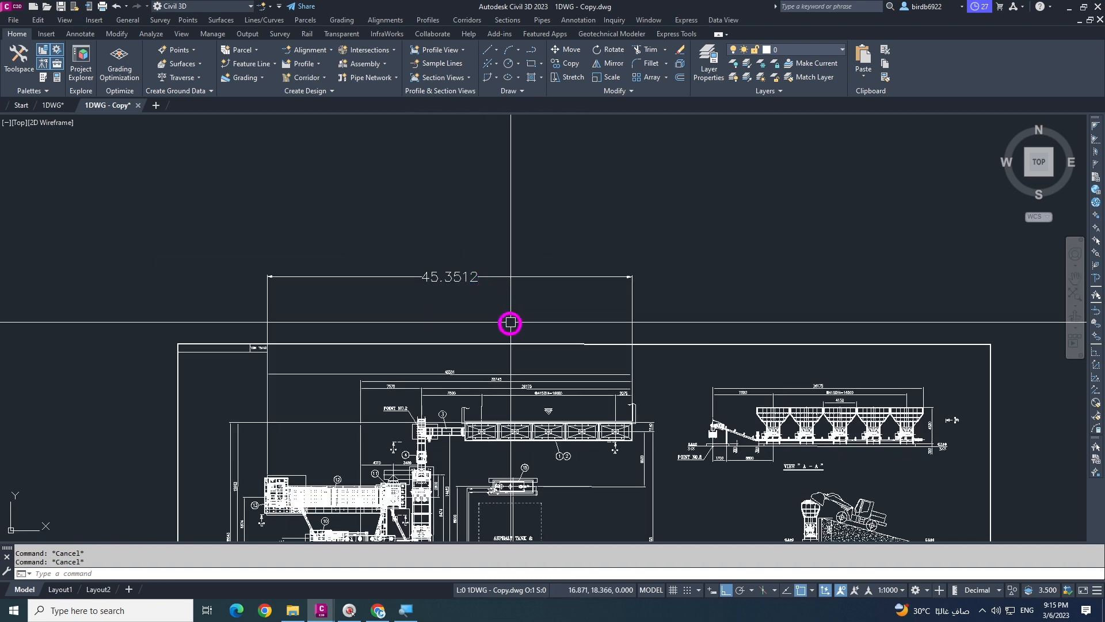
scroll(447, 274, "down", 4)
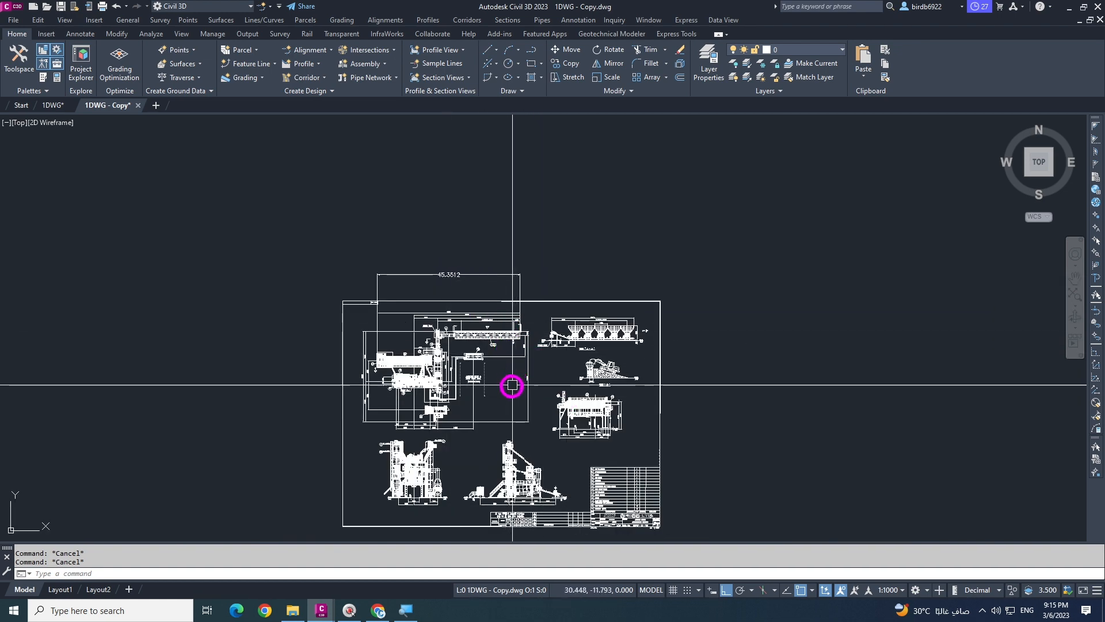
middle_click_drag(667, 433, 651, 420)
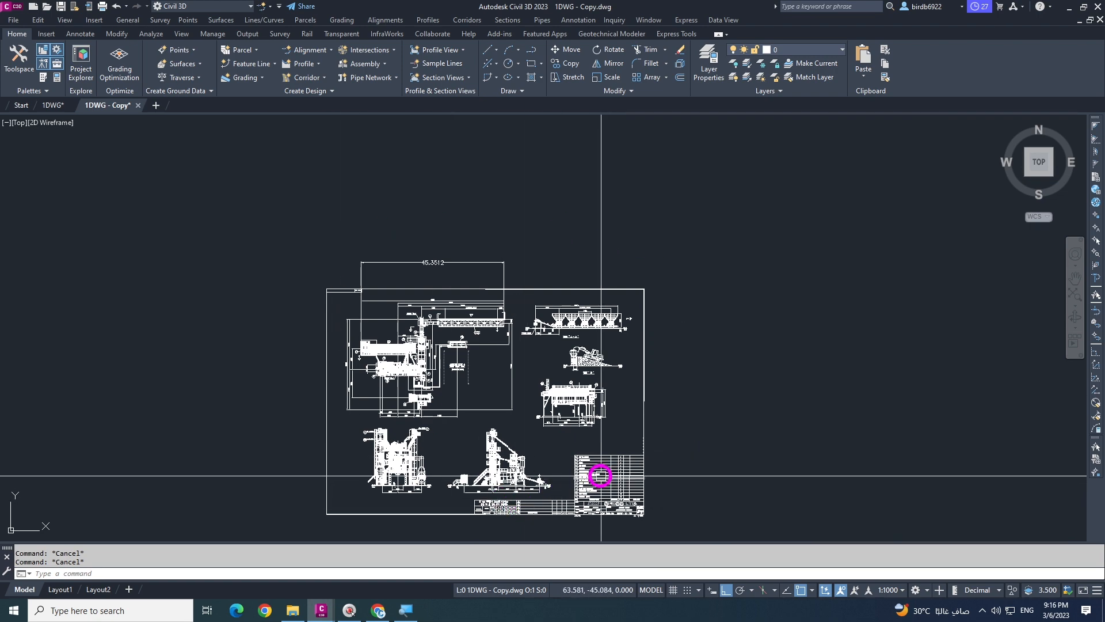
scroll(399, 264, "up", 4)
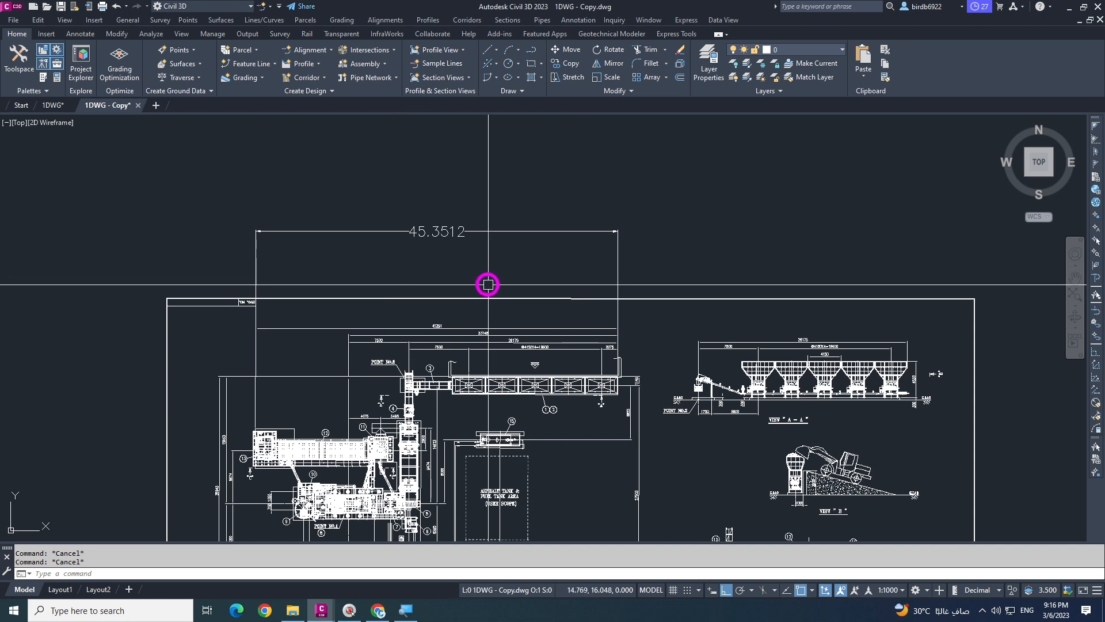
scroll(488, 284, "up", 2)
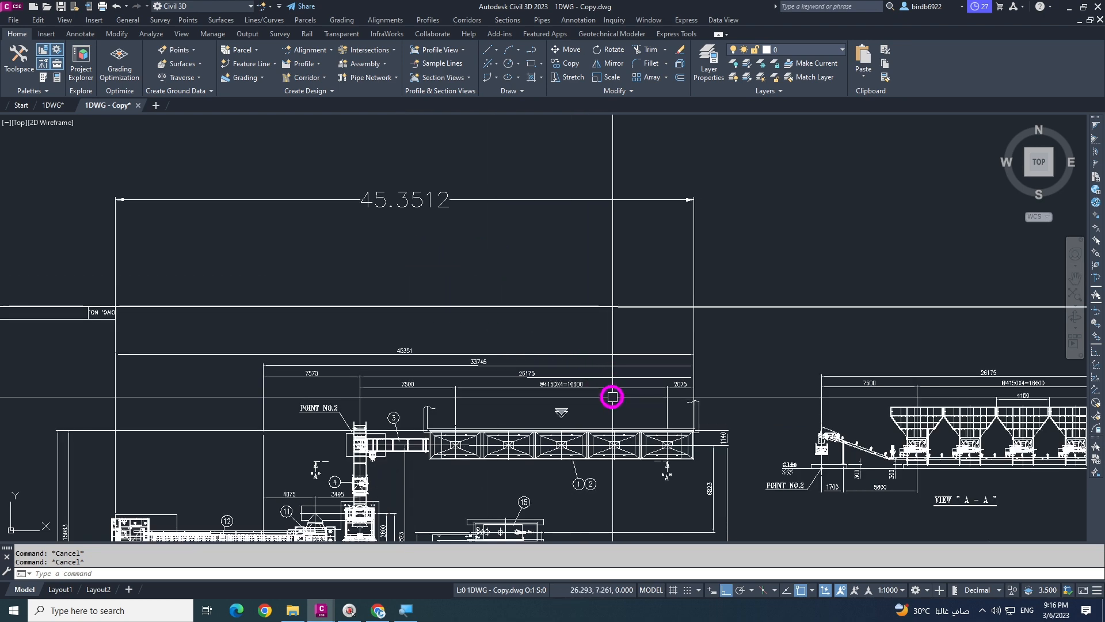